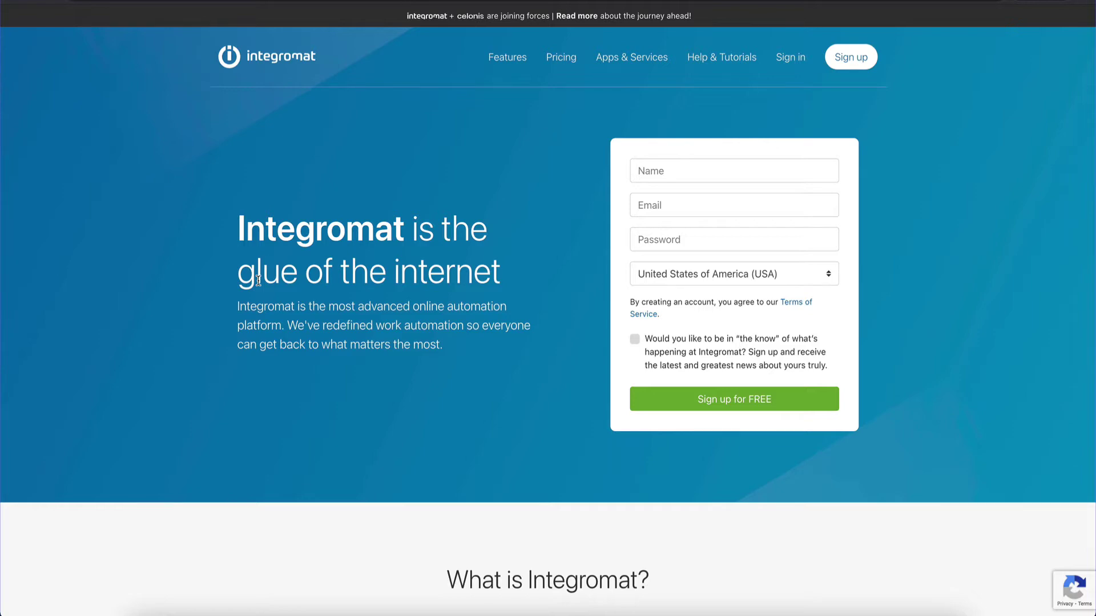
Look over the workflow overview under "What is Integromat?" on the home page.
{"action": "scroll", "coordinate": [254, 458], "scroll_direction": "down", "scroll_amount": 9}
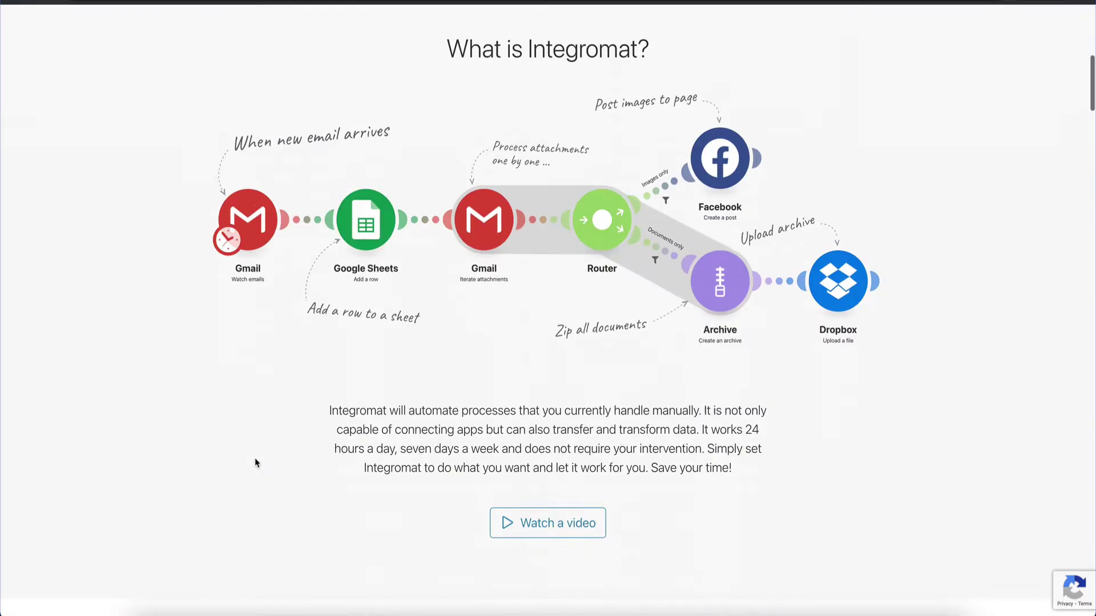
{"action": "scroll", "coordinate": [254, 462], "scroll_direction": "up", "scroll_amount": 1}
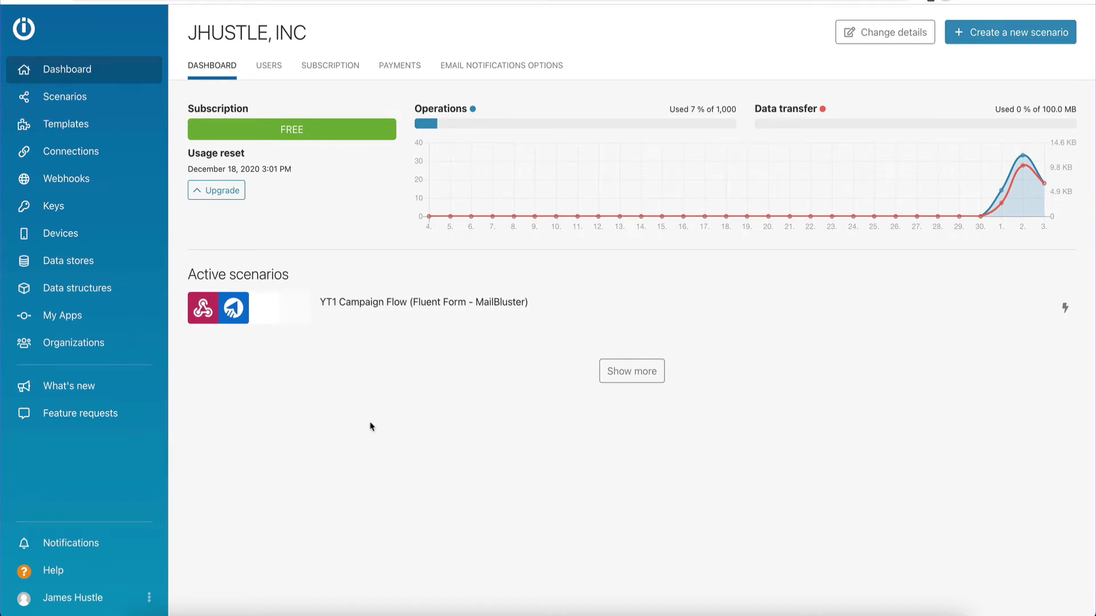
Open the Themeisle article on the top five free Zapier alternatives and close its Neve theme banner.
{"action": "left_click", "coordinate": [135, 222]}
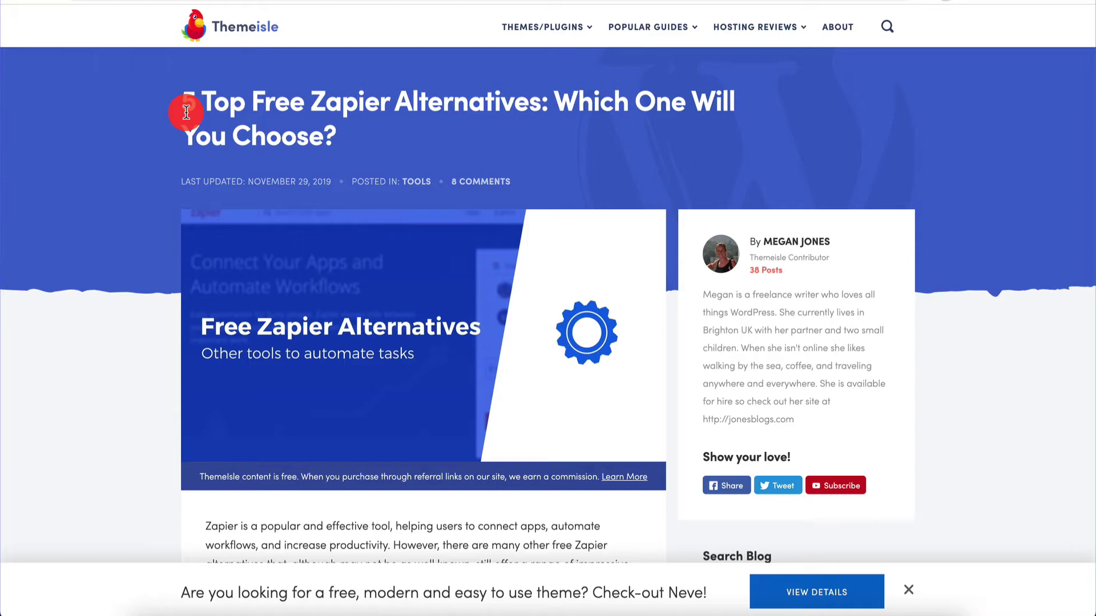
{"action": "scroll", "coordinate": [128, 348], "scroll_direction": "down", "scroll_amount": 2}
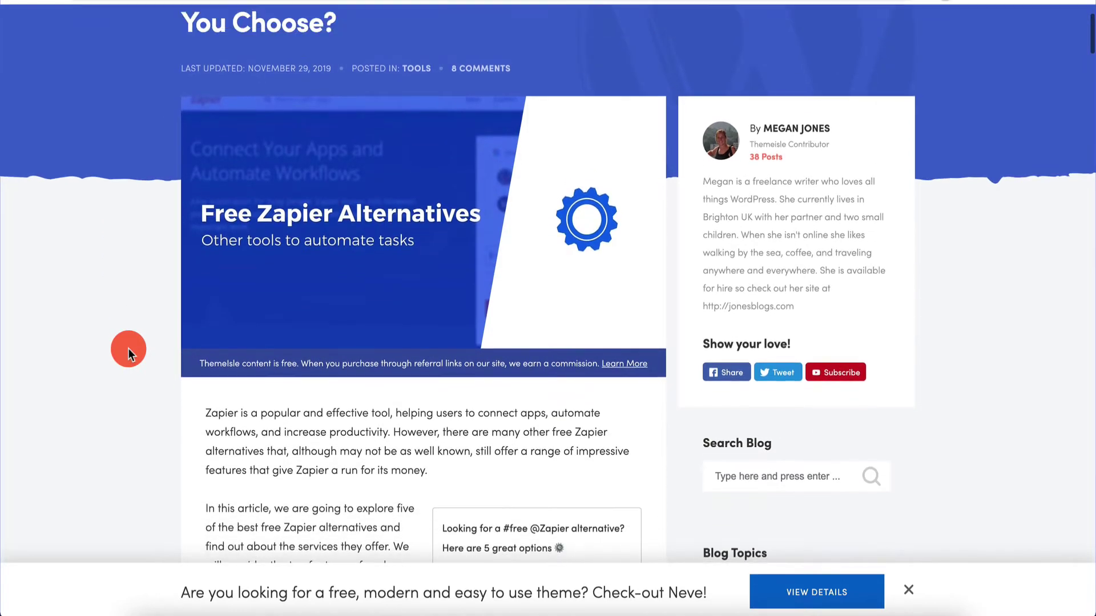
{"action": "scroll", "coordinate": [128, 348], "scroll_direction": "up", "scroll_amount": 2}
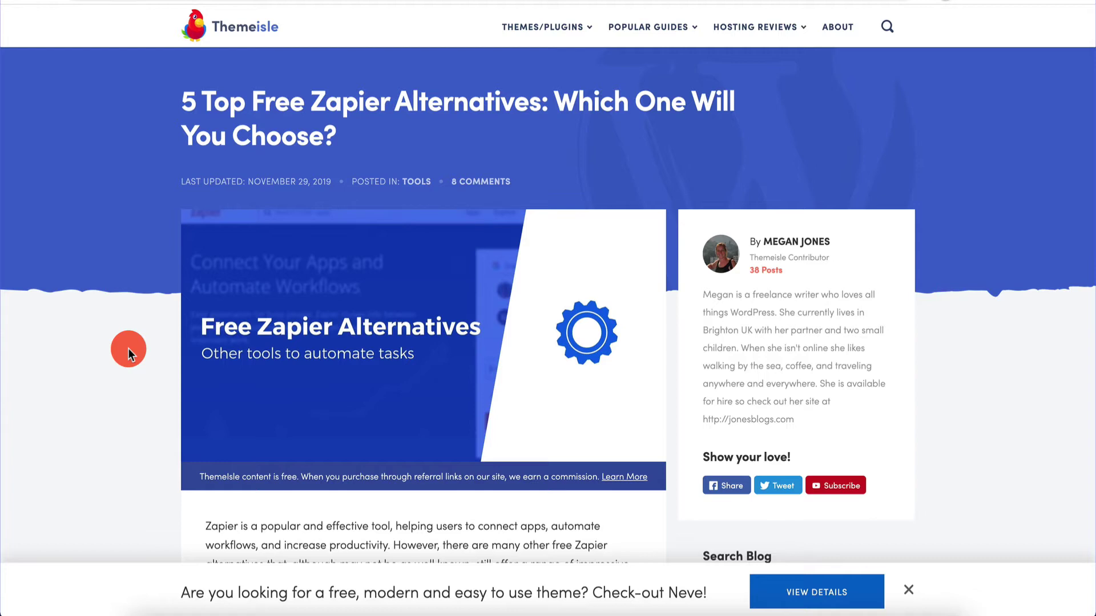
{"action": "left_click", "coordinate": [908, 590]}
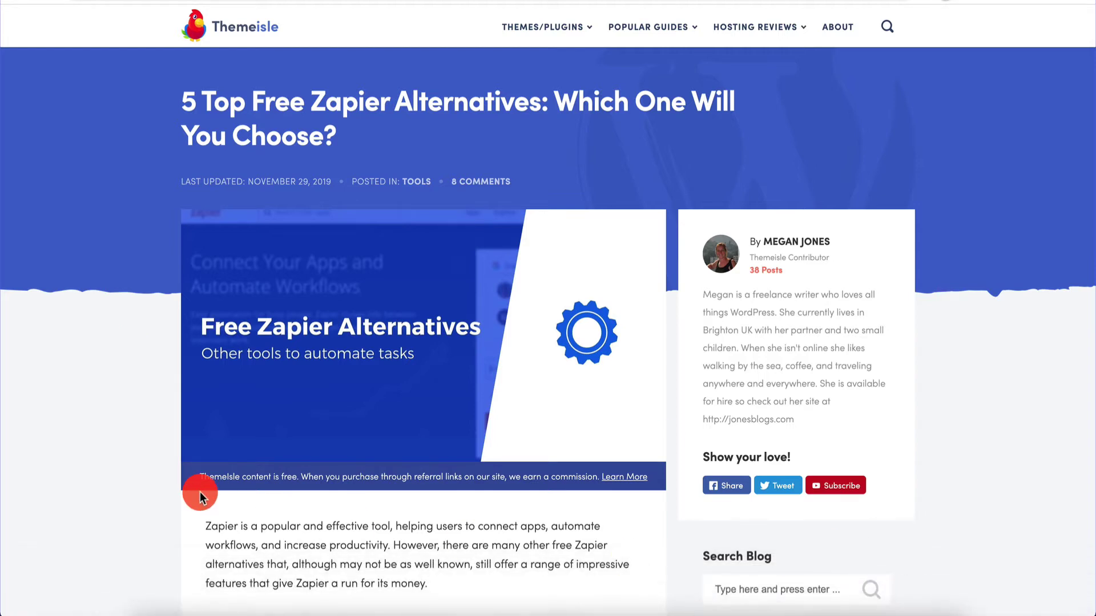
Read the article's Zapier overview and its Integromat section, including the pros and cons against Zapier.
{"action": "scroll", "coordinate": [211, 490], "scroll_direction": "down", "scroll_amount": 3}
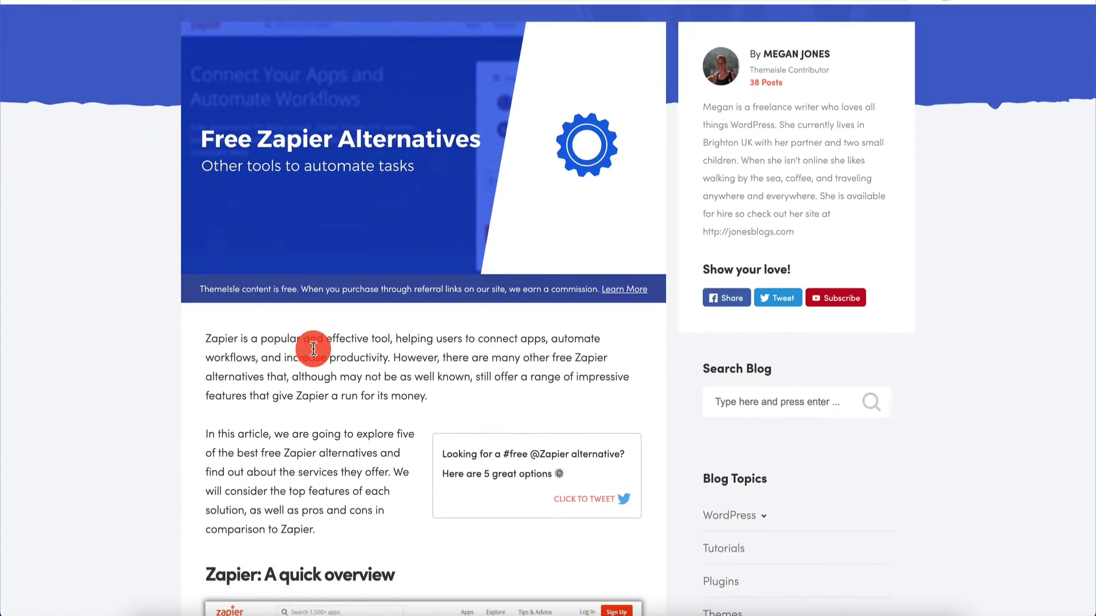
{"action": "scroll", "coordinate": [320, 404], "scroll_direction": "down", "scroll_amount": 7}
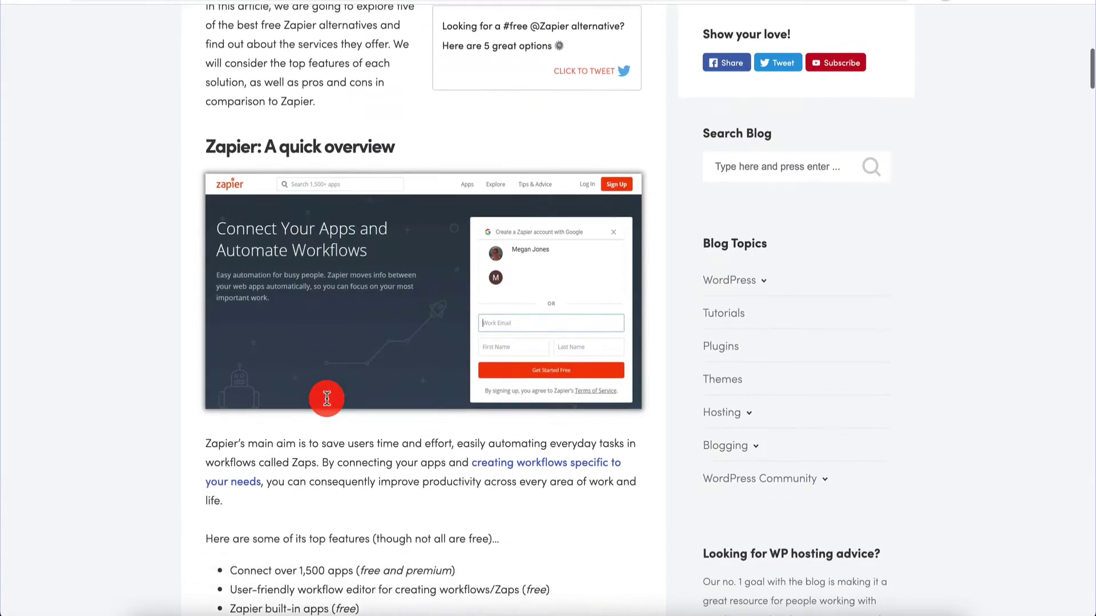
{"action": "scroll", "coordinate": [292, 296], "scroll_direction": "down", "scroll_amount": 8}
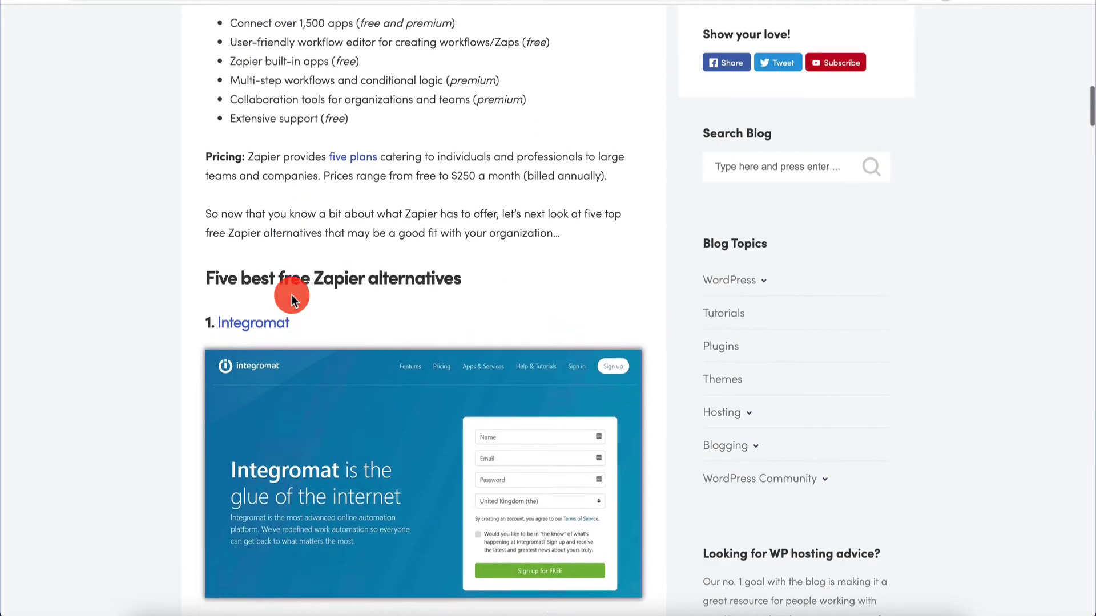
{"action": "scroll", "coordinate": [292, 295], "scroll_direction": "down", "scroll_amount": 1}
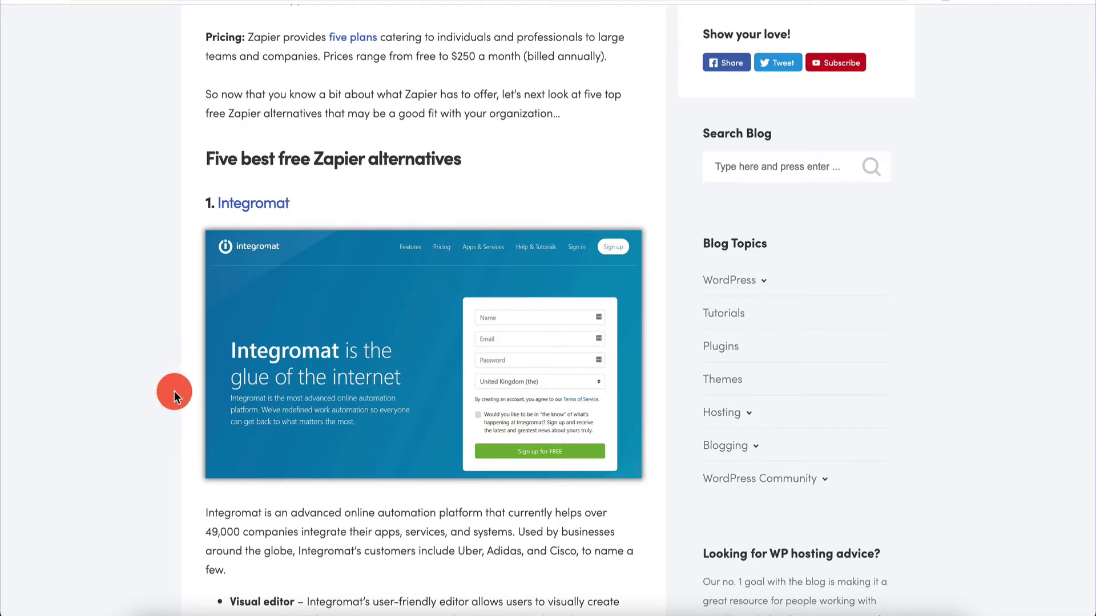
{"action": "scroll", "coordinate": [174, 391], "scroll_direction": "down", "scroll_amount": 10}
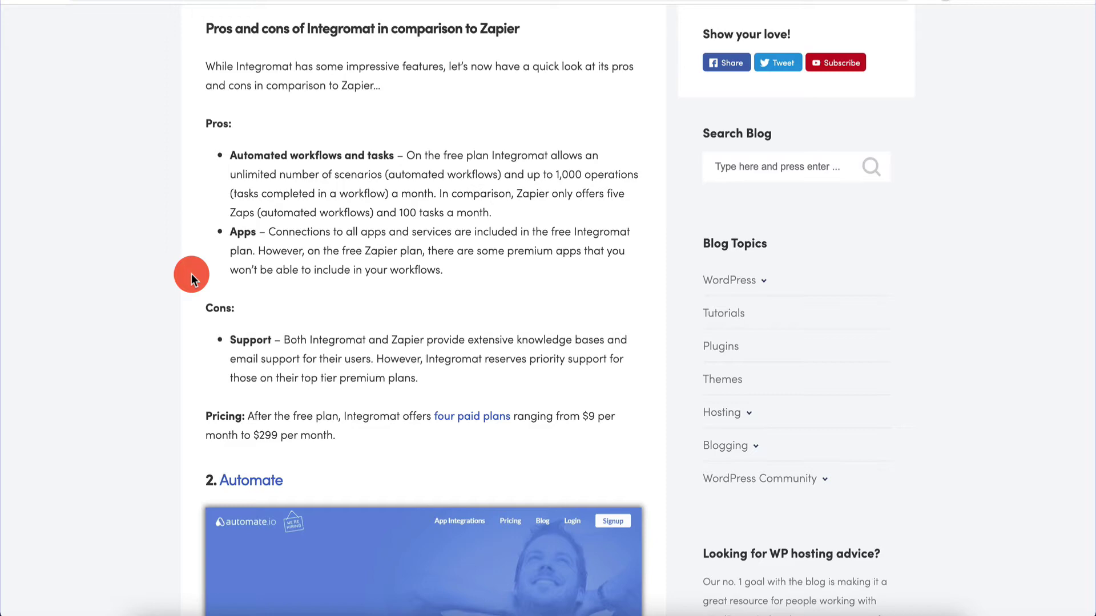
Read the article's sections on Automate, Microsoft Flow, Workato and IFTTT through to the conclusion.
{"action": "scroll", "coordinate": [191, 274], "scroll_direction": "down", "scroll_amount": 5}
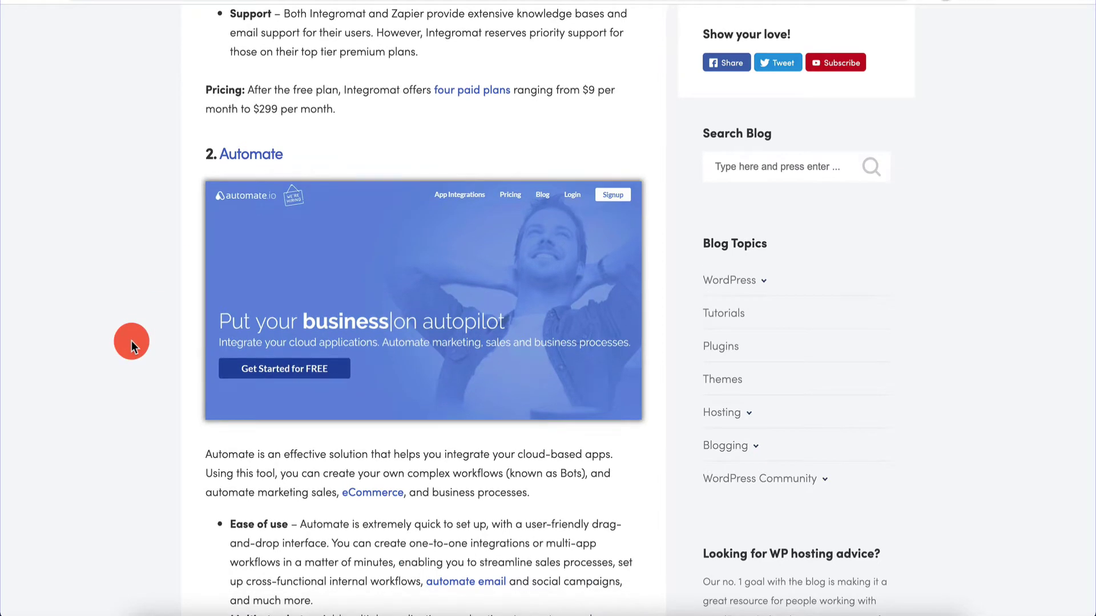
{"action": "scroll", "coordinate": [131, 340], "scroll_direction": "down", "scroll_amount": 2}
{"action": "scroll", "coordinate": [131, 340], "scroll_direction": "down", "scroll_amount": 10}
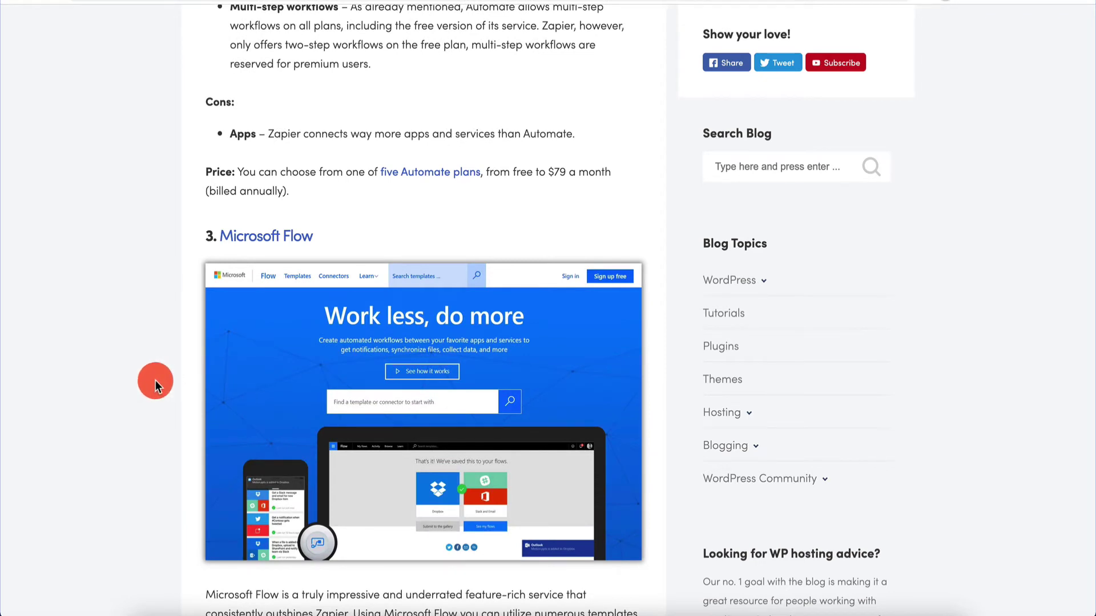
{"action": "scroll", "coordinate": [155, 380], "scroll_direction": "down", "scroll_amount": 3}
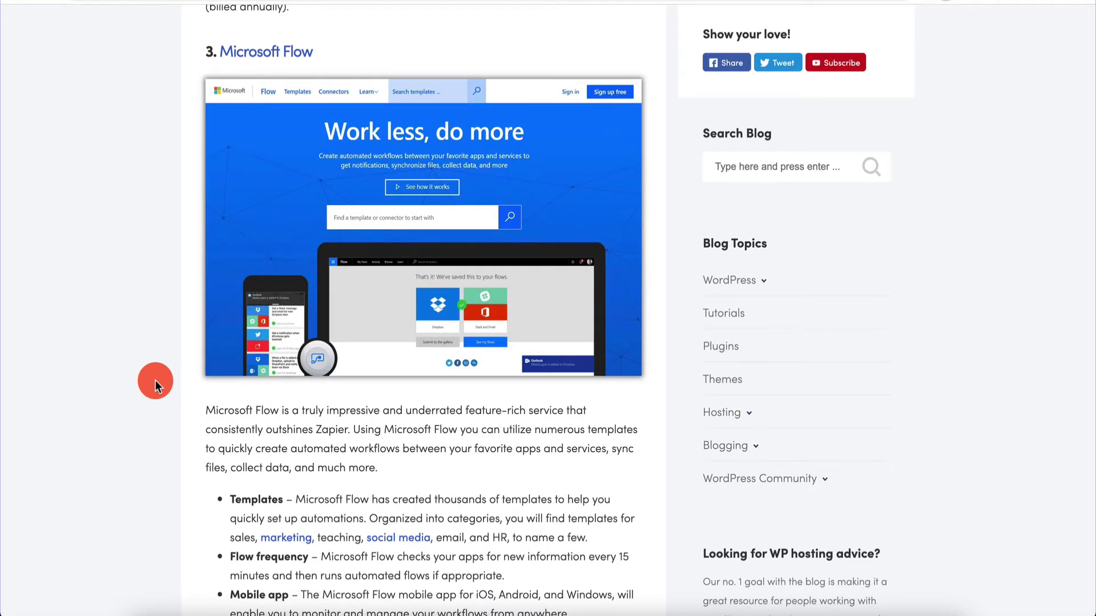
{"action": "scroll", "coordinate": [155, 380], "scroll_direction": "down", "scroll_amount": 10}
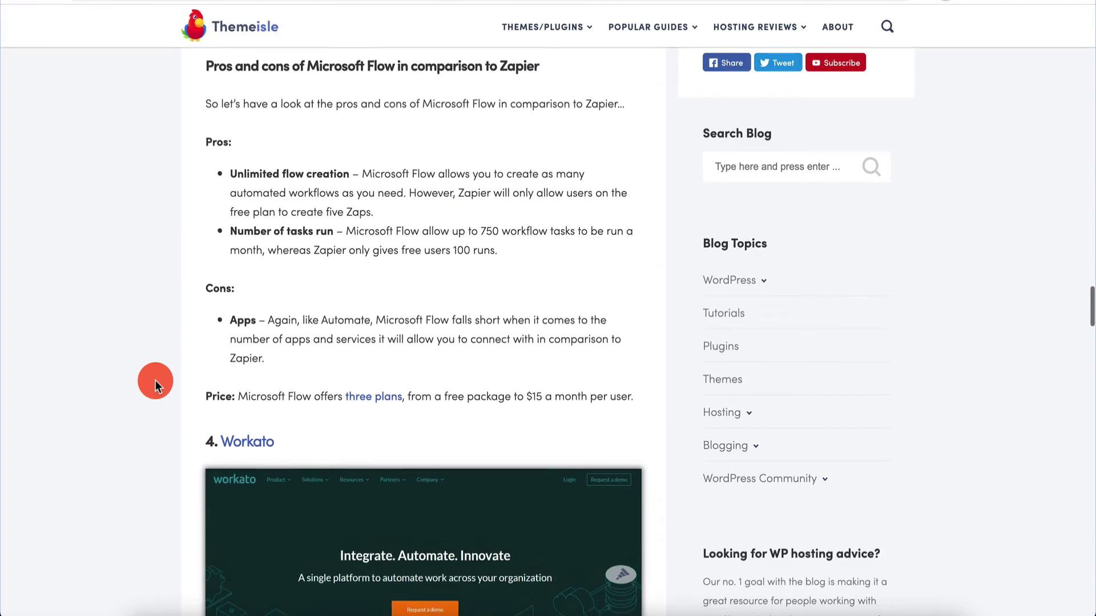
{"action": "scroll", "coordinate": [155, 380], "scroll_direction": "down", "scroll_amount": 6}
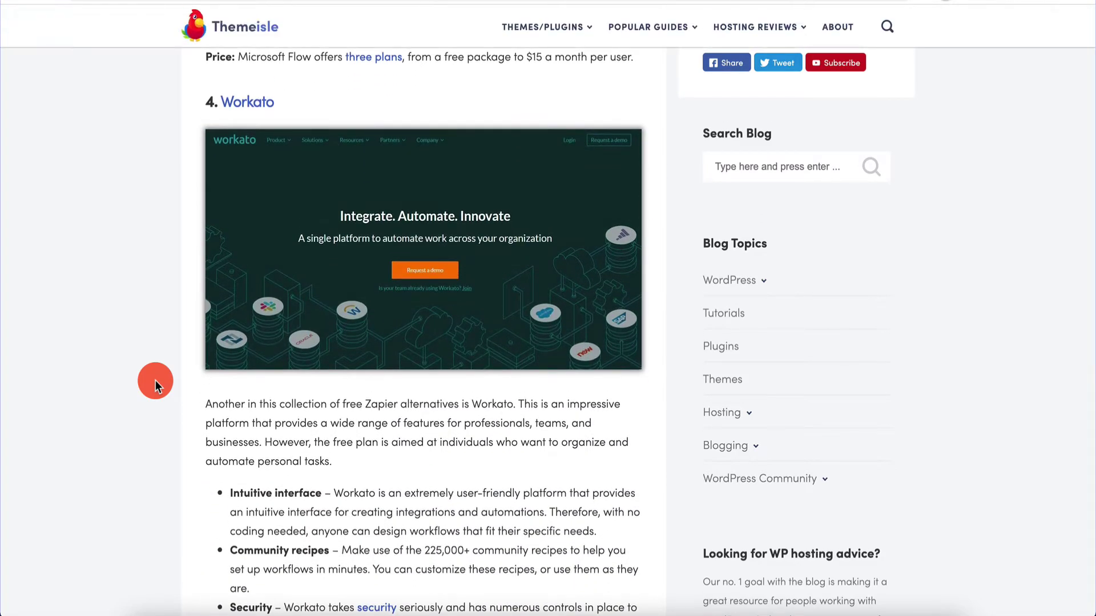
{"action": "scroll", "coordinate": [155, 380], "scroll_direction": "down", "scroll_amount": 18}
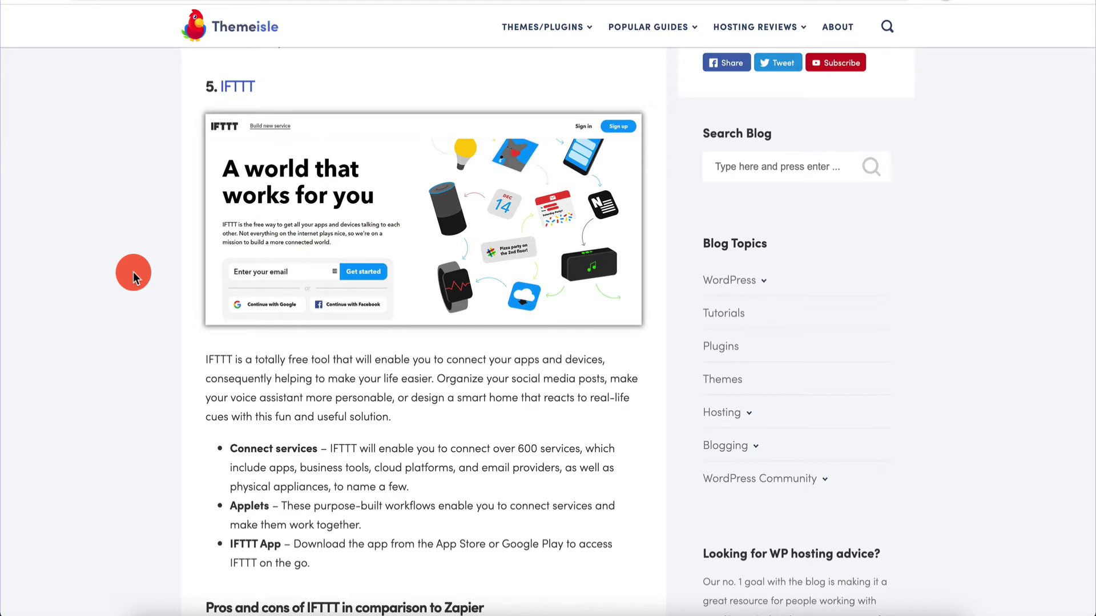
{"action": "scroll", "coordinate": [132, 272], "scroll_direction": "down", "scroll_amount": 8}
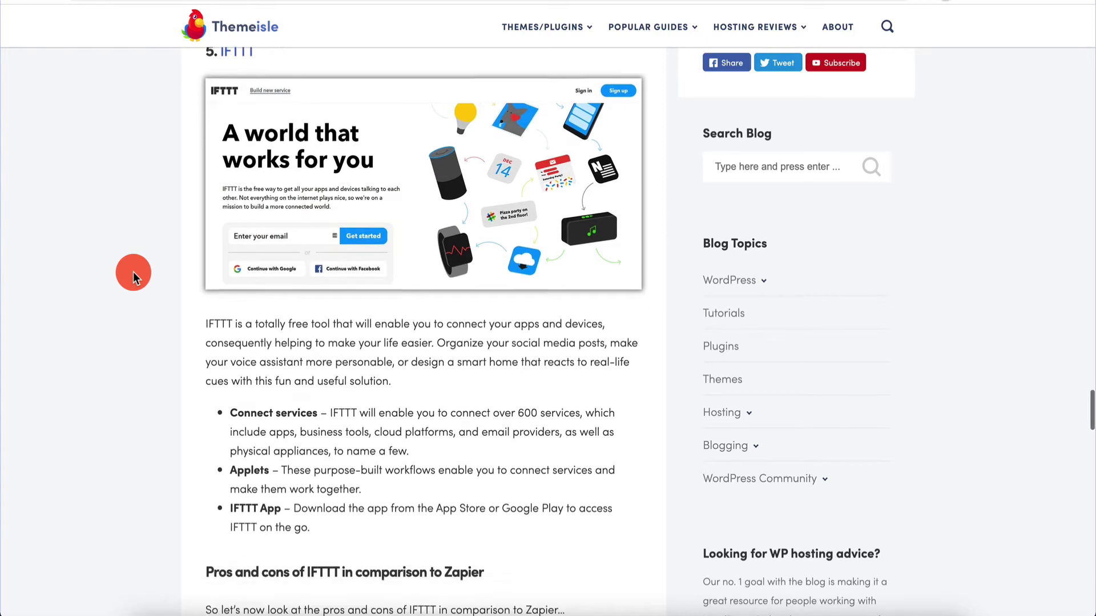
{"action": "scroll", "coordinate": [133, 272], "scroll_direction": "down", "scroll_amount": 5}
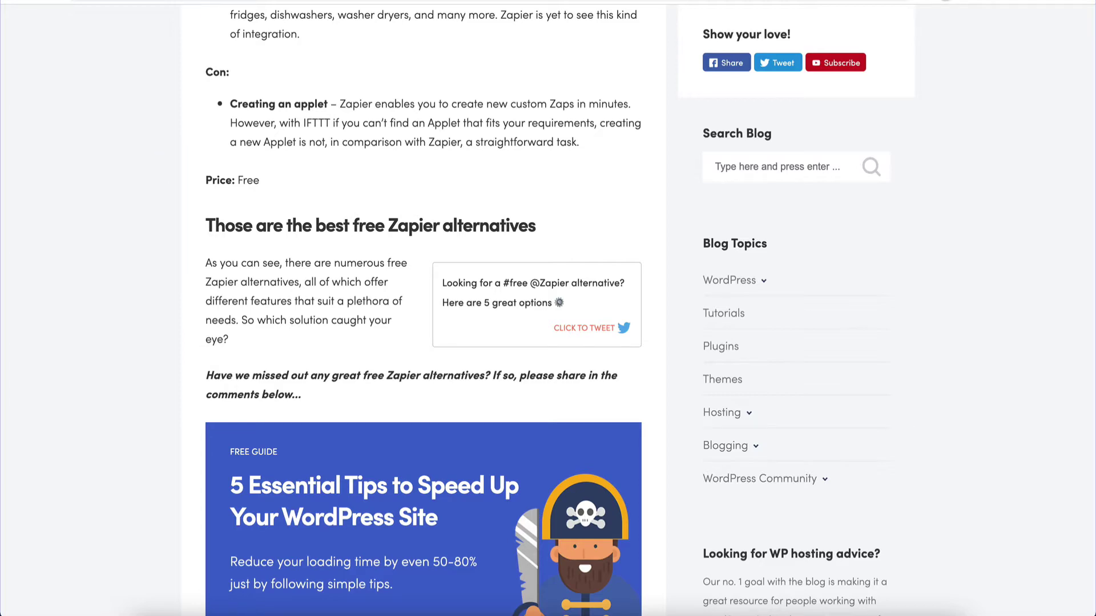
Switch back to the Integromat organization dashboard and review the available subscription plans, returning to the dashboard overview.
{"action": "key", "text": "ctrl+Tab"}
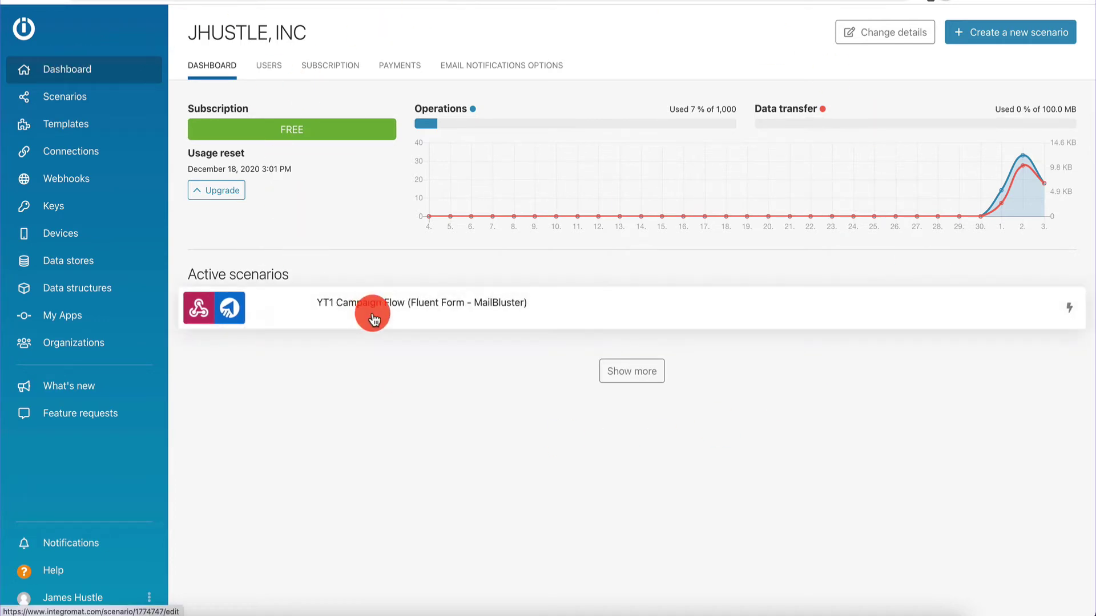
{"action": "left_click", "coordinate": [314, 134]}
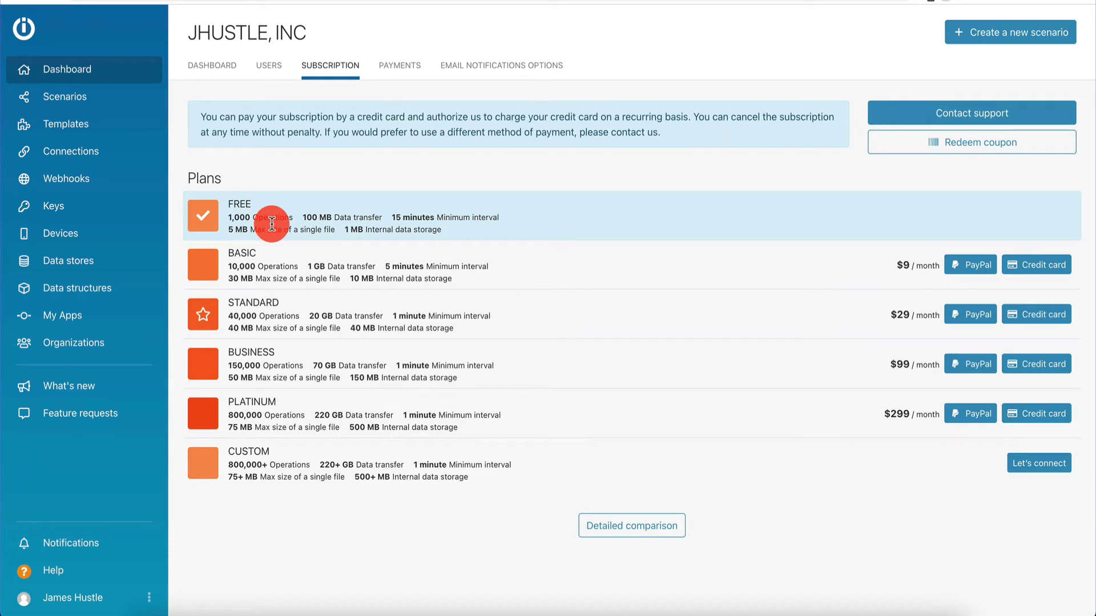
{"action": "left_click", "coordinate": [223, 73]}
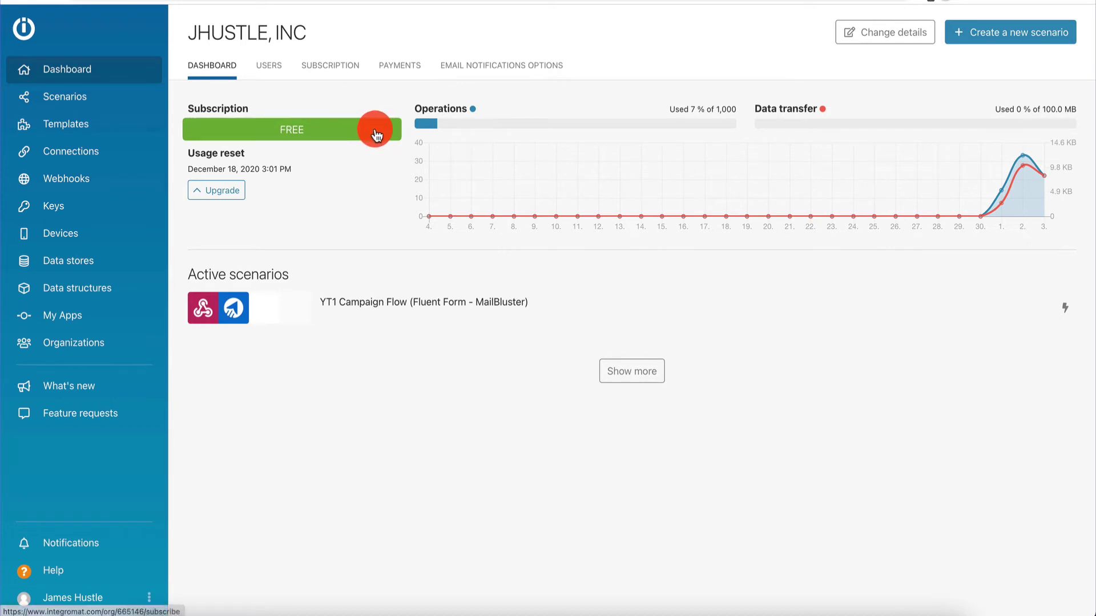
View the list of all scenarios and browse the gallery of ready-made integration templates.
{"action": "left_click", "coordinate": [83, 102]}
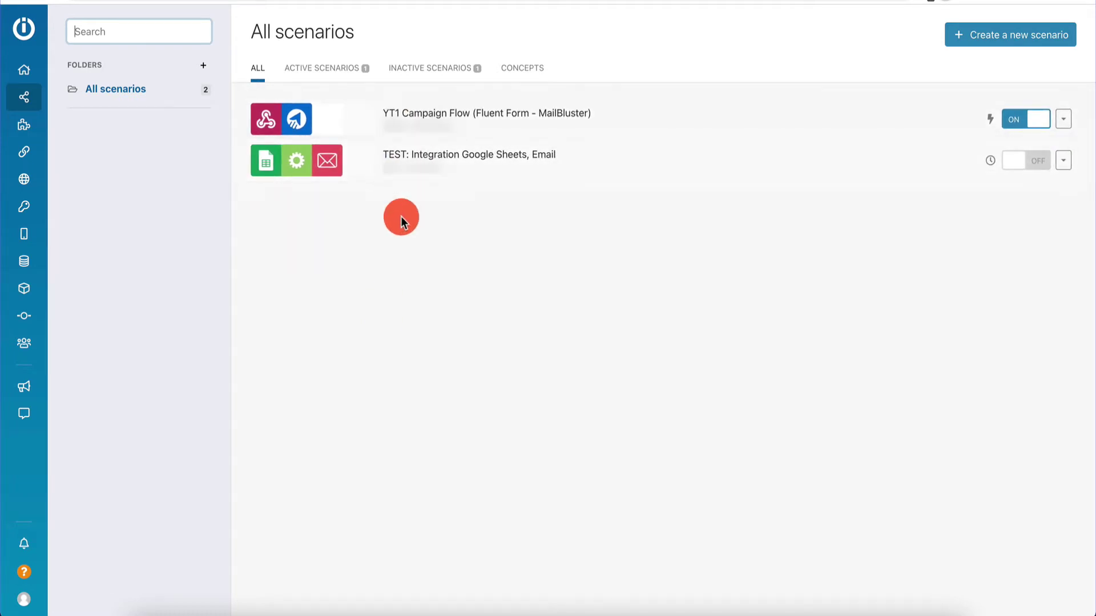
{"action": "left_click", "coordinate": [48, 123]}
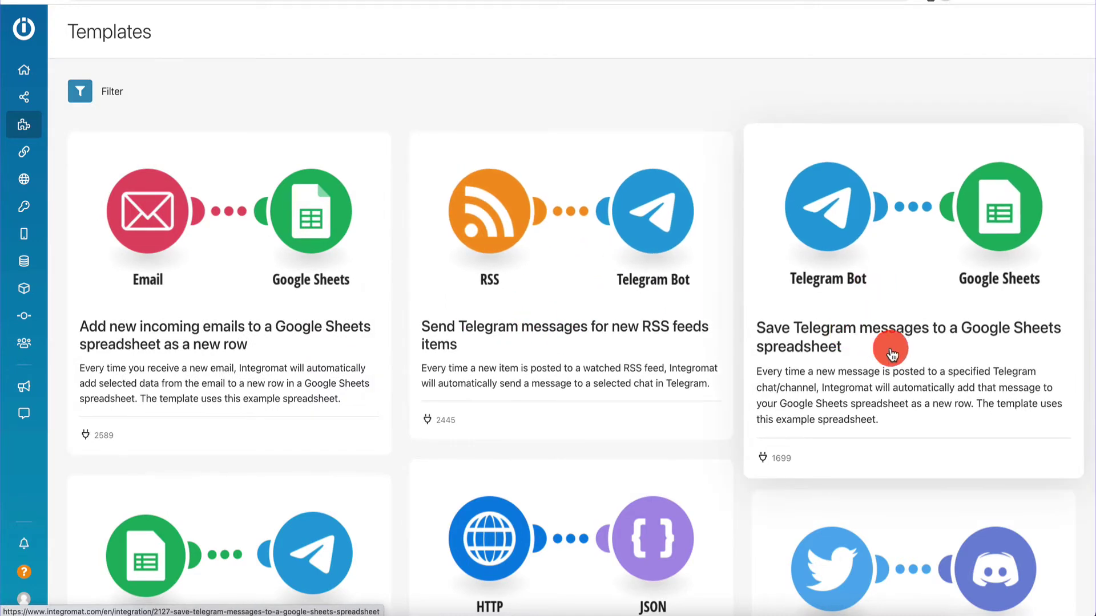
{"action": "scroll", "coordinate": [374, 318], "scroll_direction": "down", "scroll_amount": 8}
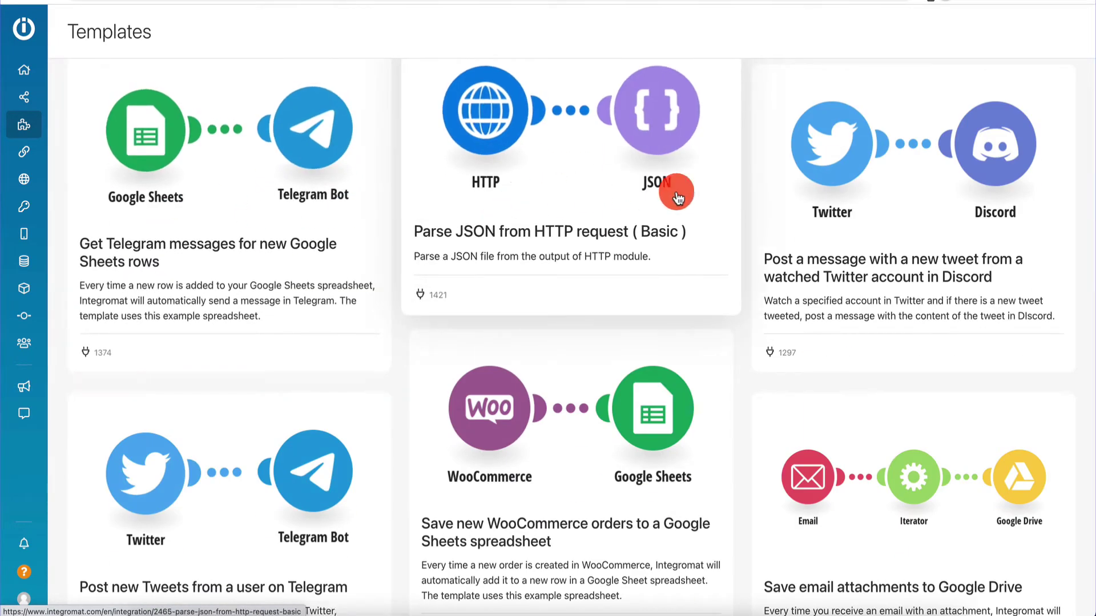
{"action": "scroll", "coordinate": [530, 367], "scroll_direction": "down", "scroll_amount": 8}
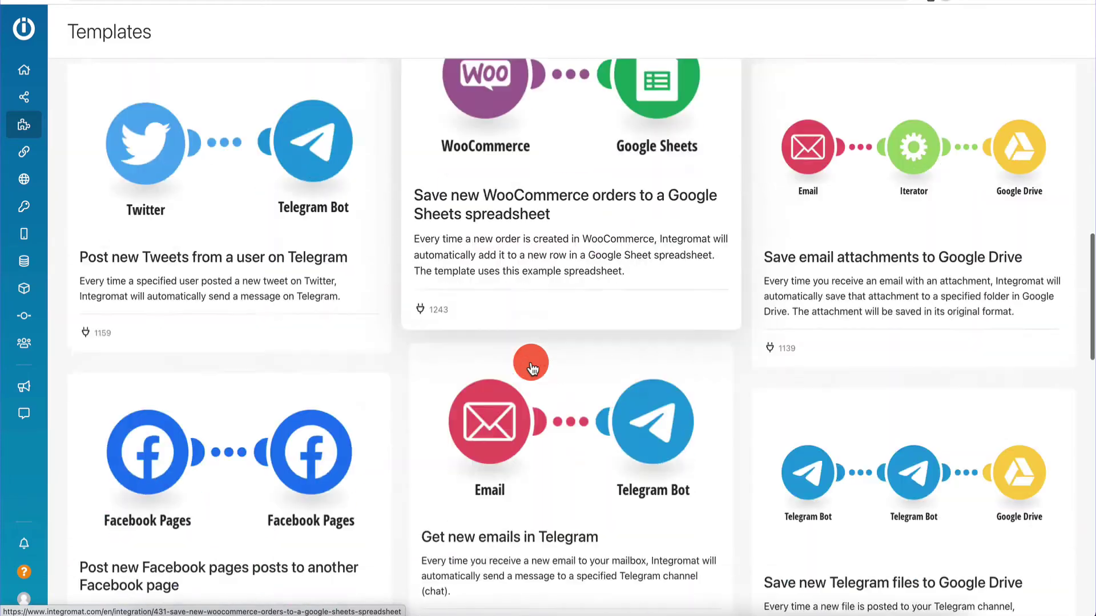
{"action": "scroll", "coordinate": [530, 367], "scroll_direction": "up", "scroll_amount": 4}
{"action": "scroll", "coordinate": [530, 367], "scroll_direction": "up", "scroll_amount": 10}
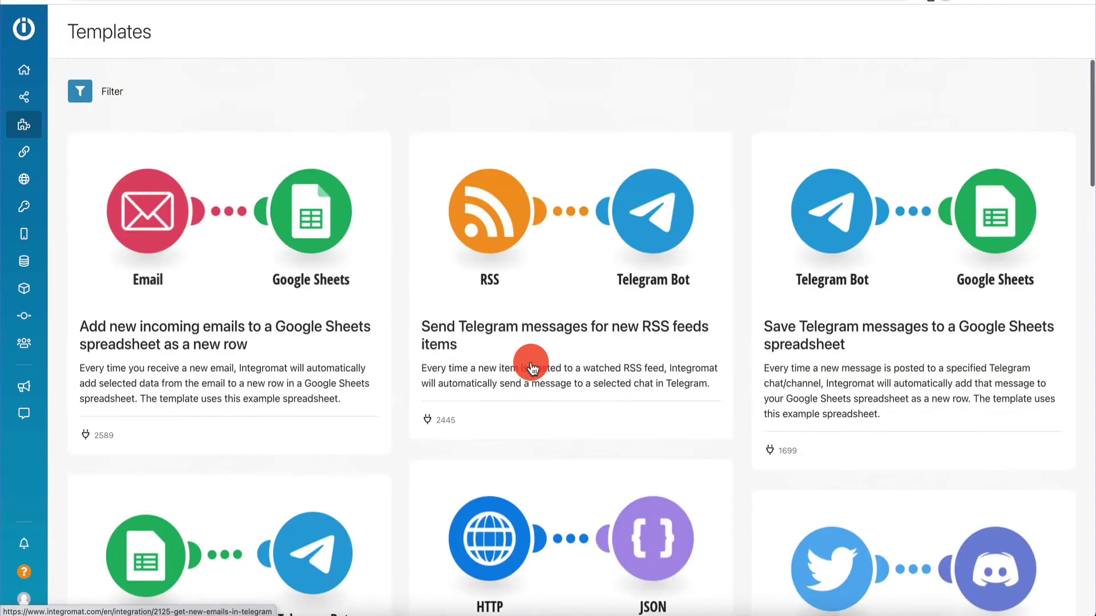
{"action": "scroll", "coordinate": [530, 367], "scroll_direction": "down", "scroll_amount": 15}
{"action": "scroll", "coordinate": [532, 368], "scroll_direction": "down", "scroll_amount": 6}
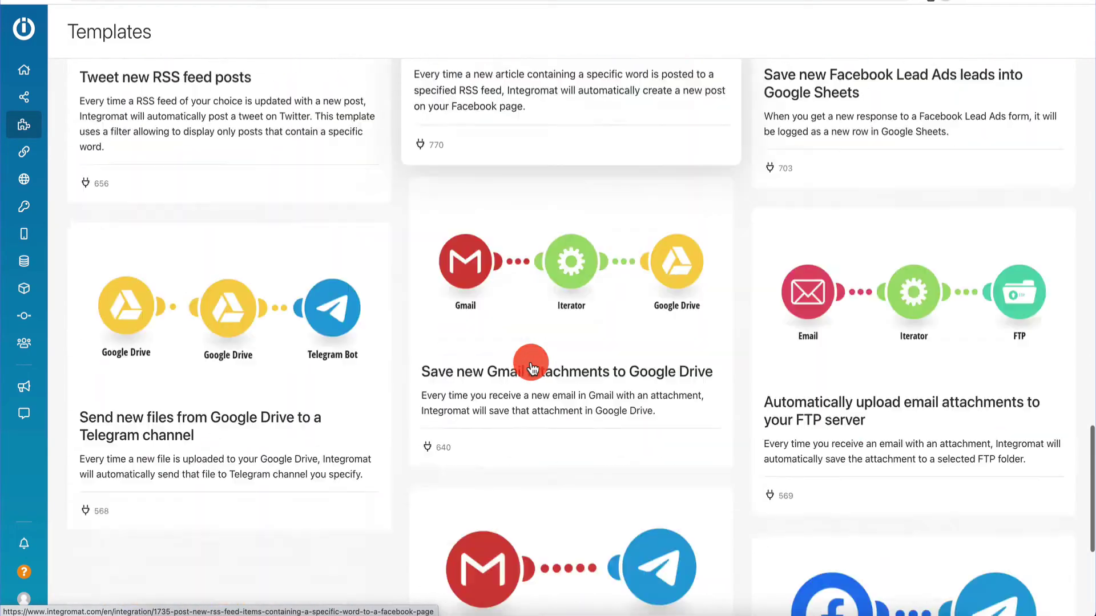
{"action": "scroll", "coordinate": [530, 365], "scroll_direction": "up", "scroll_amount": 3}
{"action": "scroll", "coordinate": [531, 365], "scroll_direction": "up", "scroll_amount": 15}
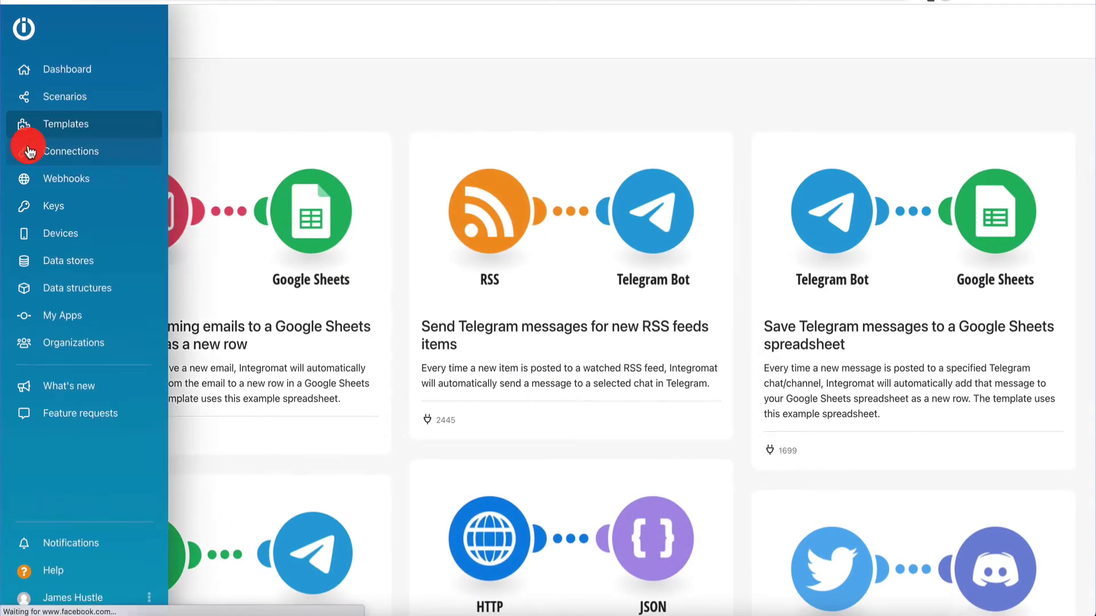
View the account's saved connections and its list of webhooks.
{"action": "left_click", "coordinate": [29, 151]}
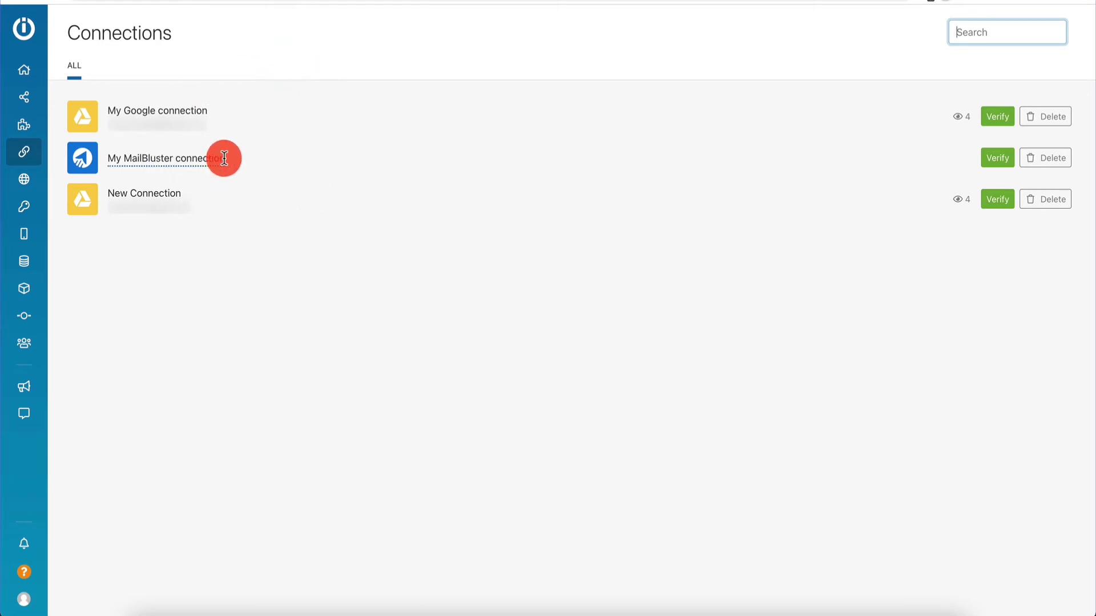
{"action": "mouse_move", "coordinate": [12, 213]}
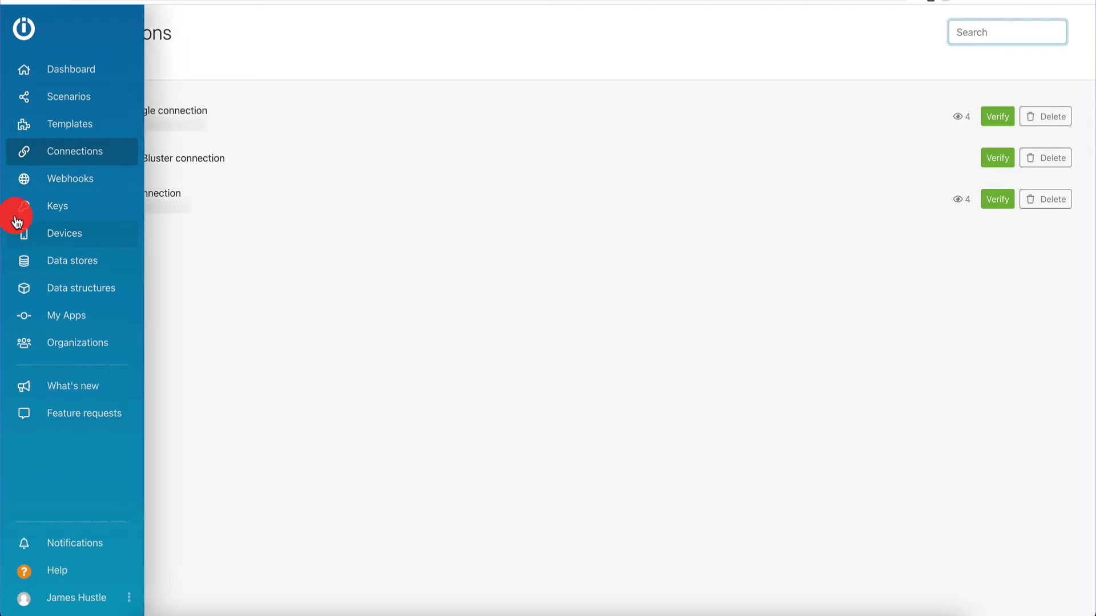
{"action": "left_click", "coordinate": [44, 181]}
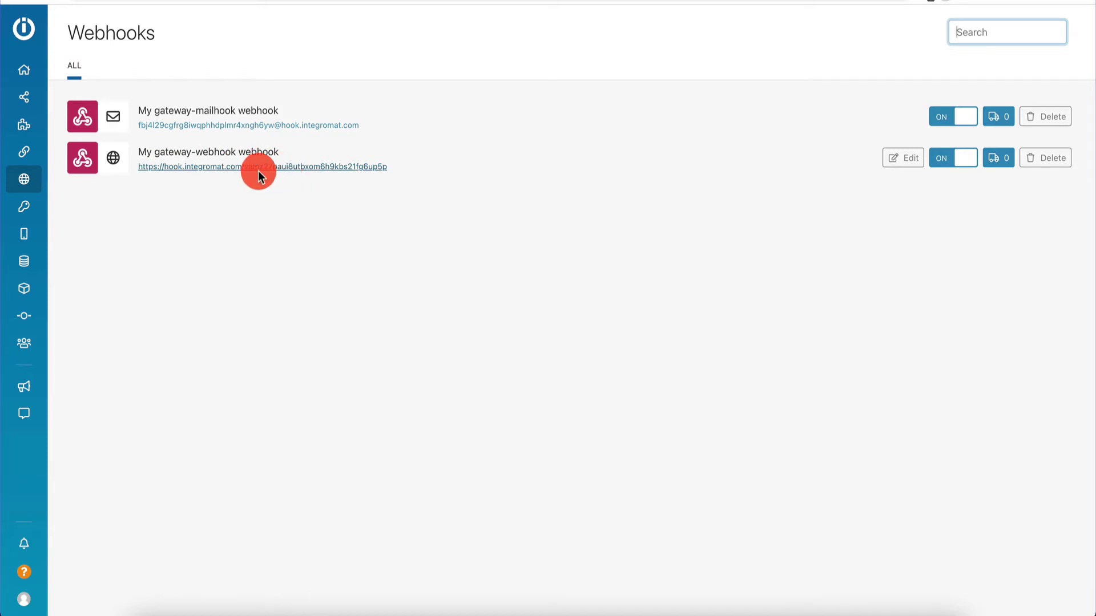
Look through the account's keys, registered devices and data stores.
{"action": "left_click", "coordinate": [29, 205]}
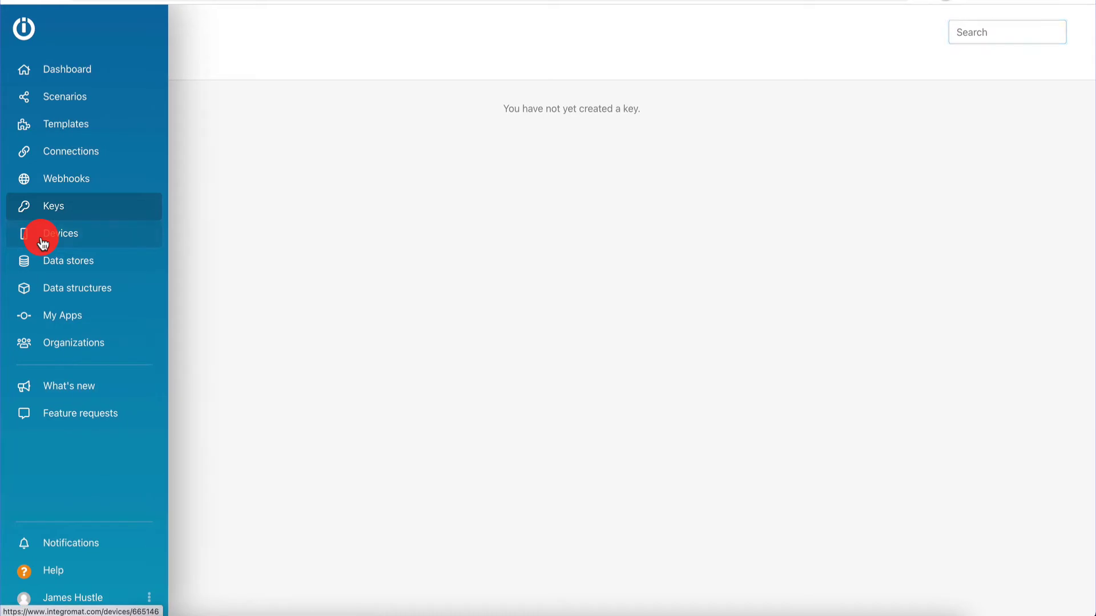
{"action": "left_click", "coordinate": [41, 235]}
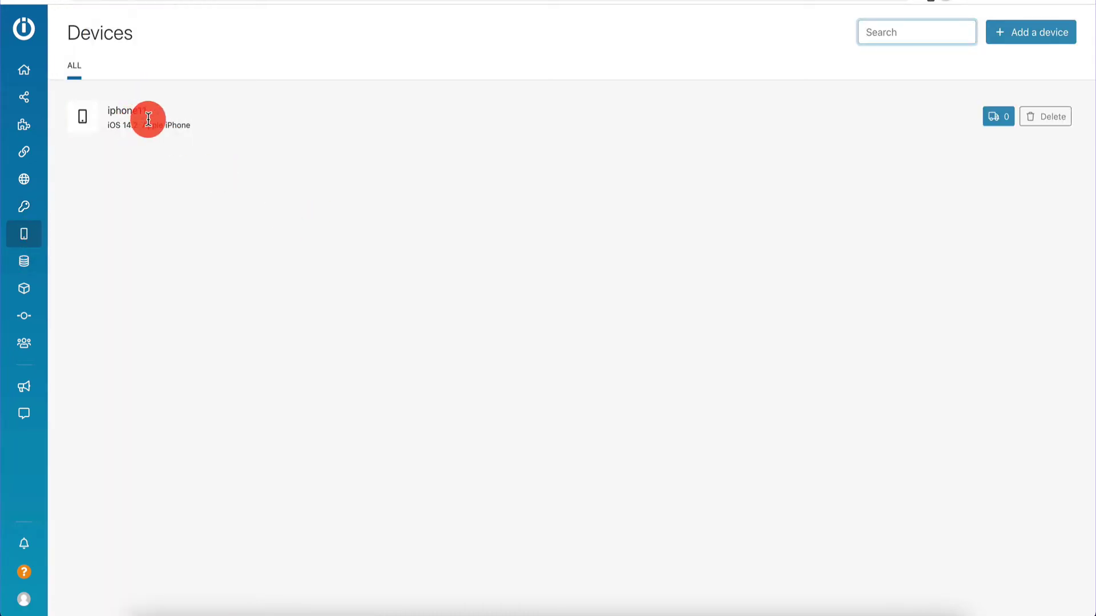
{"action": "left_click", "coordinate": [46, 265]}
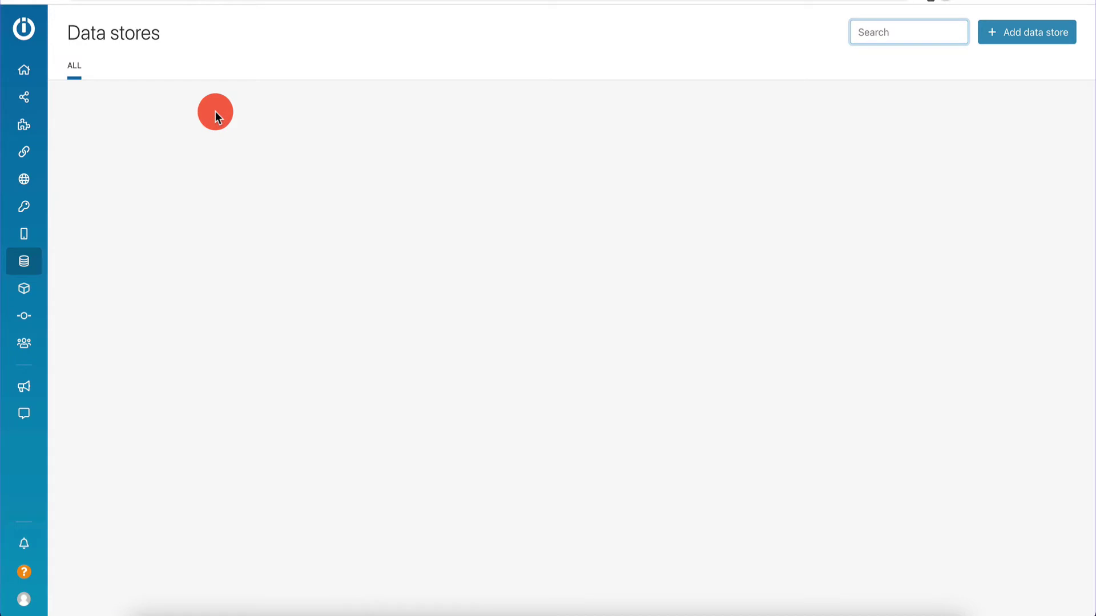
Check the settings for adding a data store, and view the account's data structures and its list of apps.
{"action": "left_click", "coordinate": [1029, 30]}
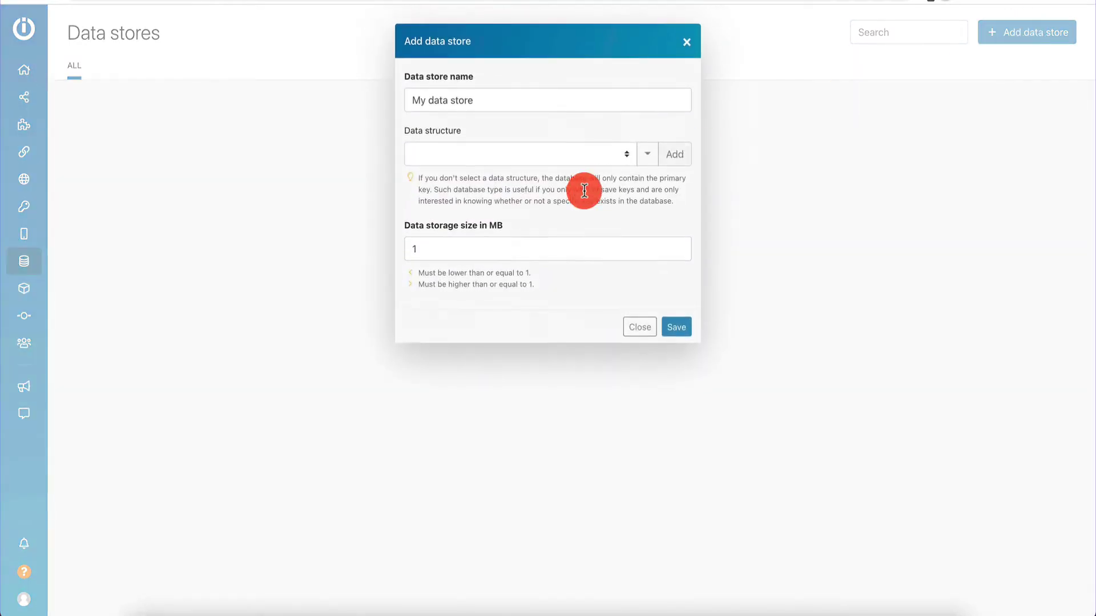
{"action": "left_click", "coordinate": [640, 326]}
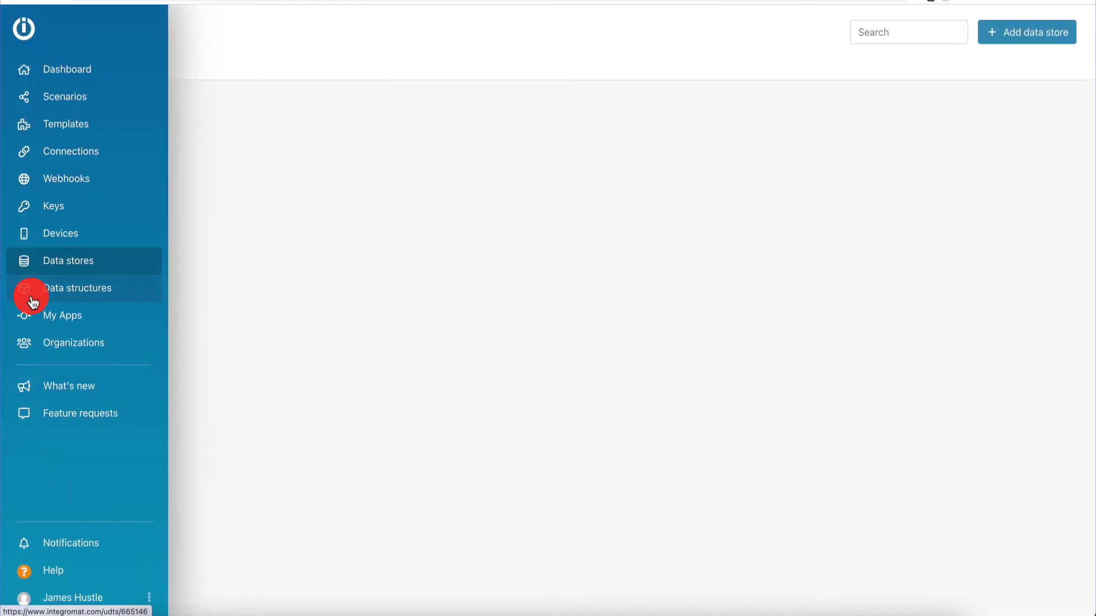
{"action": "left_click", "coordinate": [33, 292]}
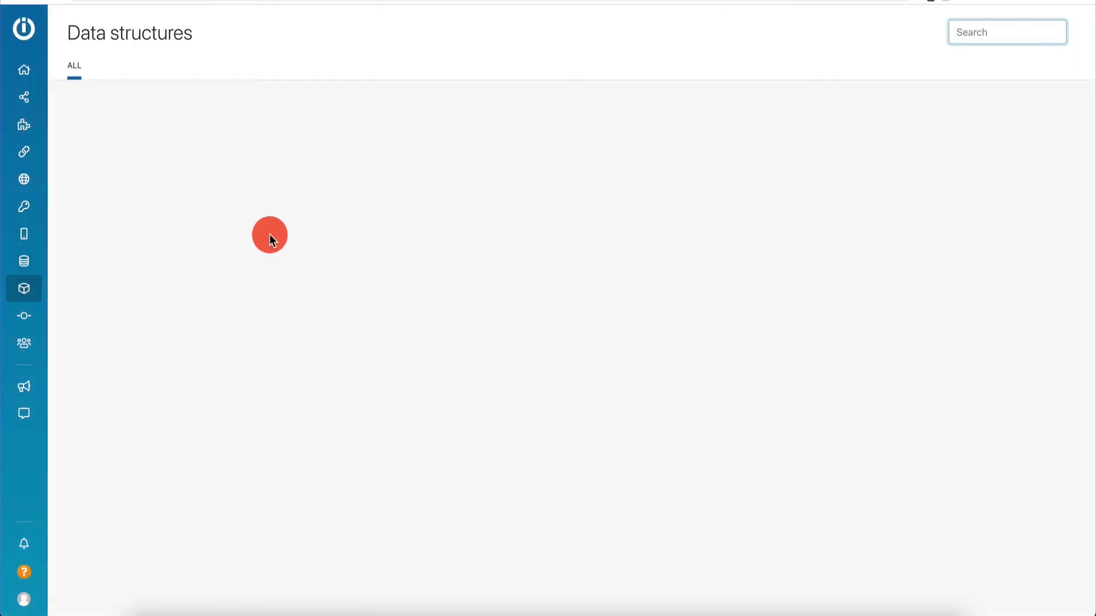
{"action": "left_click", "coordinate": [50, 326]}
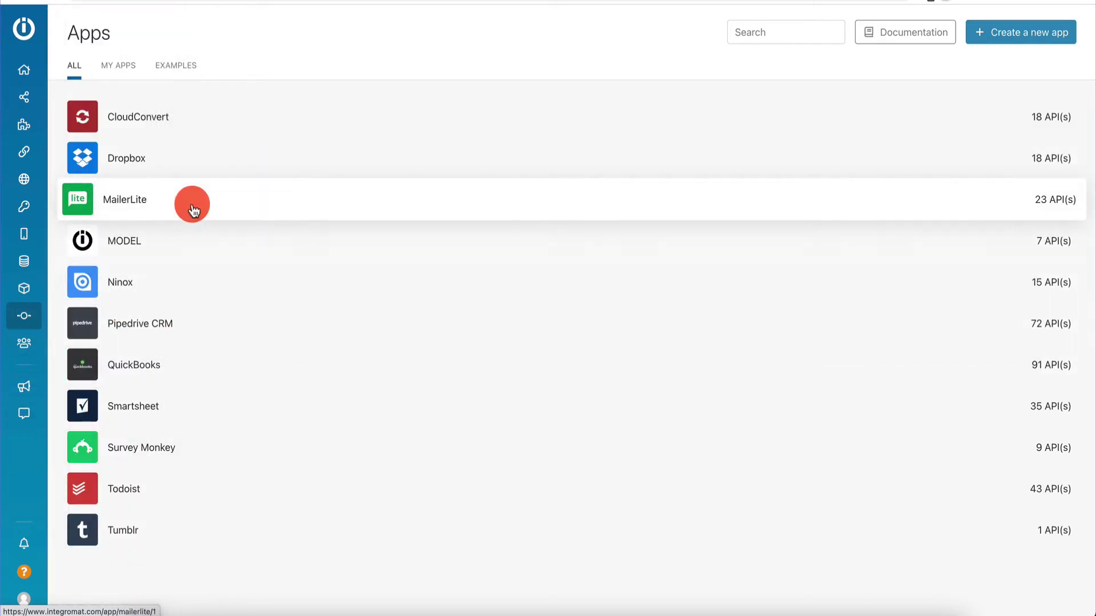
Start a new scenario from the scenarios list with Webhooks as the service to integrate.
{"action": "mouse_move", "coordinate": [17, 75]}
{"action": "left_click", "coordinate": [46, 107]}
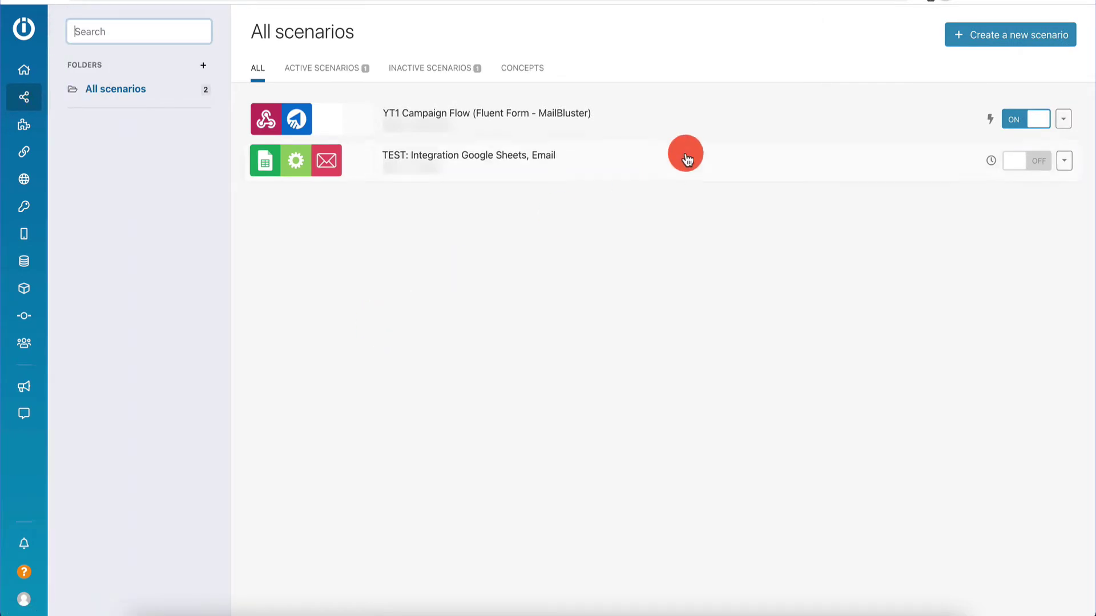
{"action": "left_click", "coordinate": [989, 39]}
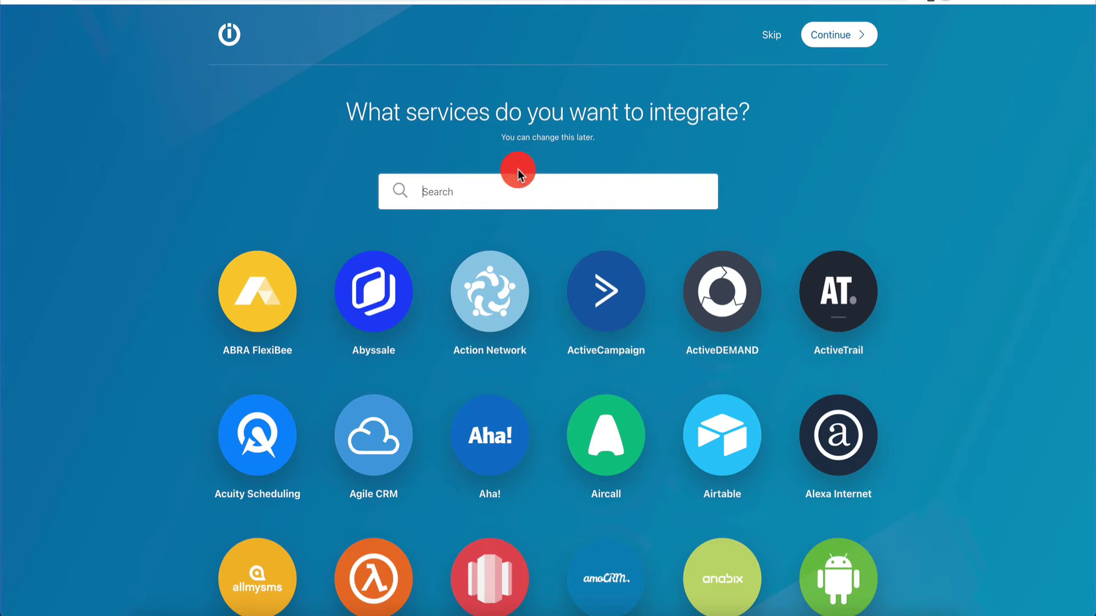
{"action": "type", "text": "web"}
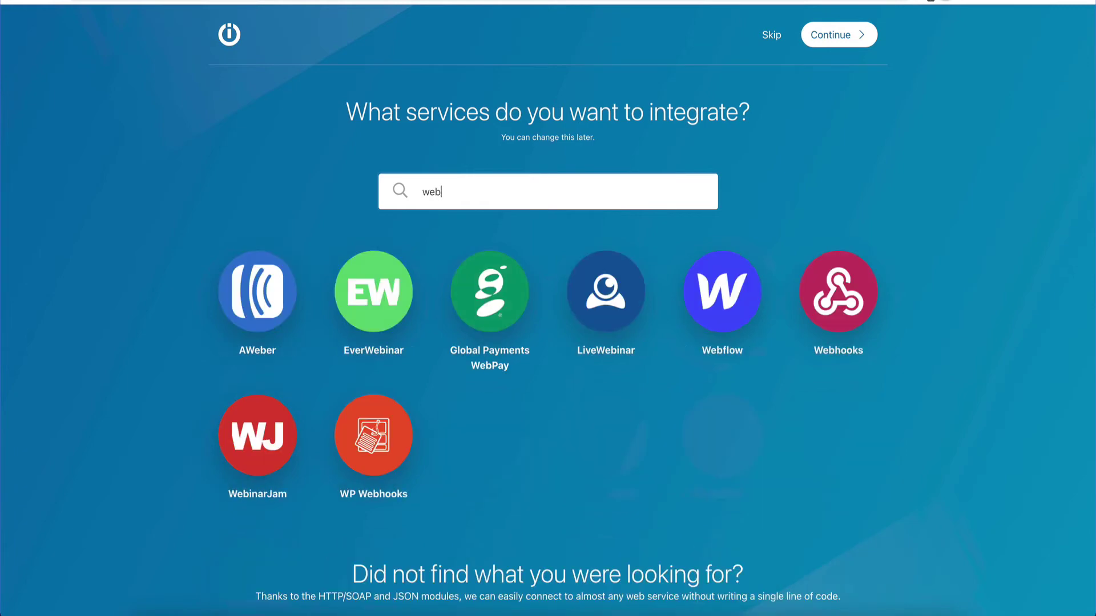
{"action": "left_click", "coordinate": [826, 311]}
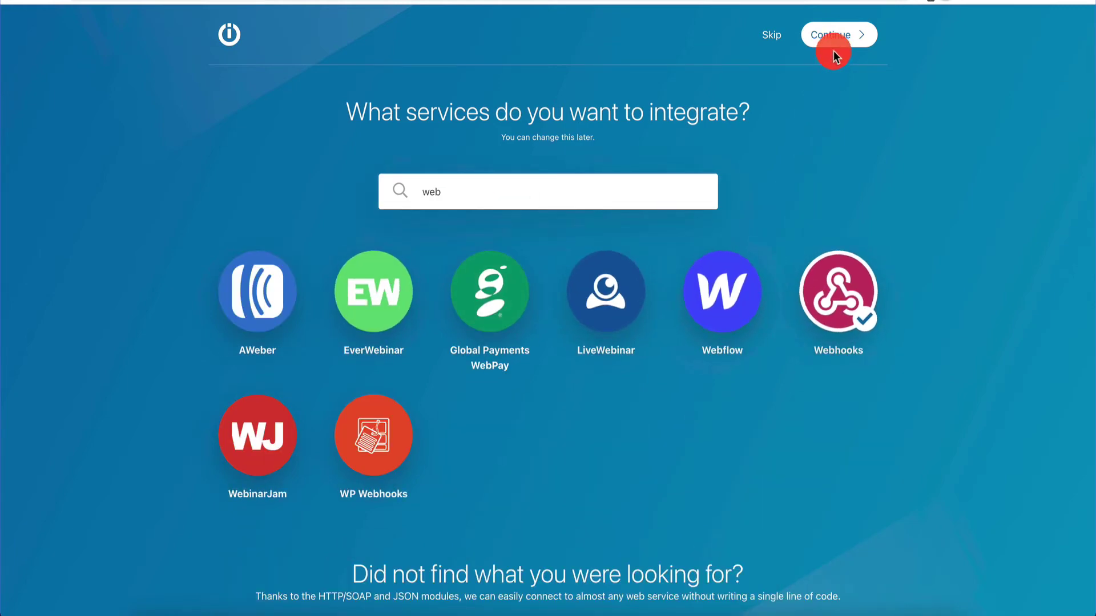
{"action": "left_click", "coordinate": [845, 36]}
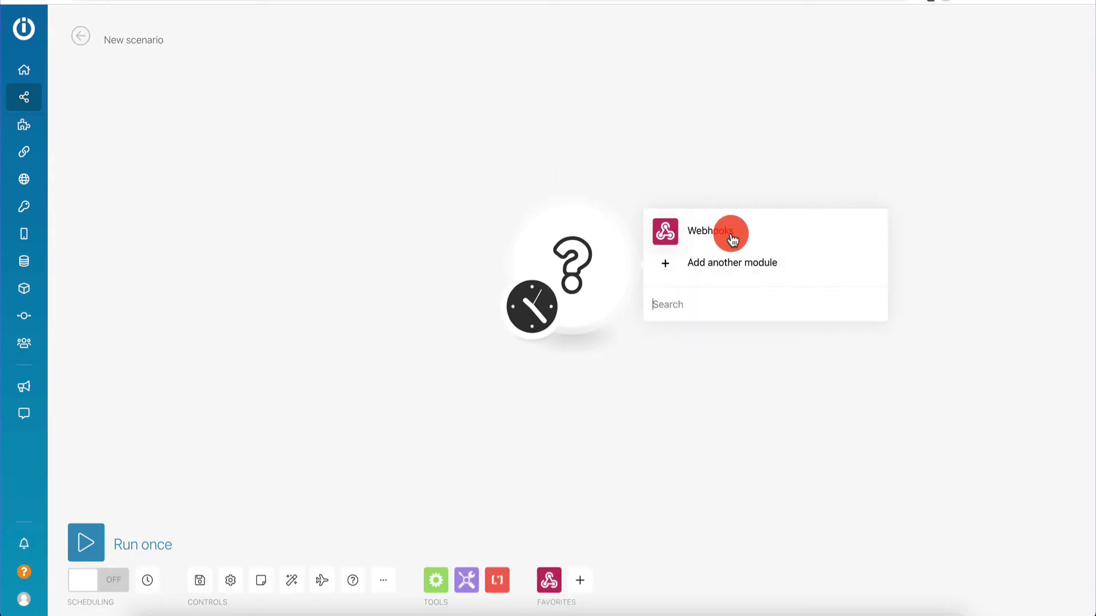
Set the empty module to the Custom webhook trigger and select the existing My gateway-webhook webhook.
{"action": "left_click", "coordinate": [700, 228]}
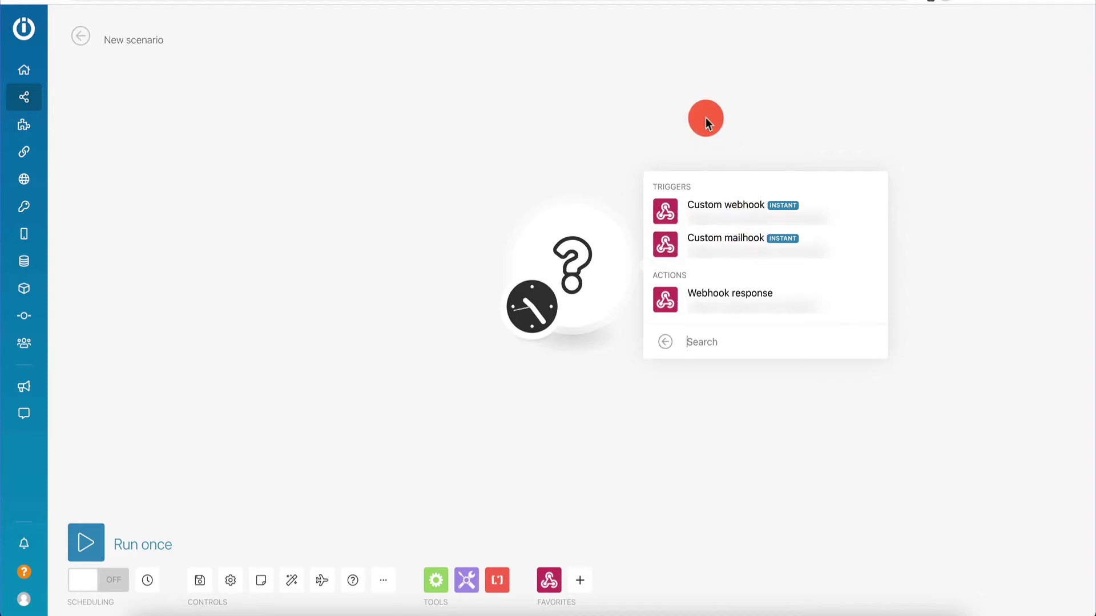
{"action": "left_click", "coordinate": [716, 207]}
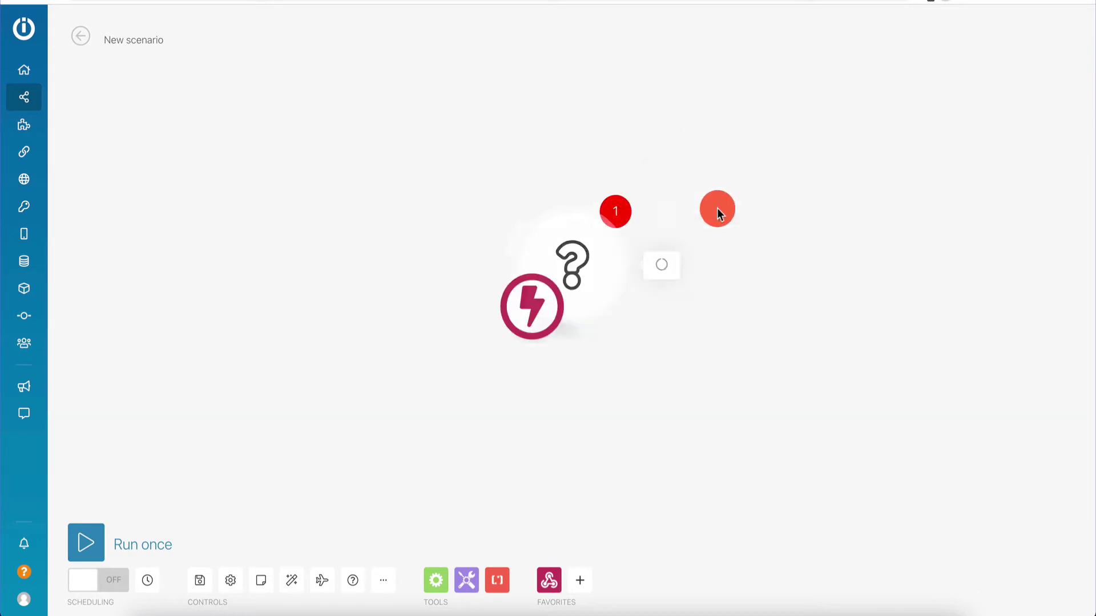
{"action": "left_click", "coordinate": [750, 254]}
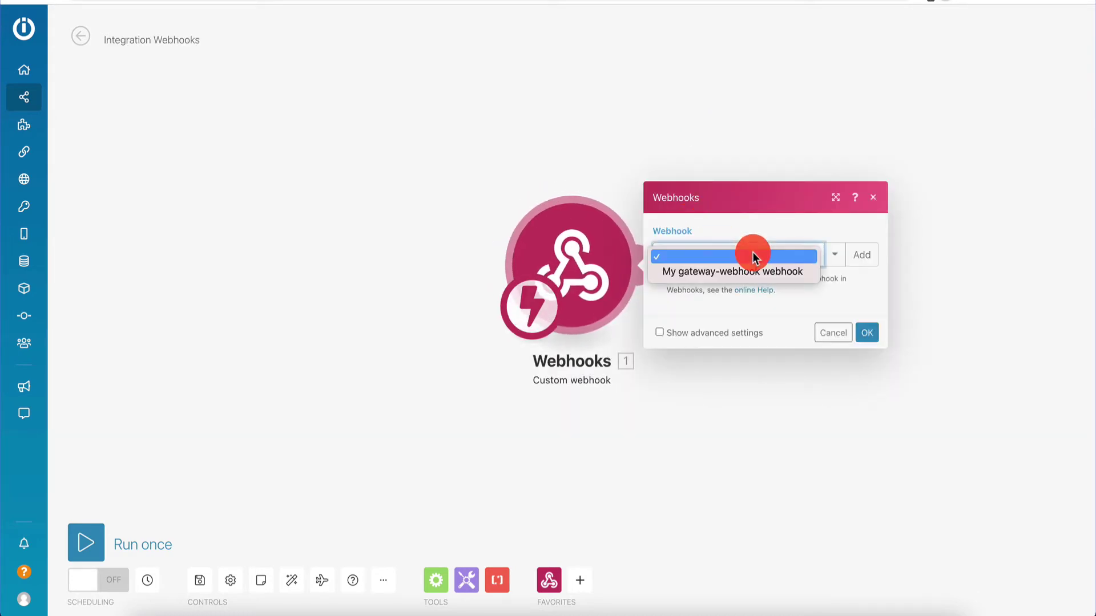
{"action": "left_click", "coordinate": [751, 271]}
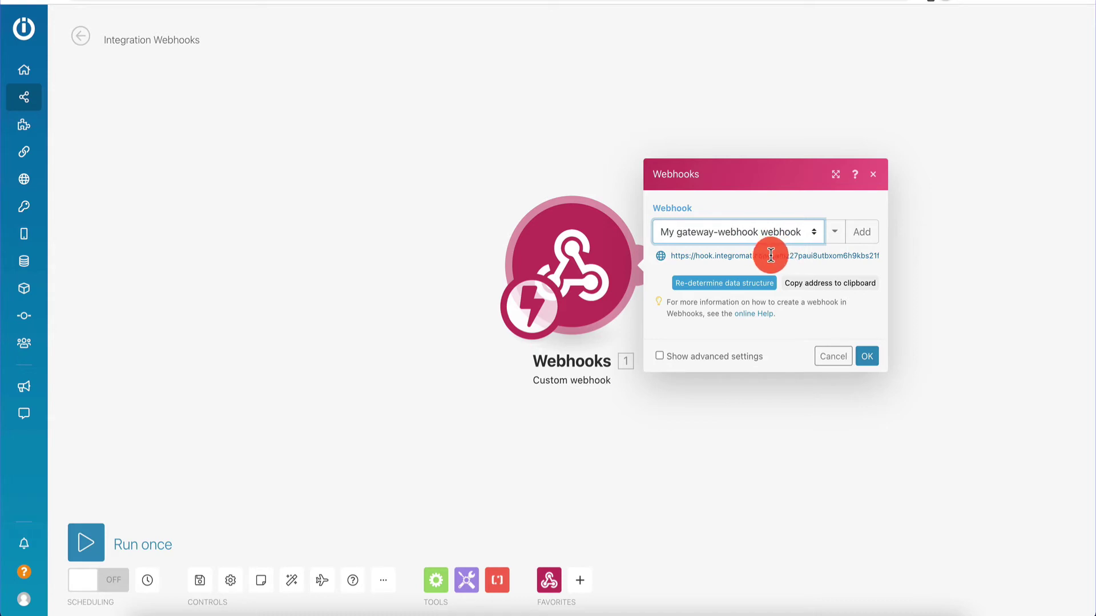
Add a new webhook named TestWebhook with no IP restrictions, copy its address and close the module settings.
{"action": "left_click", "coordinate": [866, 238]}
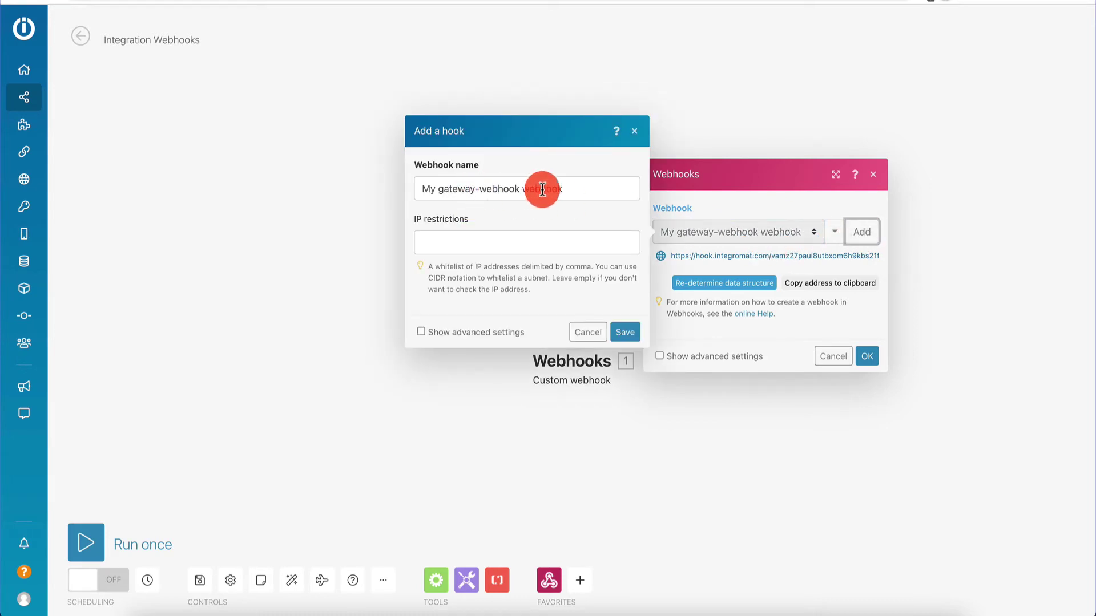
{"action": "left_click", "coordinate": [593, 190]}
{"action": "key", "text": "ctrl+a"}
{"action": "key", "text": "BackSpace"}
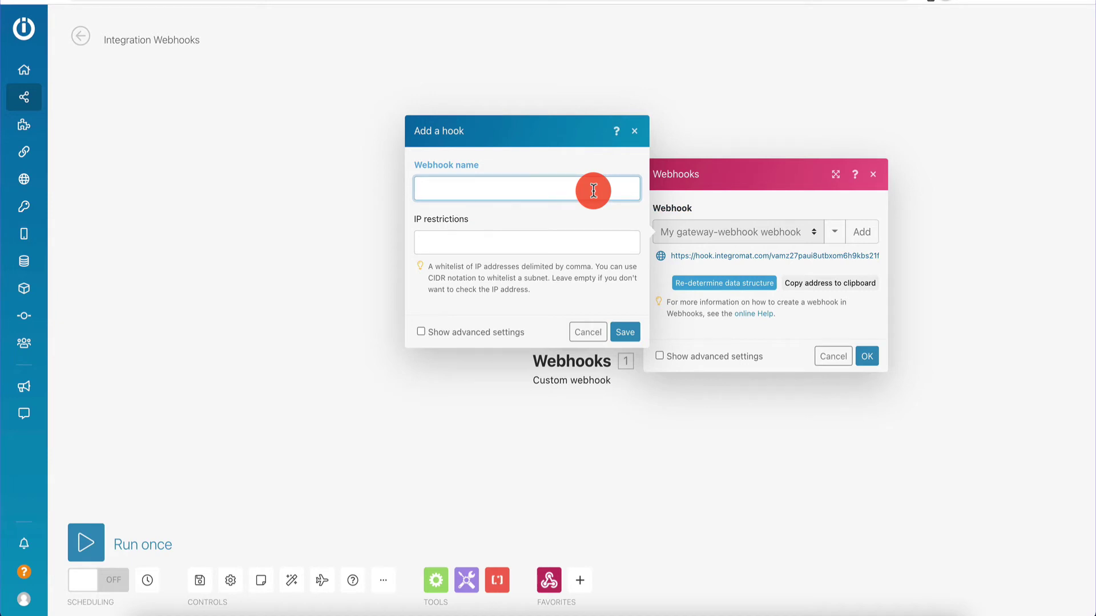
{"action": "type", "text": "Sample"}
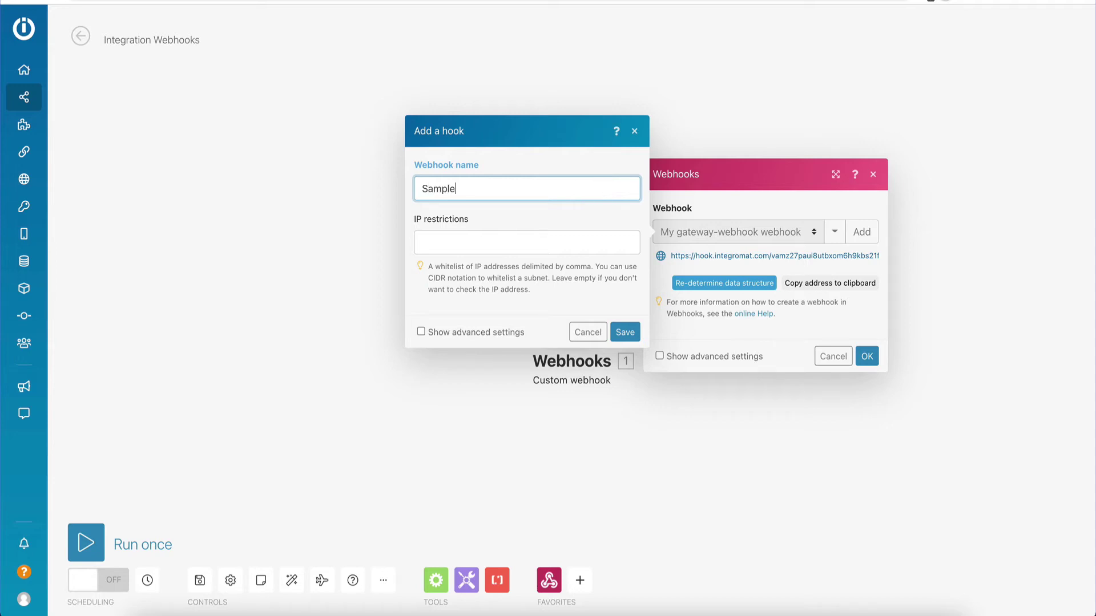
{"action": "key", "text": "ctrl+a"}
{"action": "key", "text": "BackSpace"}
{"action": "type", "text": "TestWebhook"}
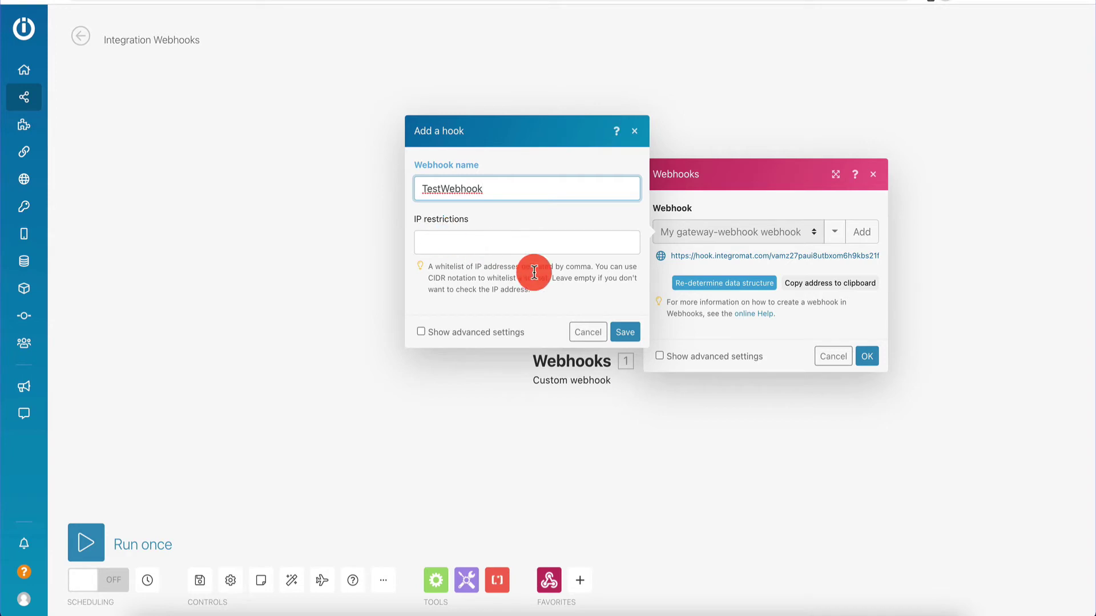
{"action": "left_click", "coordinate": [626, 330]}
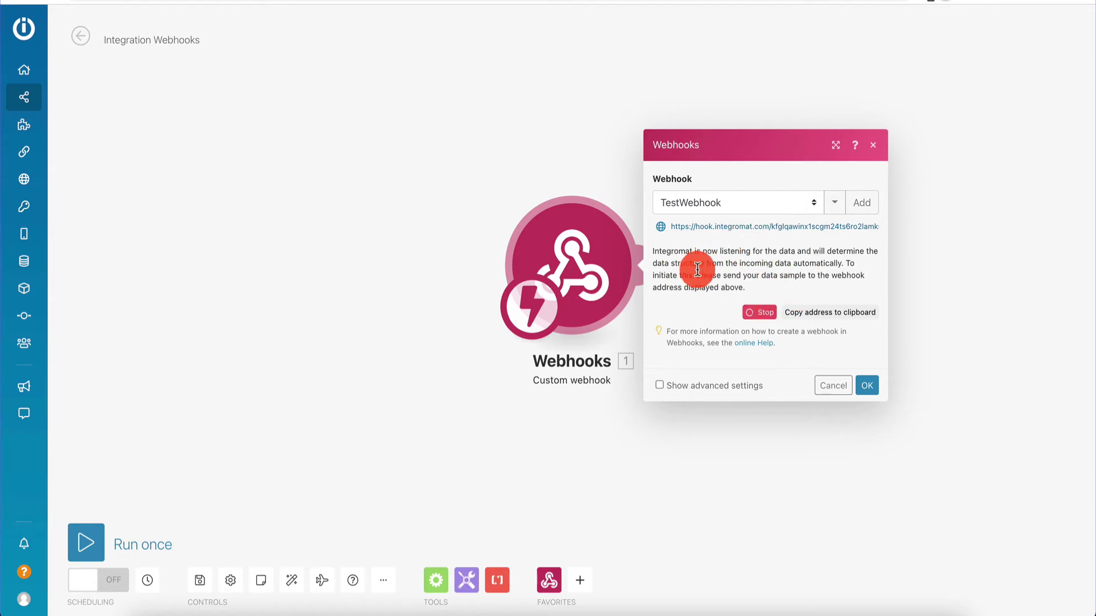
{"action": "left_click", "coordinate": [849, 322]}
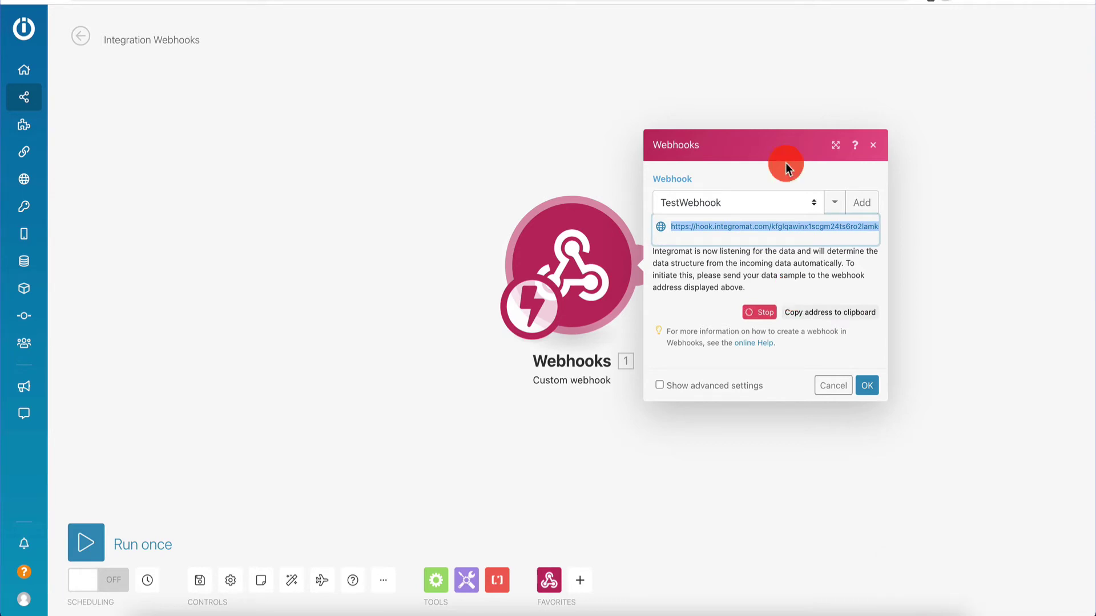
{"action": "left_click", "coordinate": [873, 144]}
Move the Webhooks module to the canvas's upper-left area and attach an Email module with the Send me an Email action.
{"action": "left_click_drag", "start_coordinate": [587, 251], "coordinate": [200, 123]}
{"action": "left_click", "coordinate": [255, 127]}
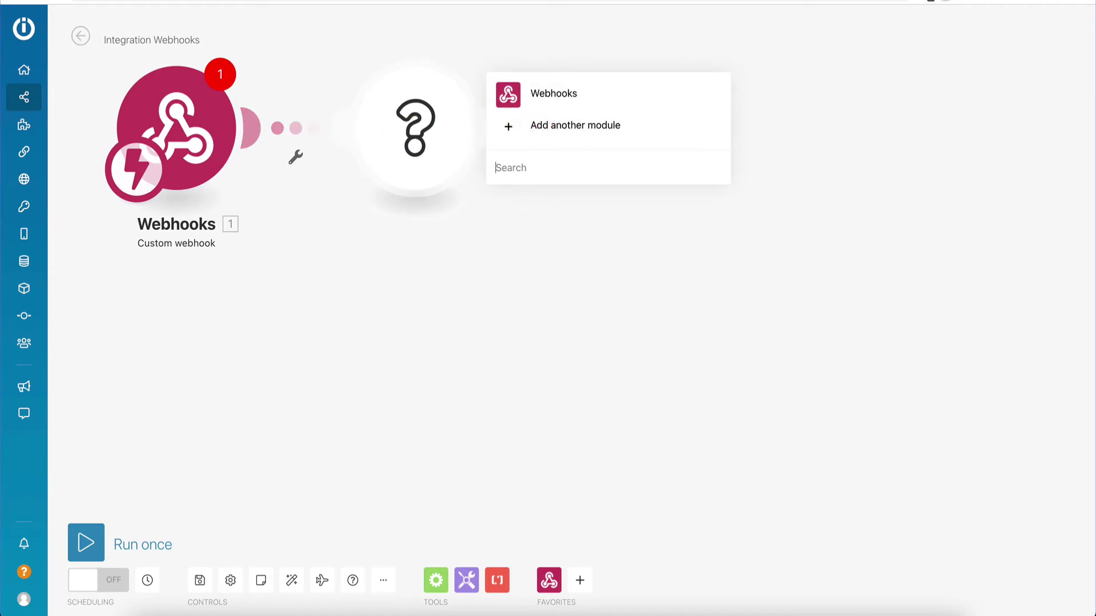
{"action": "type", "text": "email"}
{"action": "scroll", "coordinate": [589, 367], "scroll_direction": "down", "scroll_amount": 3}
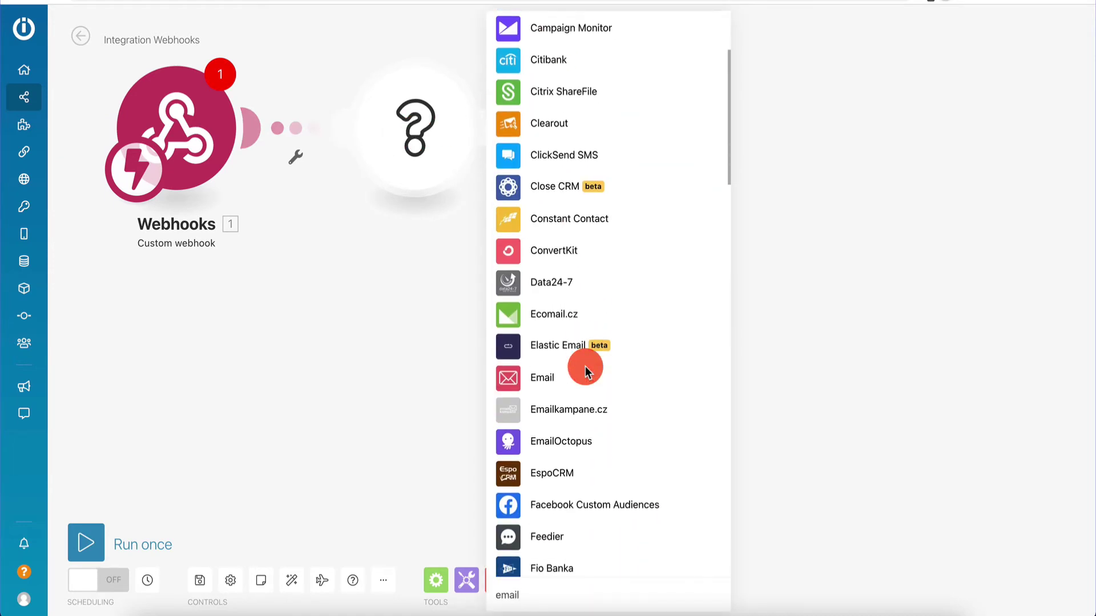
{"action": "left_click", "coordinate": [542, 377]}
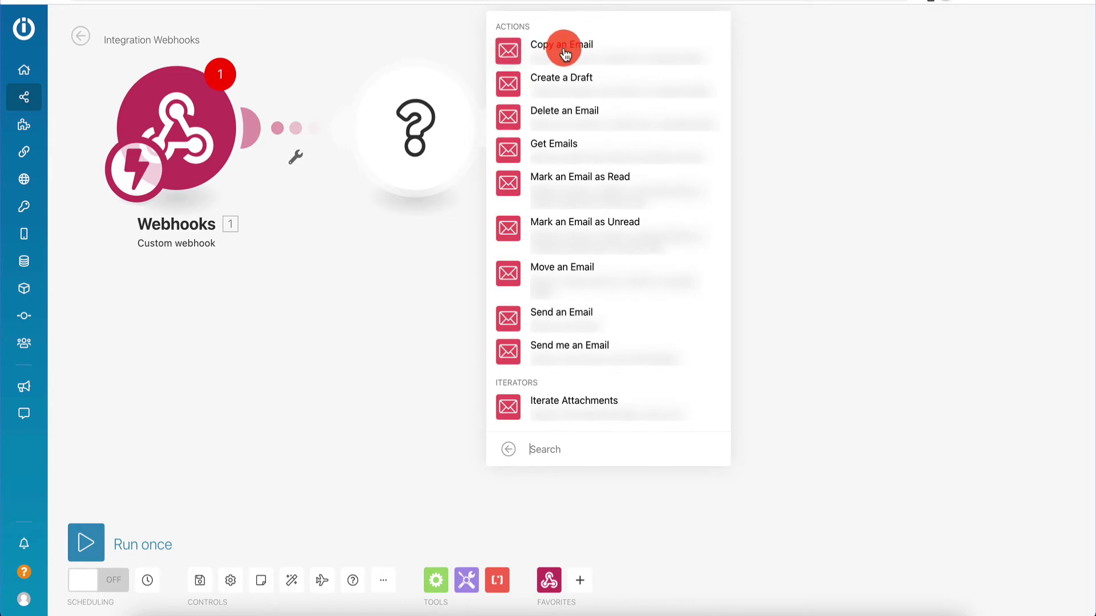
{"action": "left_click", "coordinate": [561, 346]}
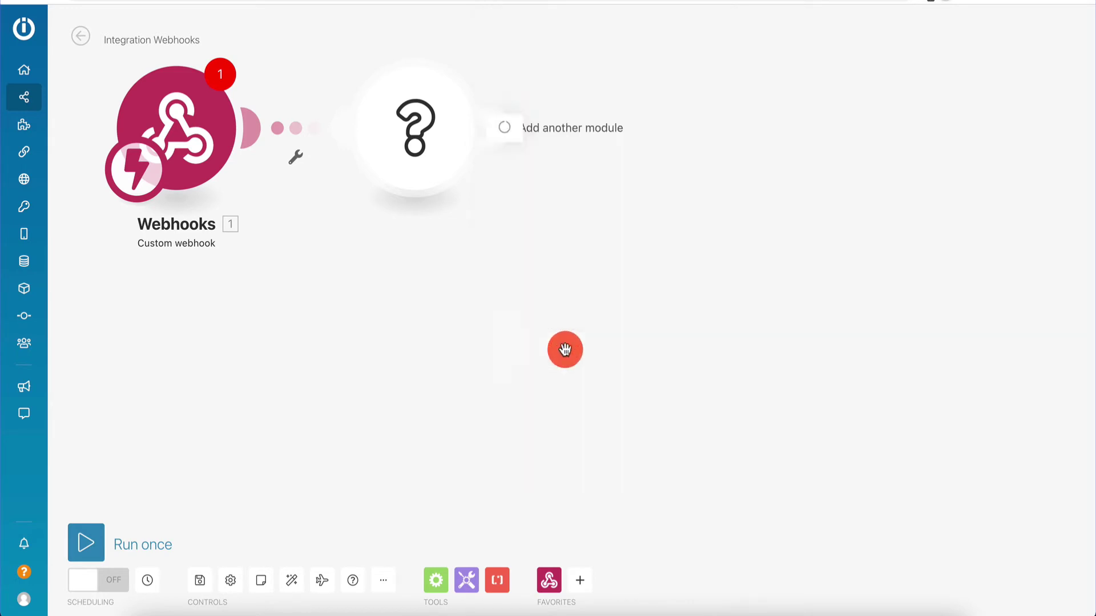
Fill in the email with the subject "Hey there" and the content "This is the result of the webhook:".
{"action": "left_click", "coordinate": [598, 98]}
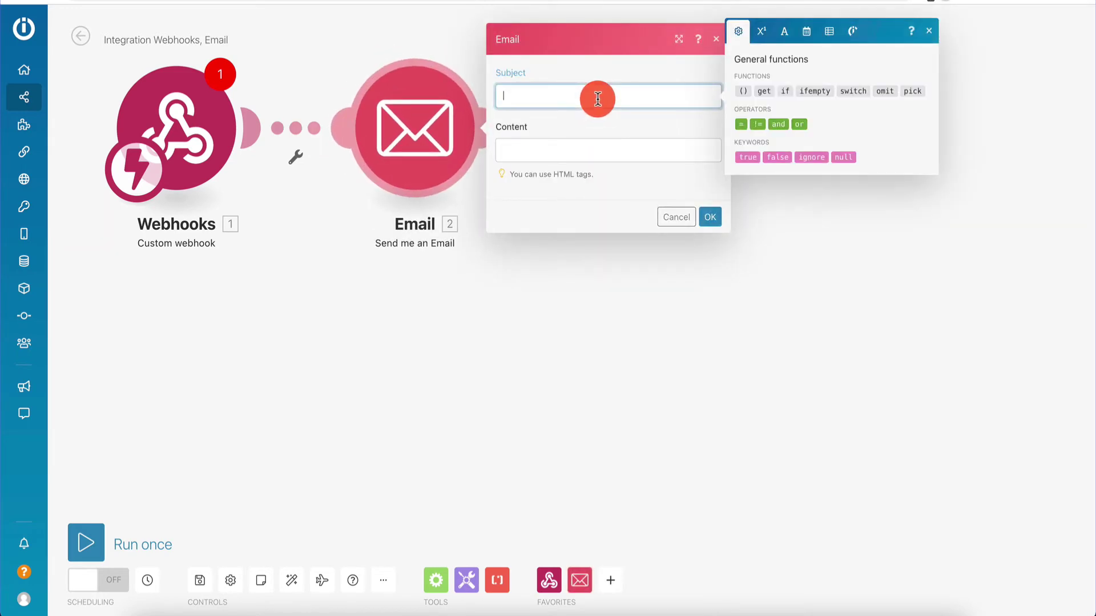
{"action": "type", "text": "Hey there,"}
{"action": "left_click", "coordinate": [588, 154]}
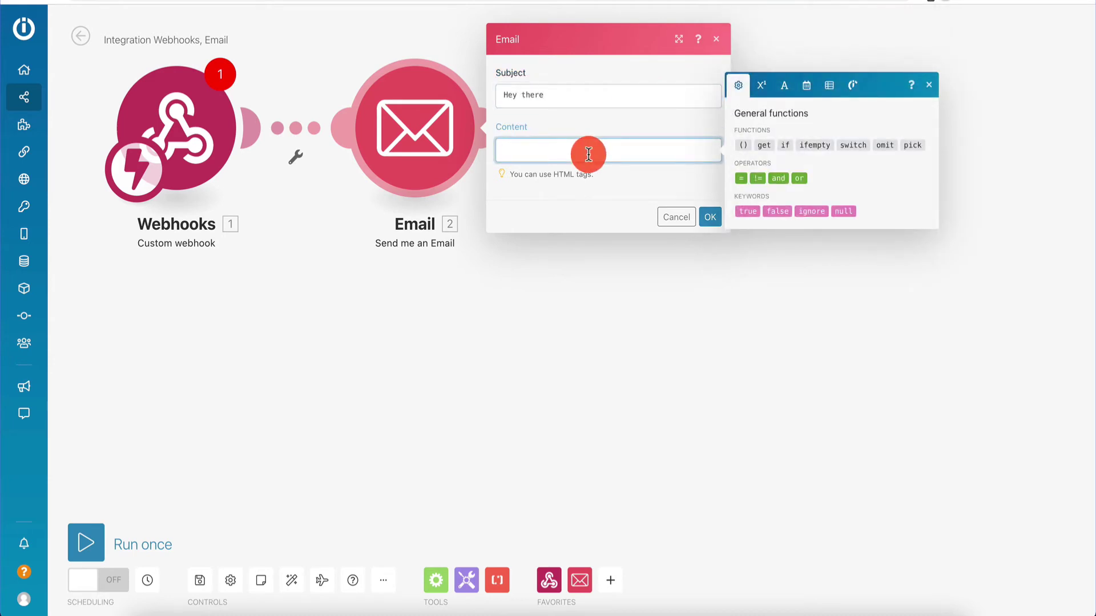
{"action": "type", "text": "This is the "}
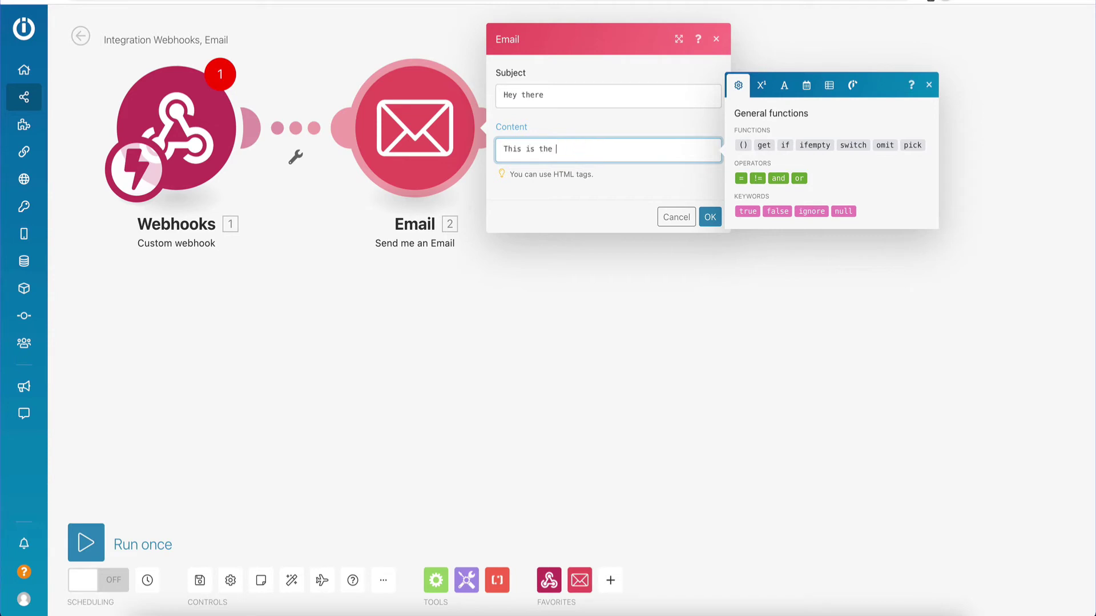
{"action": "type", "text": "result of the webhook:"}
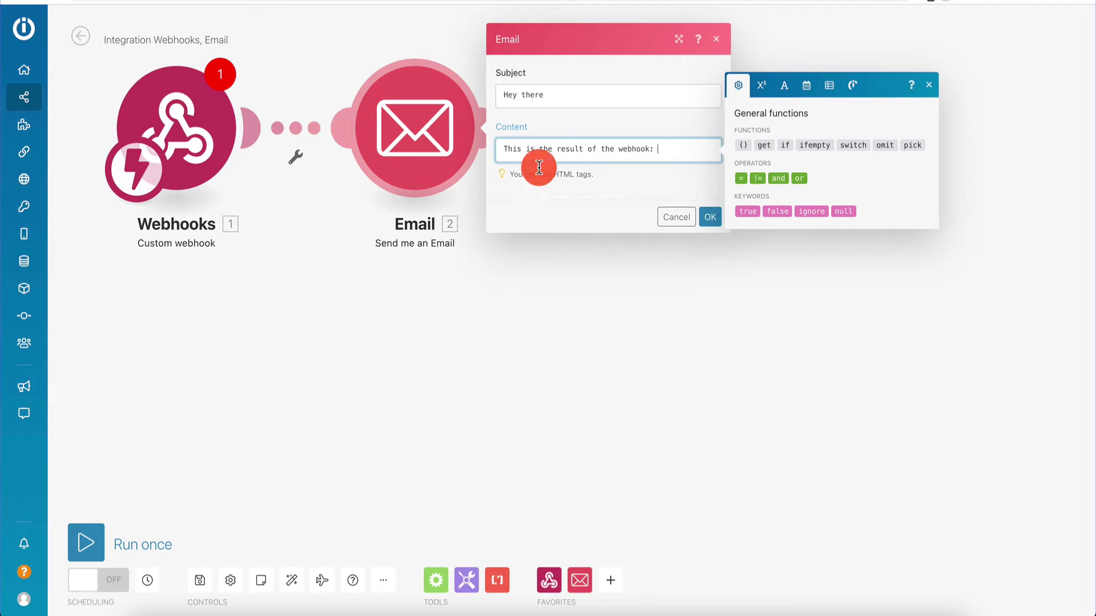
Assign TestWebhook to the Webhooks module and start re-determining its data structure.
{"action": "left_click", "coordinate": [177, 114]}
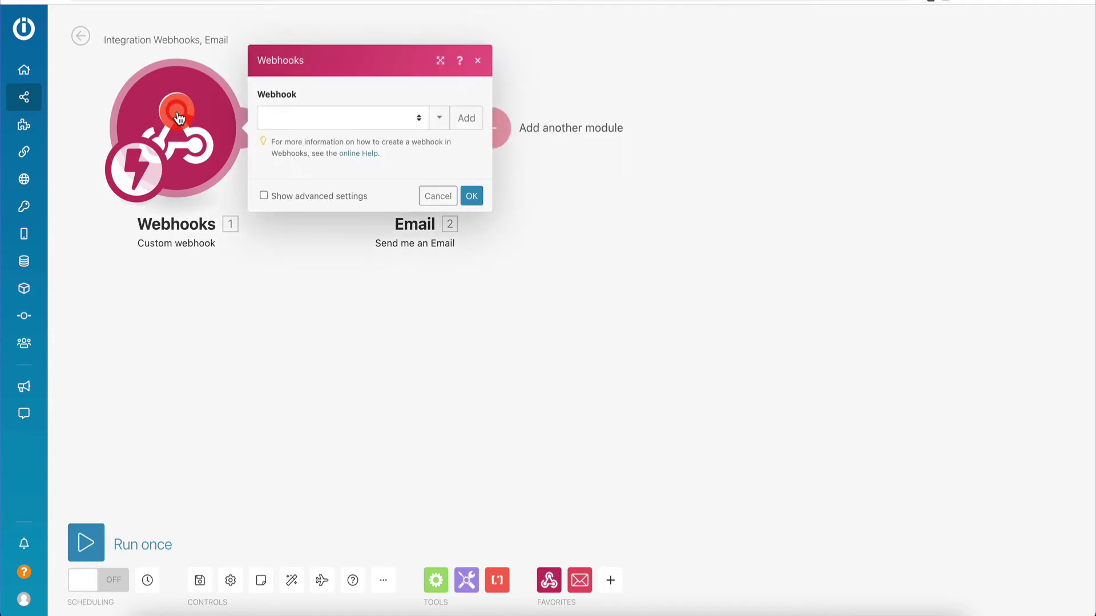
{"action": "left_click", "coordinate": [330, 115]}
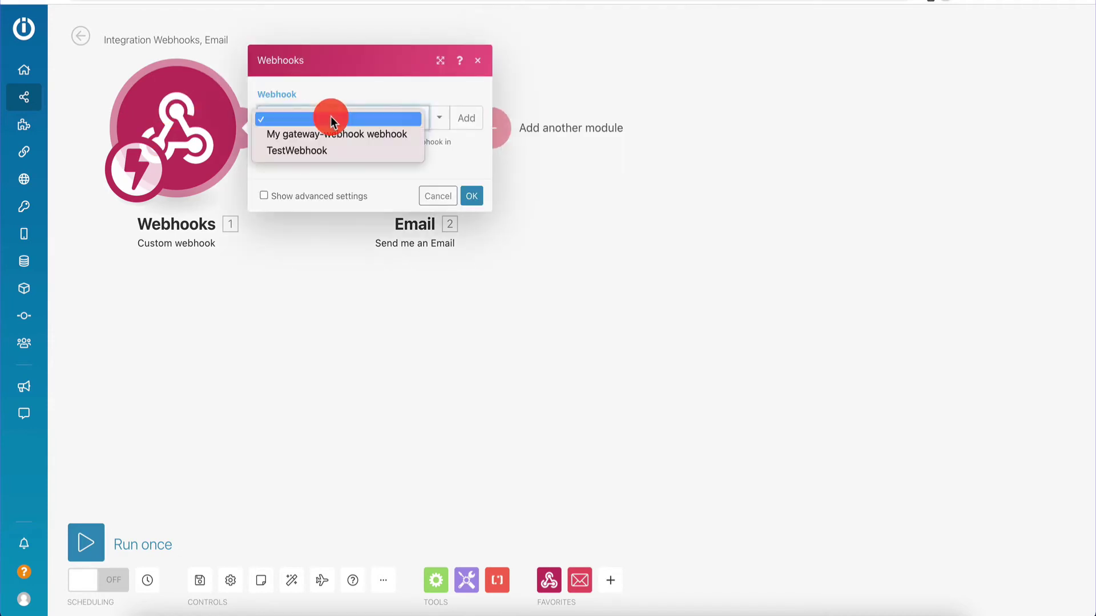
{"action": "left_click", "coordinate": [325, 150]}
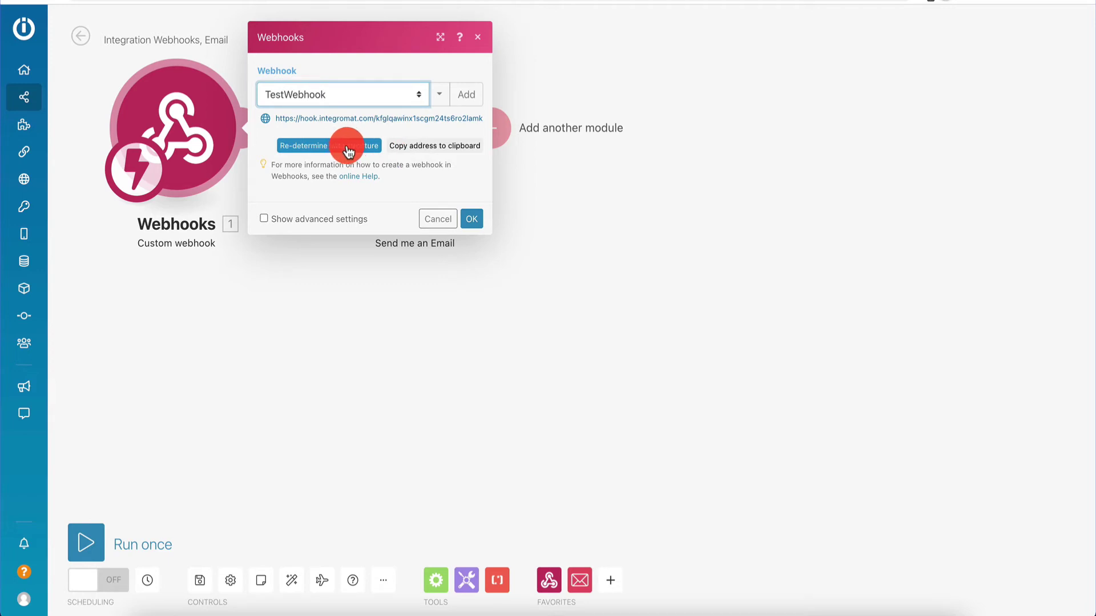
{"action": "left_click", "coordinate": [348, 150]}
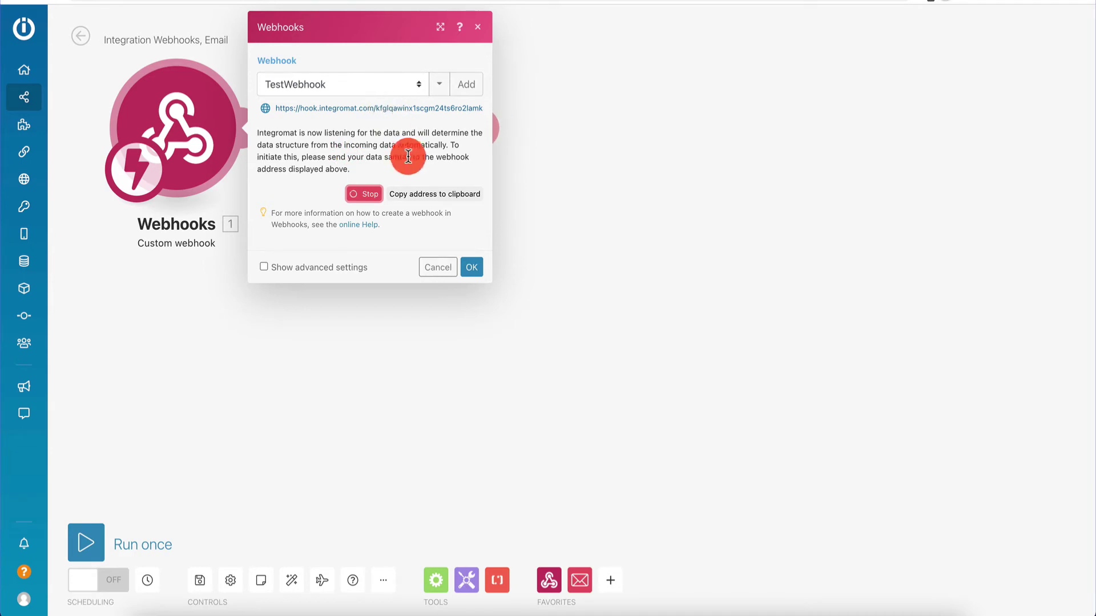
Copy the TestWebhook address, switch to Postman and open a new request tab after closing the workspace Overview.
{"action": "left_click", "coordinate": [431, 195]}
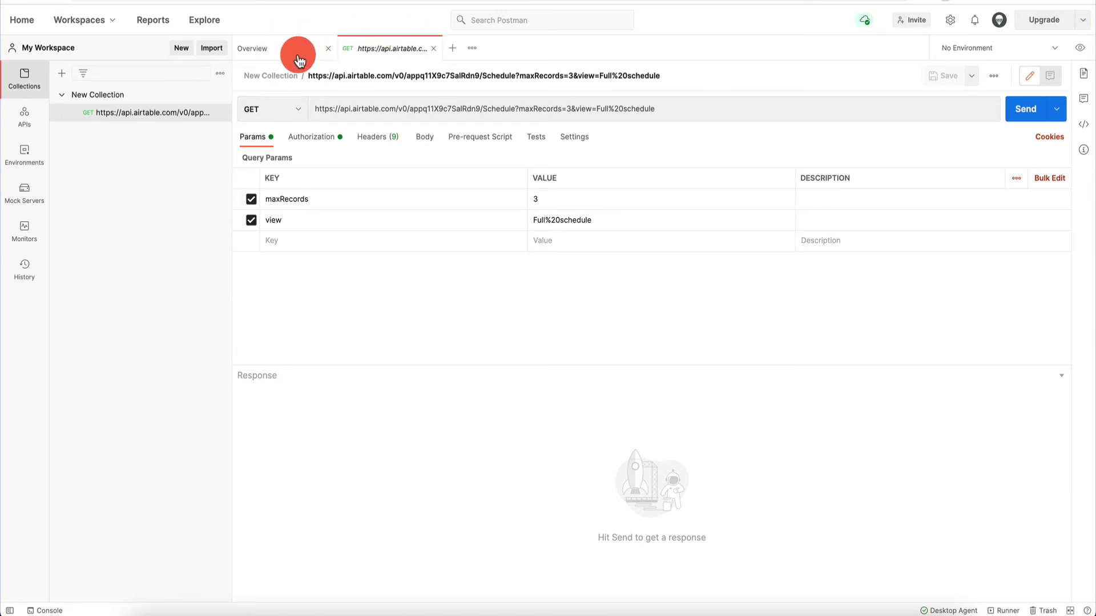
{"action": "left_click", "coordinate": [294, 53]}
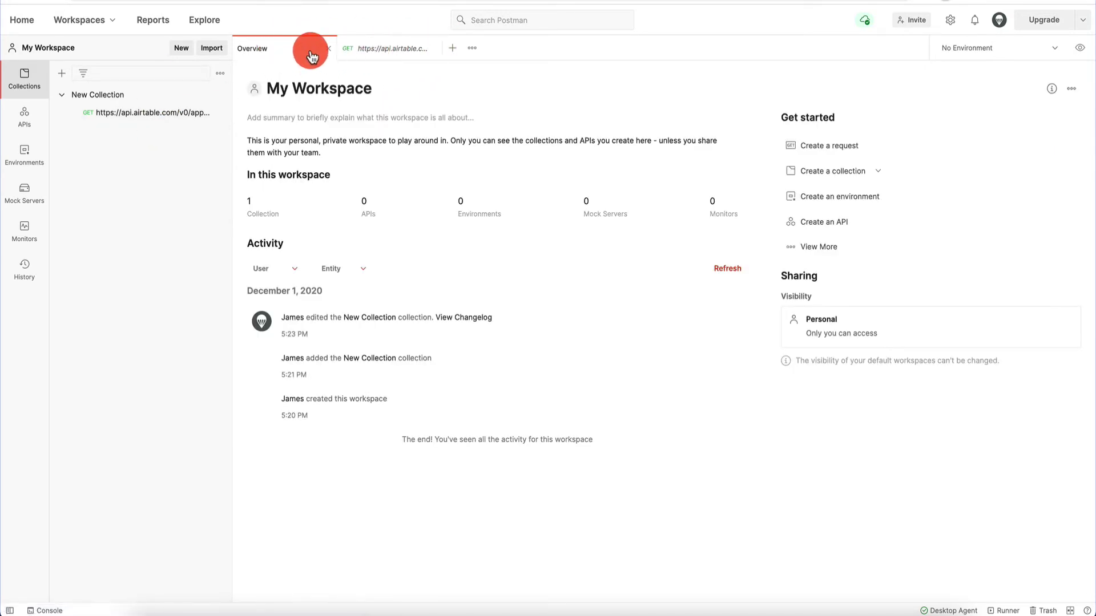
{"action": "left_click", "coordinate": [328, 49]}
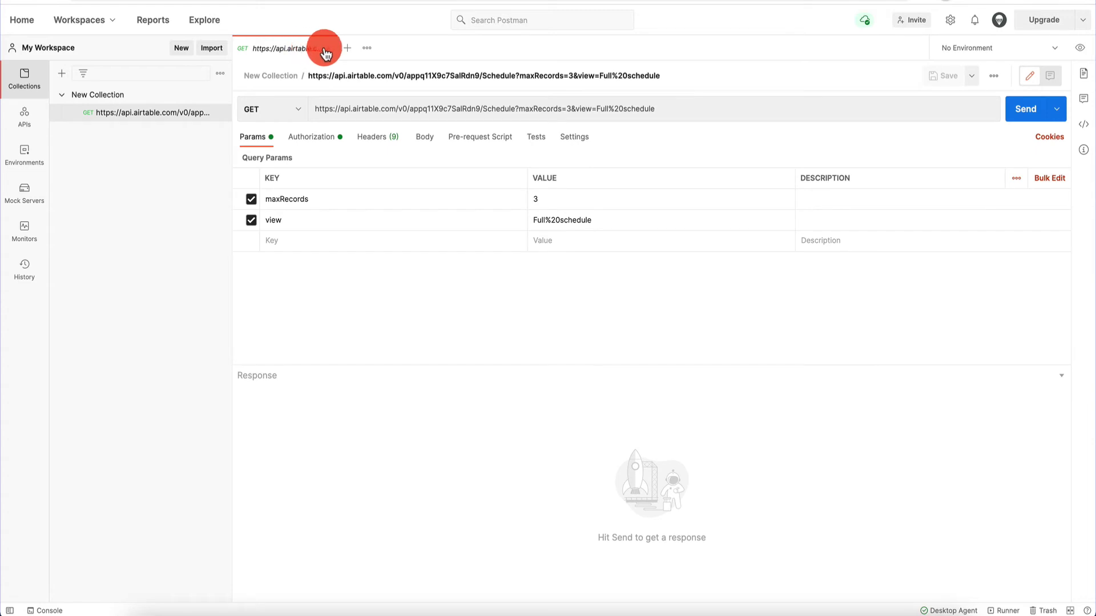
{"action": "left_click", "coordinate": [348, 50]}
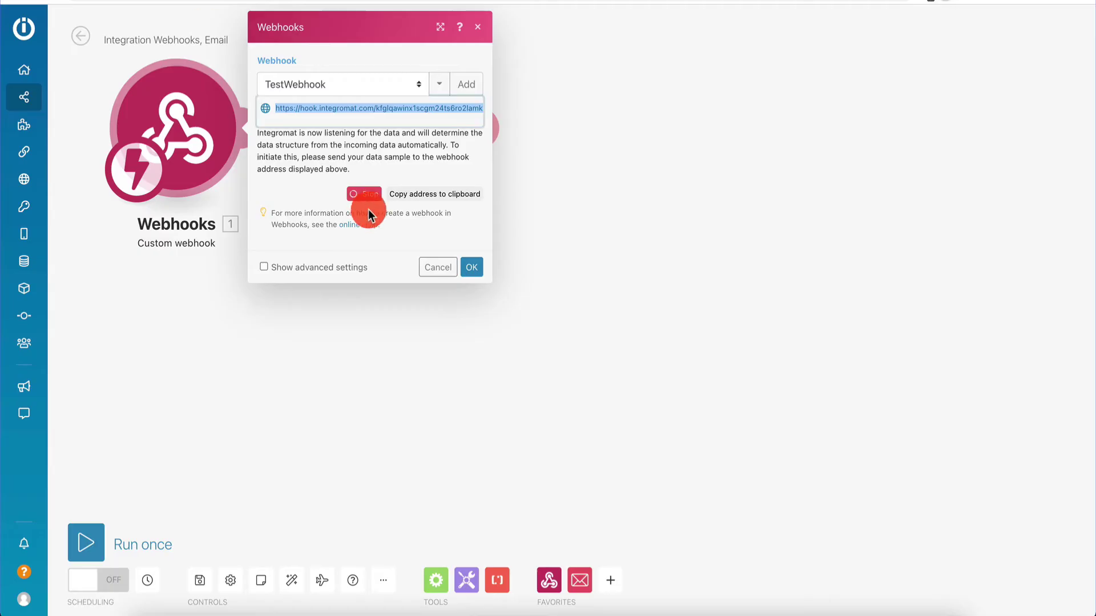
Copy the TestWebhook address and paste it as the GET request's URL in Postman.
{"action": "left_click", "coordinate": [425, 194]}
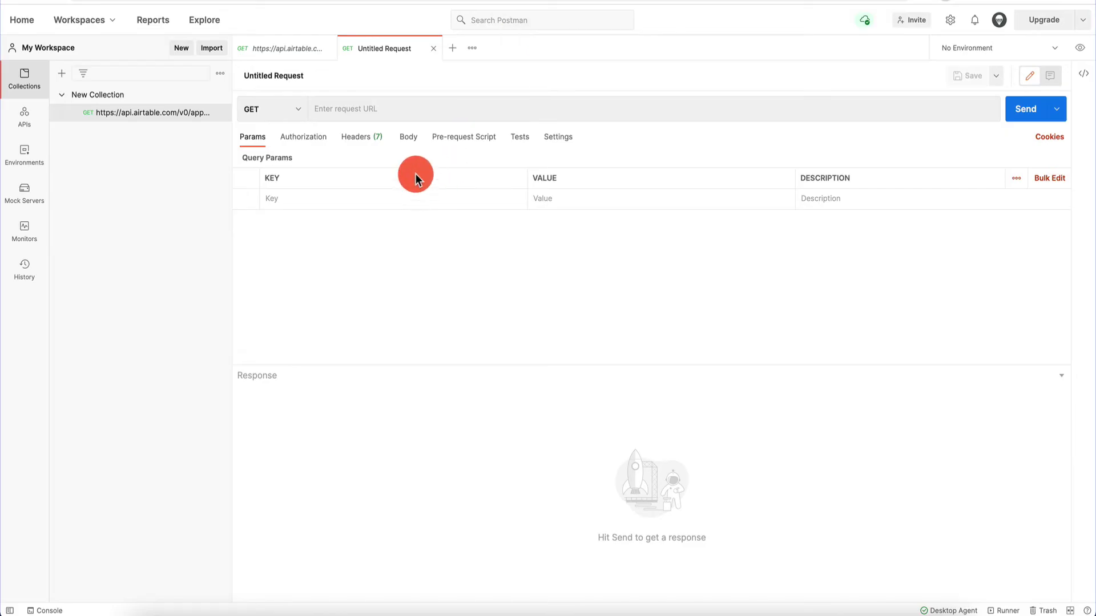
{"action": "left_click", "coordinate": [387, 117]}
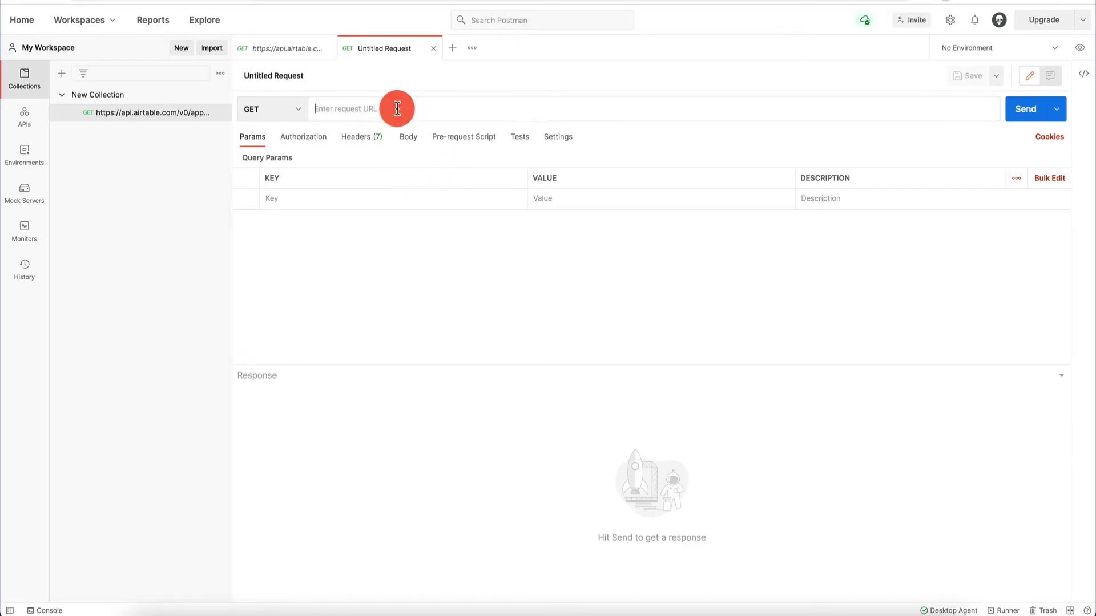
{"action": "key", "text": "ctrl+v"}
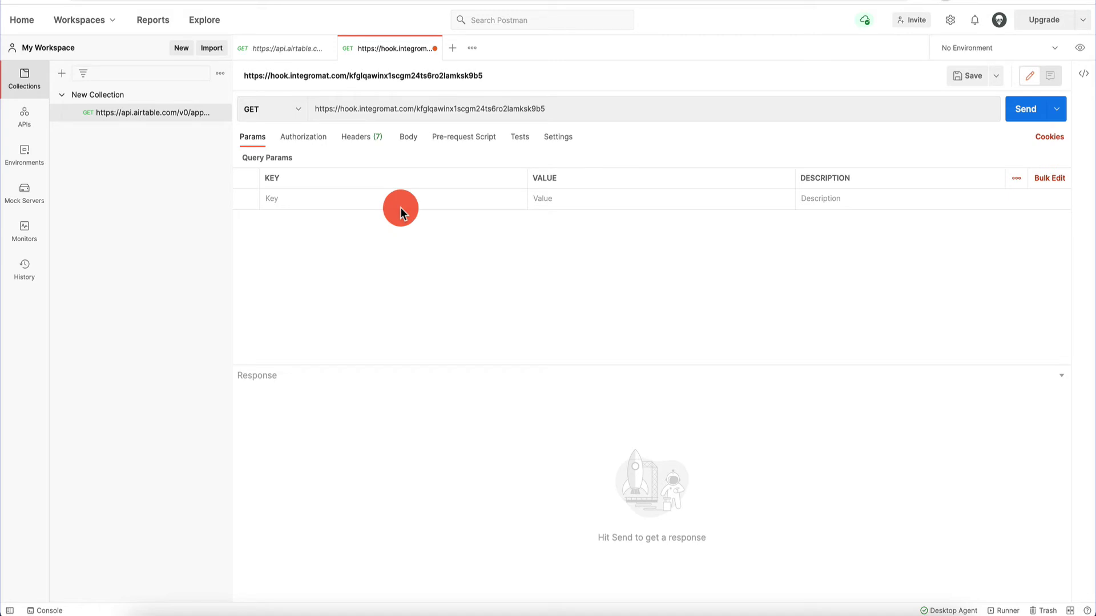
Add the query parameter param1 with the value value1 to the webhook request.
{"action": "left_click", "coordinate": [317, 142]}
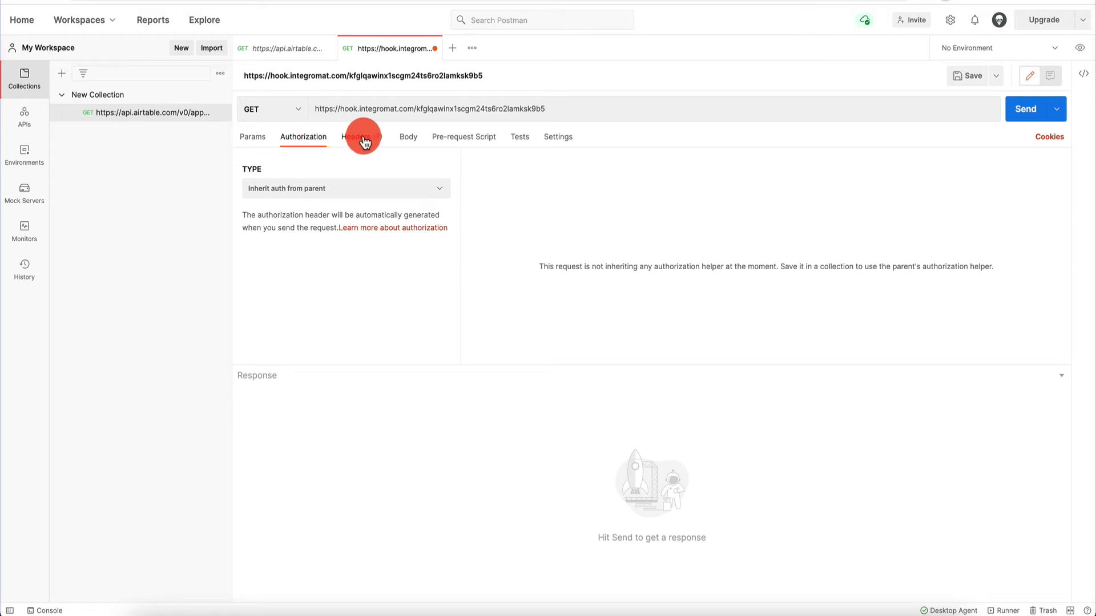
{"action": "left_click", "coordinate": [360, 137]}
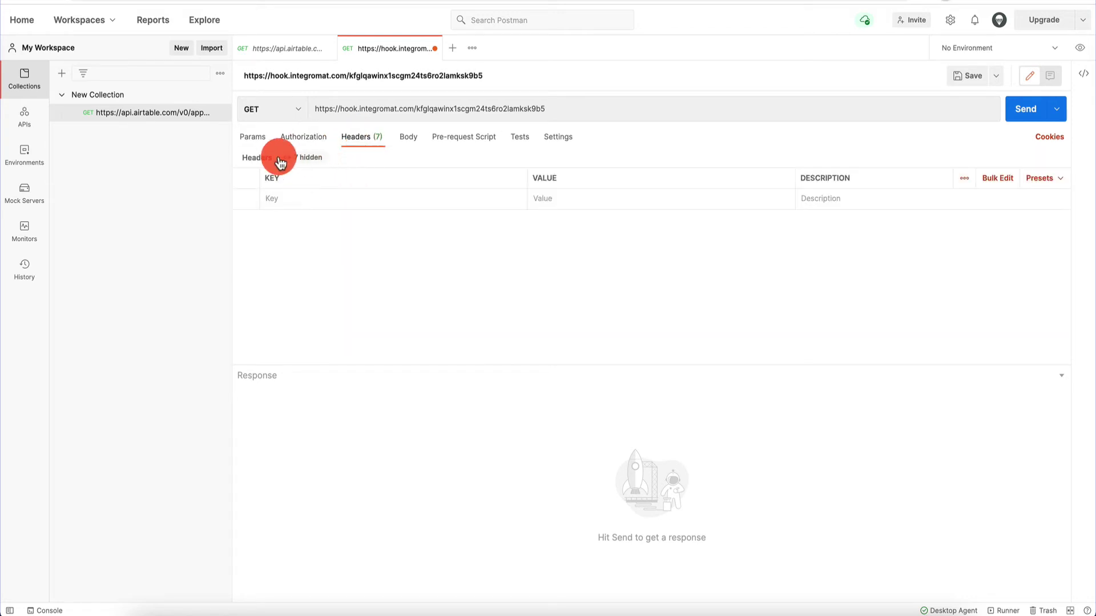
{"action": "left_click", "coordinate": [256, 138]}
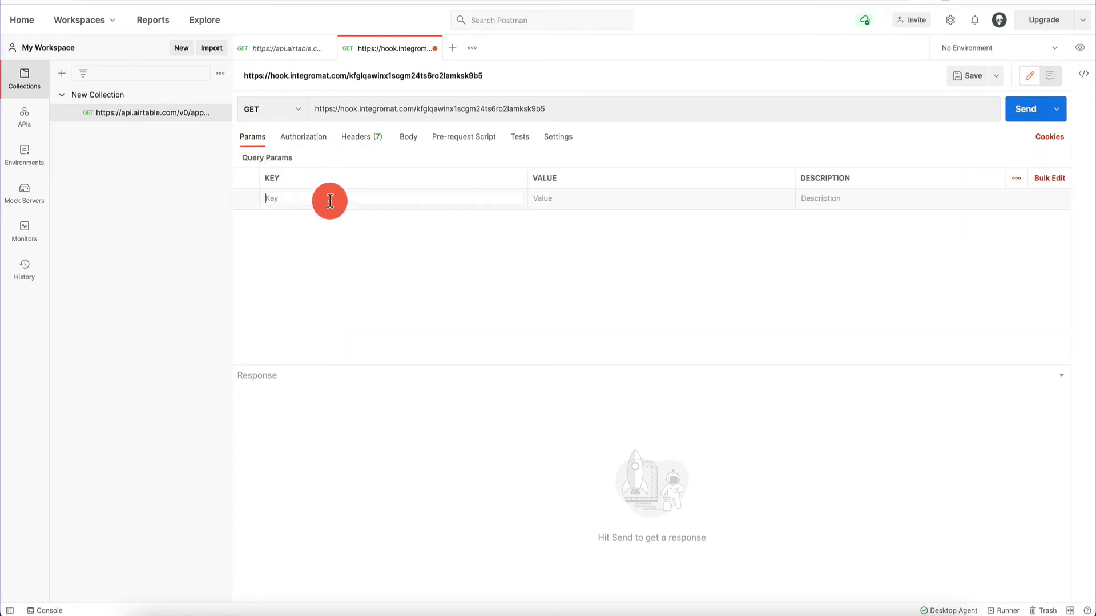
{"action": "left_click", "coordinate": [316, 199]}
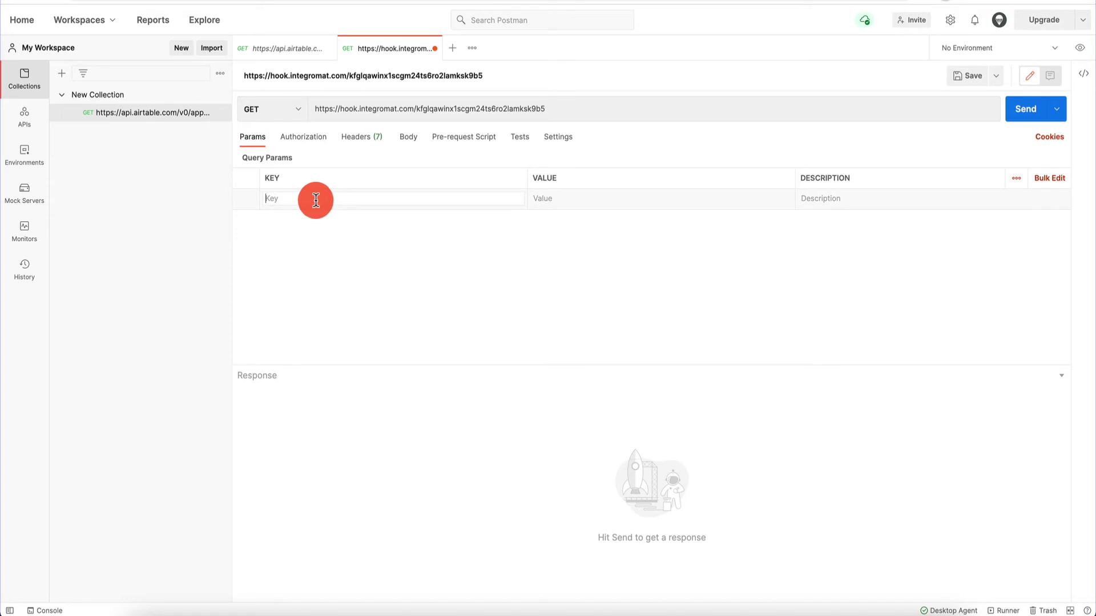
{"action": "type", "text": "param1"}
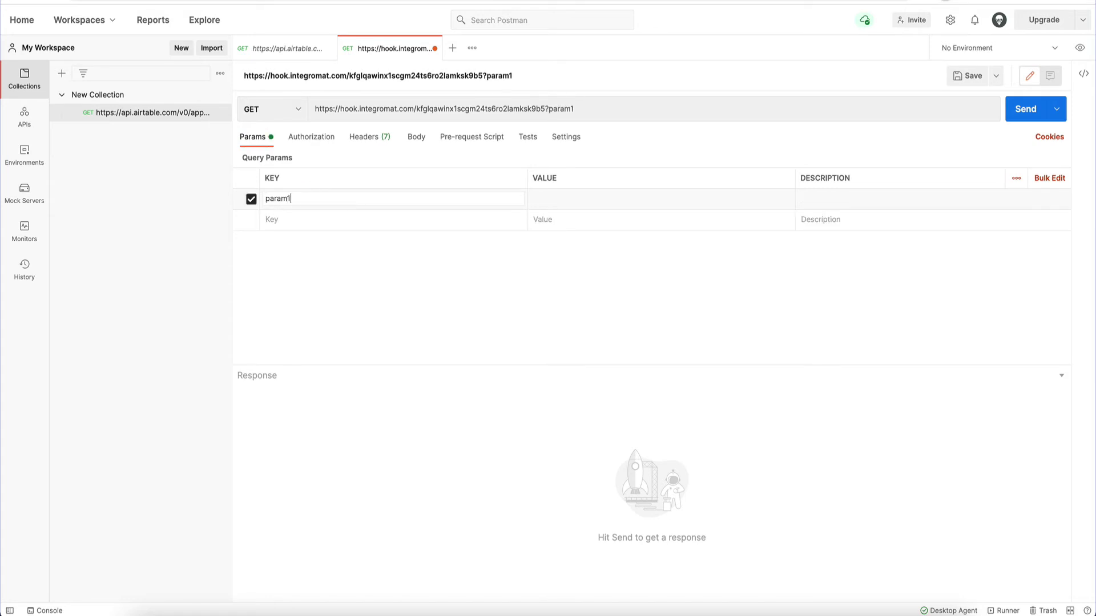
{"action": "left_click", "coordinate": [562, 201]}
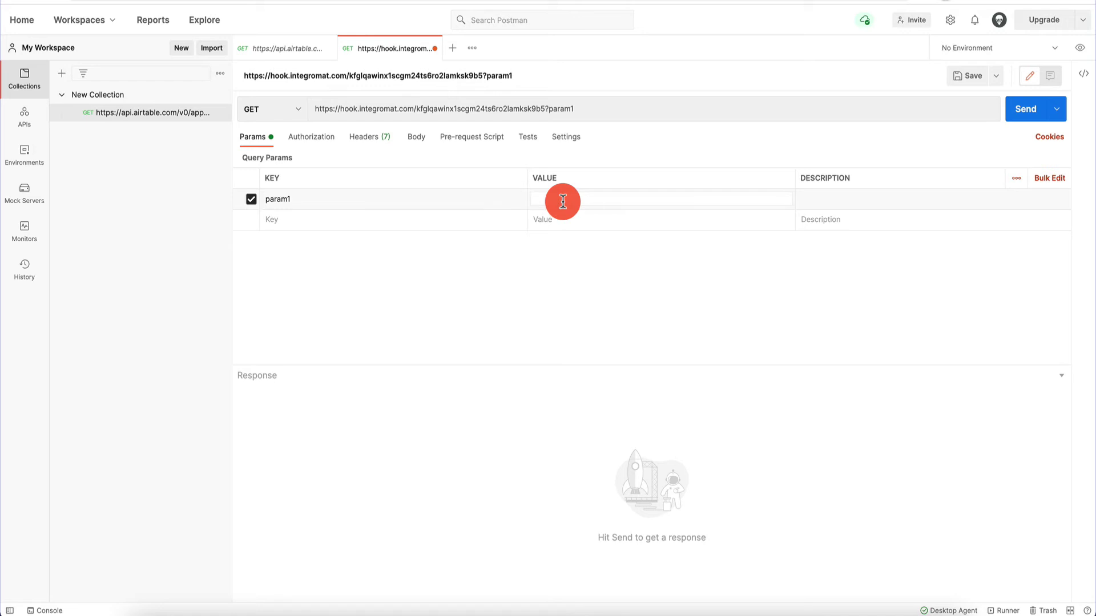
{"action": "type", "text": "value1"}
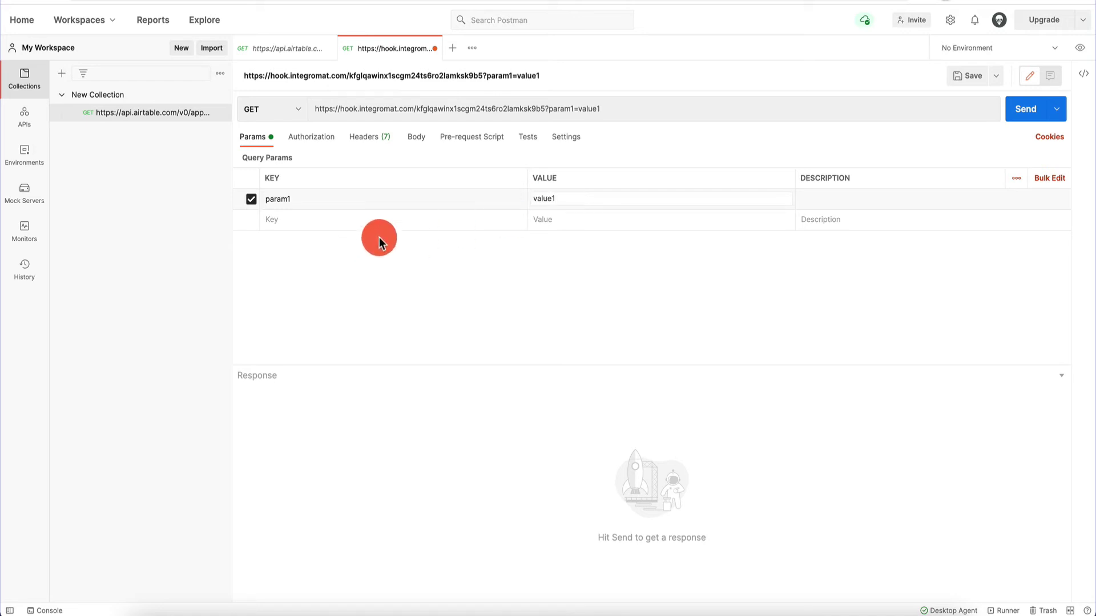
Add a second query parameter, param2, with the value value2.
{"action": "left_click", "coordinate": [275, 220]}
{"action": "type", "text": "p"}
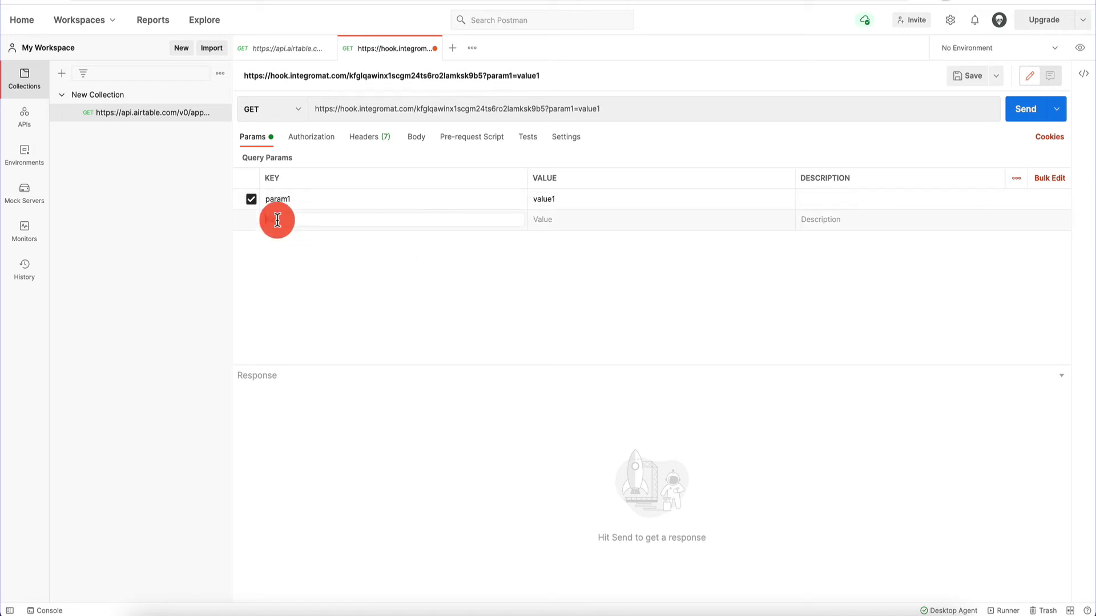
{"action": "type", "text": "aram2"}
{"action": "left_click", "coordinate": [599, 219]}
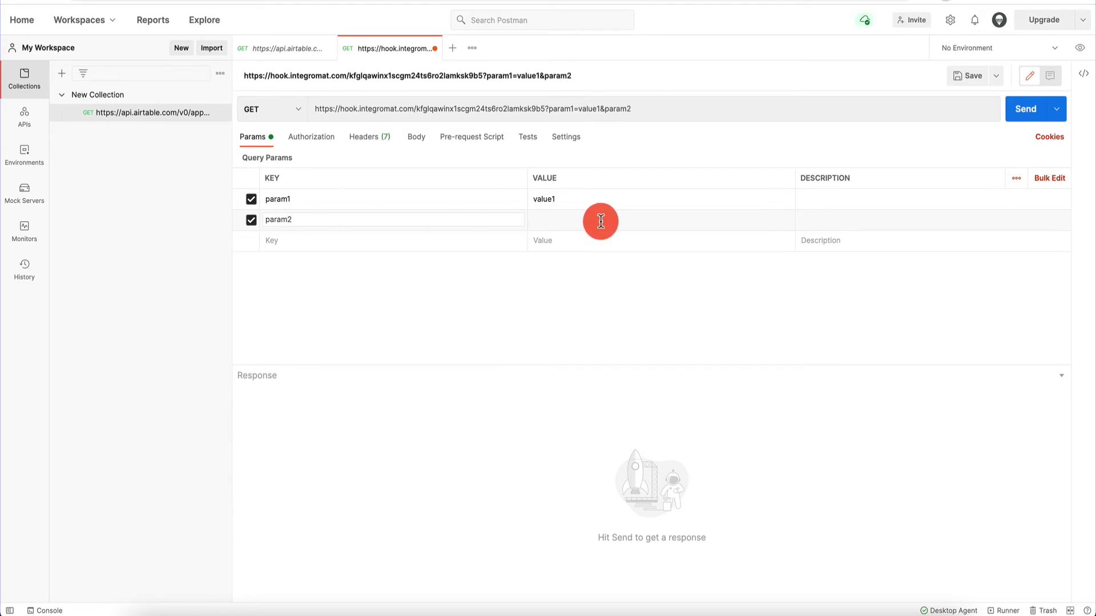
{"action": "type", "text": "value2"}
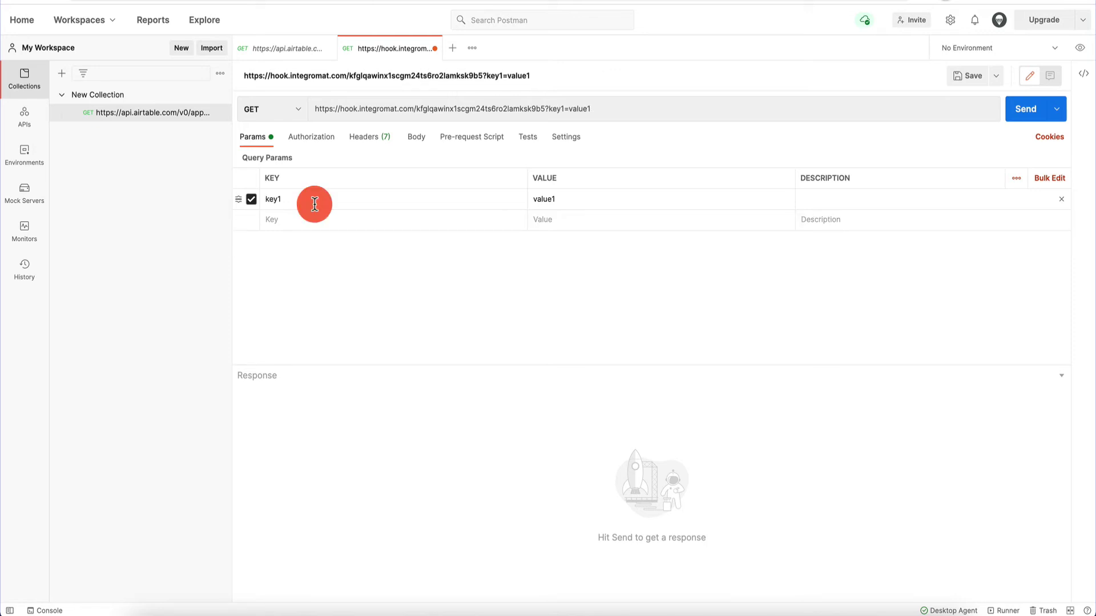
Add the query parameter key2 with the value value2 below key1 and send the request to the webhook.
{"action": "left_click", "coordinate": [302, 218]}
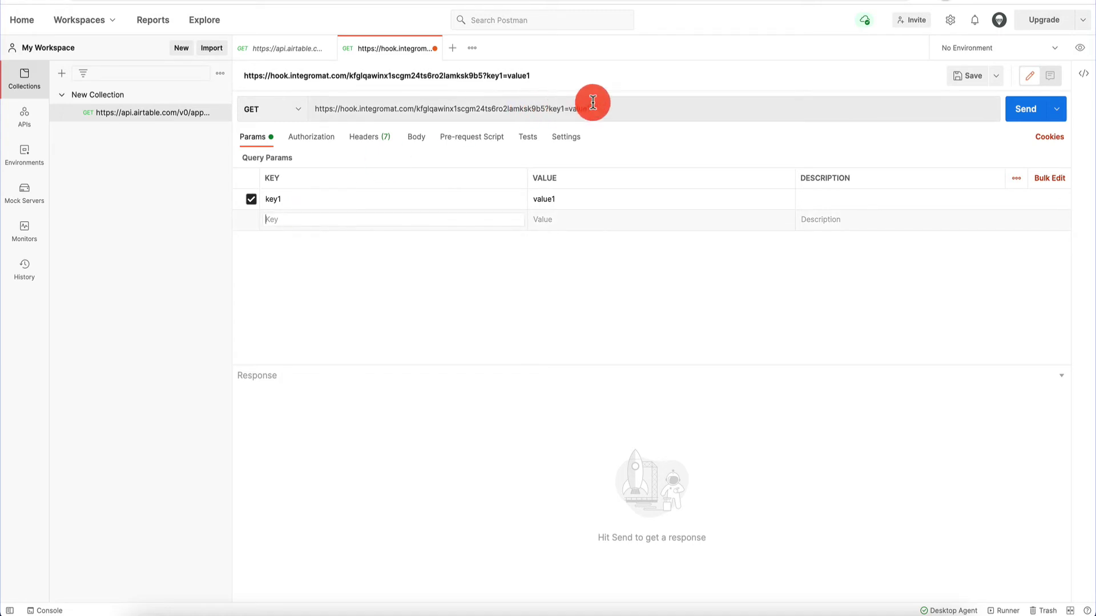
{"action": "left_click", "coordinate": [294, 206]}
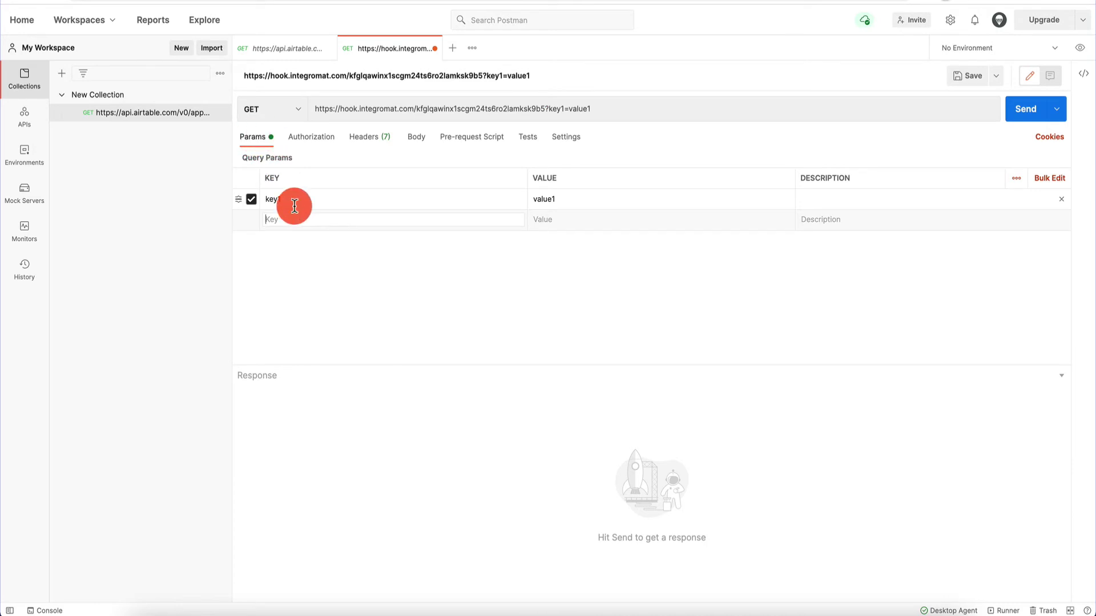
{"action": "type", "text": "key2"}
{"action": "left_click", "coordinate": [558, 225]}
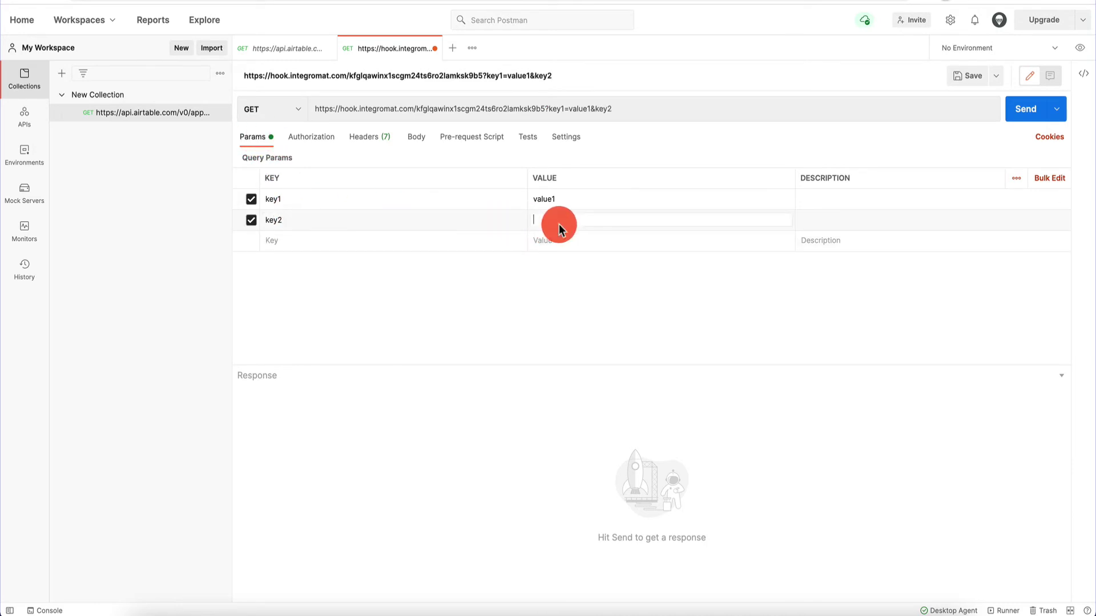
{"action": "type", "text": "value2"}
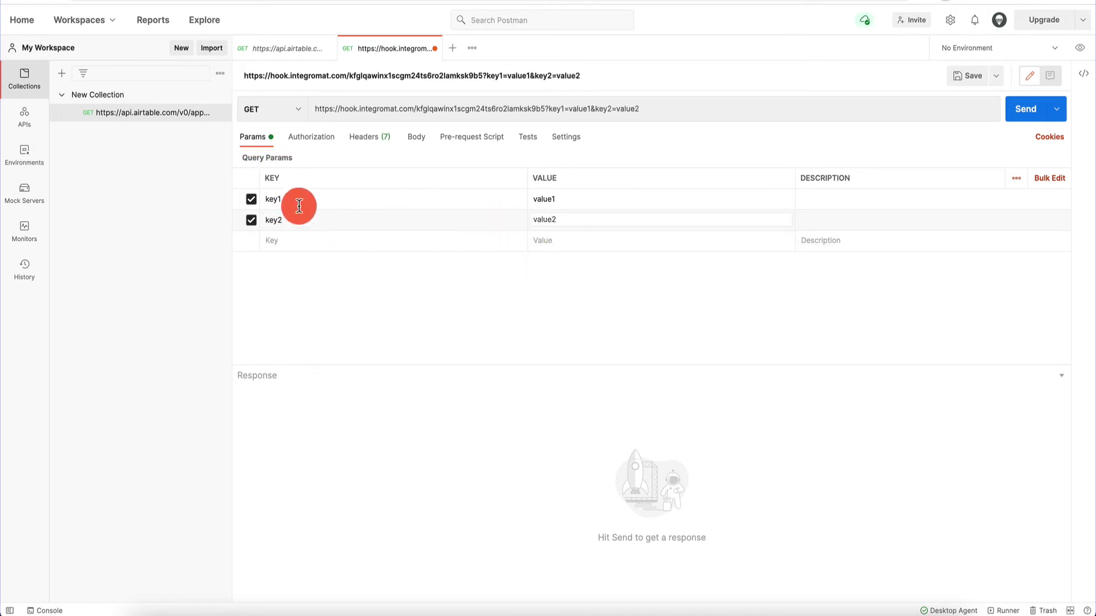
{"action": "left_click", "coordinate": [345, 318]}
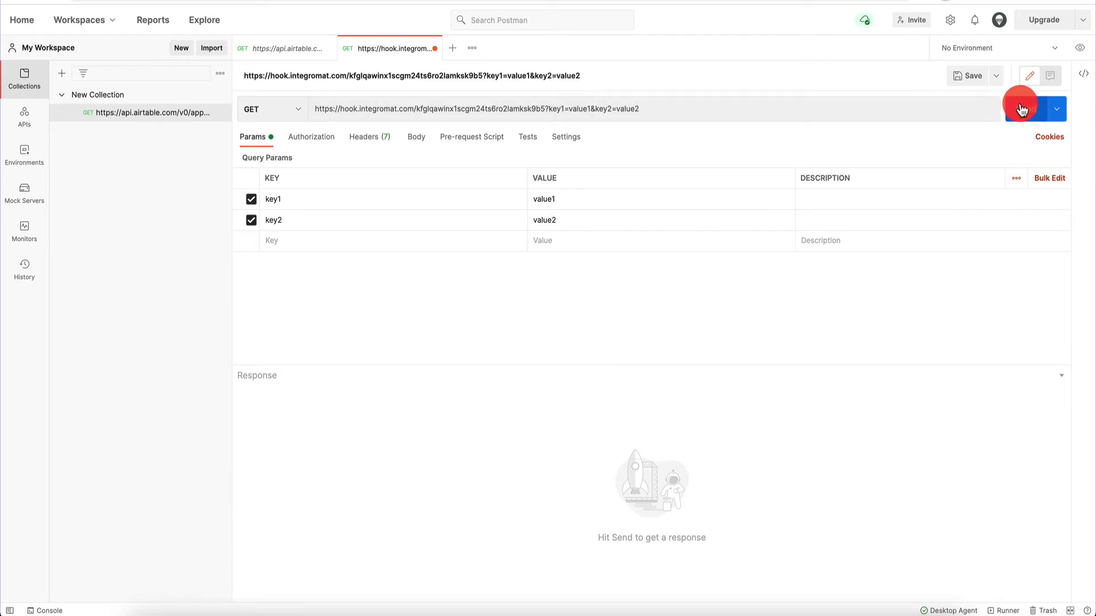
{"action": "left_click", "coordinate": [1019, 109]}
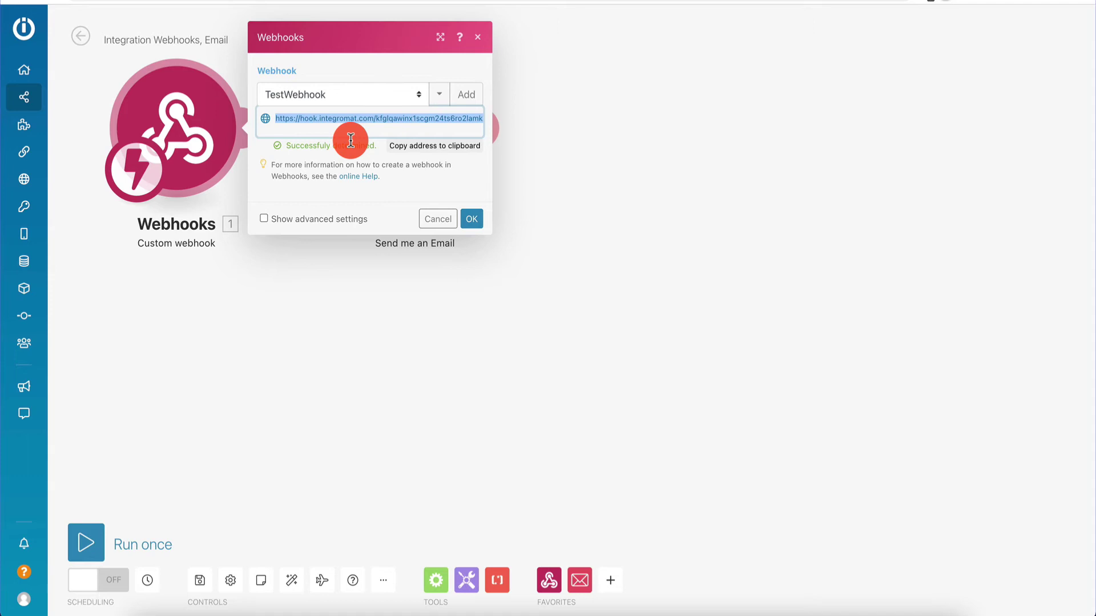
Confirm the Webhooks module's settings in Integromat and set the Email module's subject to "Hey" followed by the recipient's first name.
{"action": "left_click", "coordinate": [470, 220]}
{"action": "left_click", "coordinate": [434, 110]}
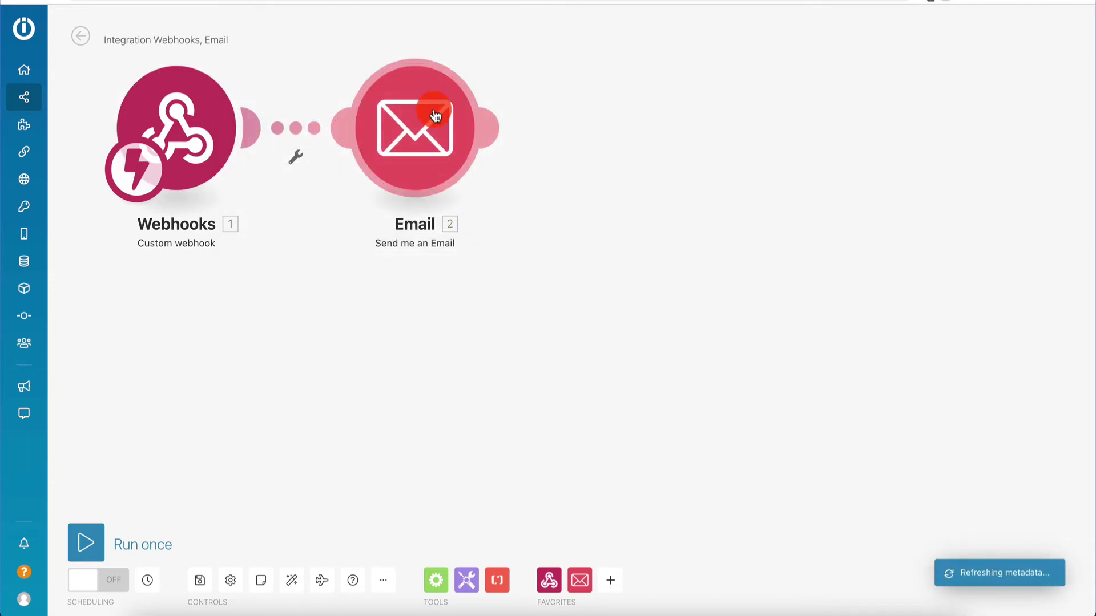
{"action": "left_click", "coordinate": [570, 97]}
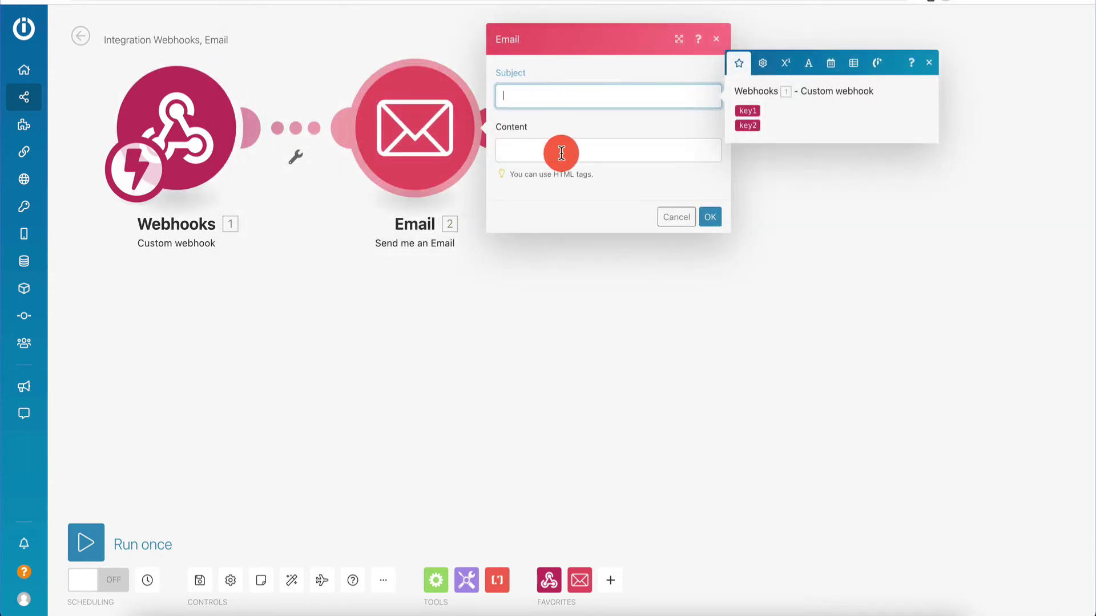
{"action": "left_click", "coordinate": [561, 153]}
{"action": "left_click", "coordinate": [589, 91]}
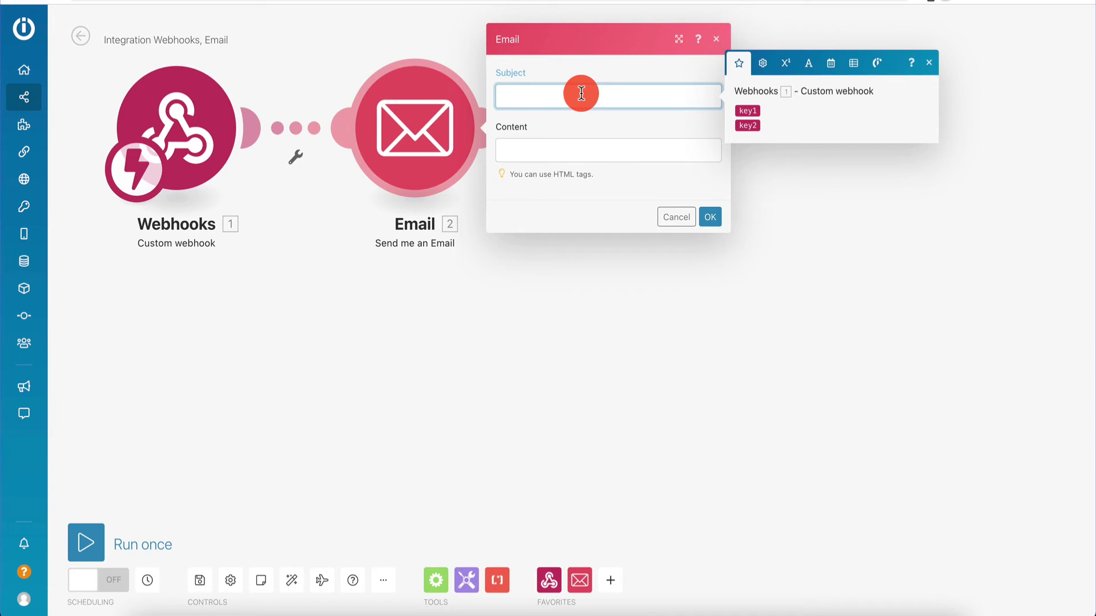
{"action": "type", "text": "Hey"}
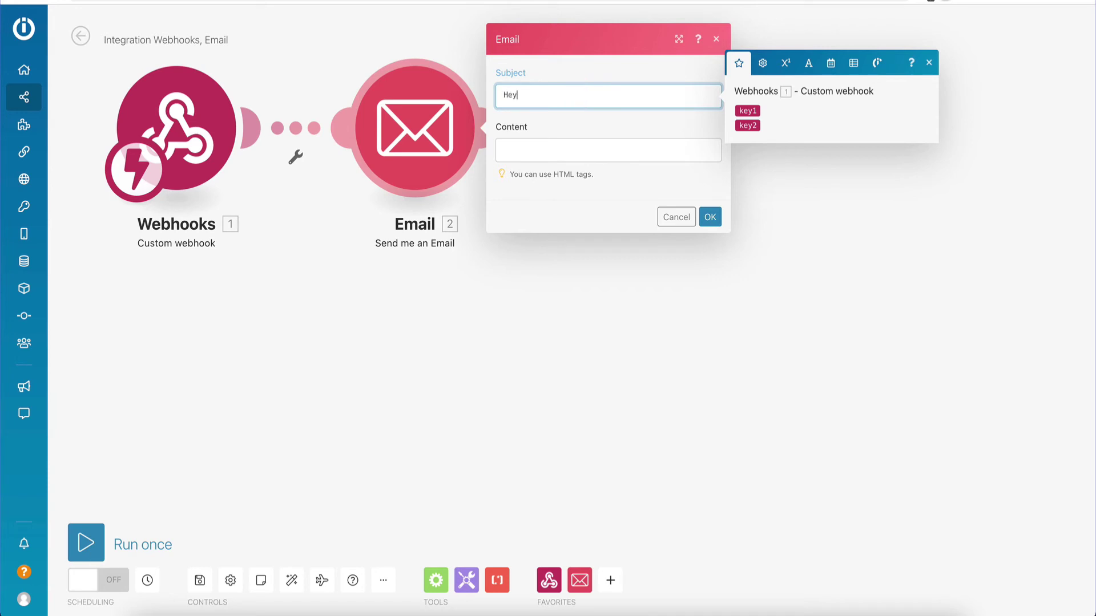
{"action": "type", "text": ", Jame"}
{"action": "key", "text": "BackSpace"}
{"action": "key", "text": "BackSpace"}
{"action": "key", "text": "BackSpace"}
{"action": "key", "text": "BackSpace"}
{"action": "key", "text": "BackSpace"}
{"action": "key", "text": "BackSpace"}
{"action": "type", "text": "James."}
Set the email content to "Hey, I received" the webhook's key1 value "and" its key2 value, and save the Email module.
{"action": "left_click", "coordinate": [570, 152]}
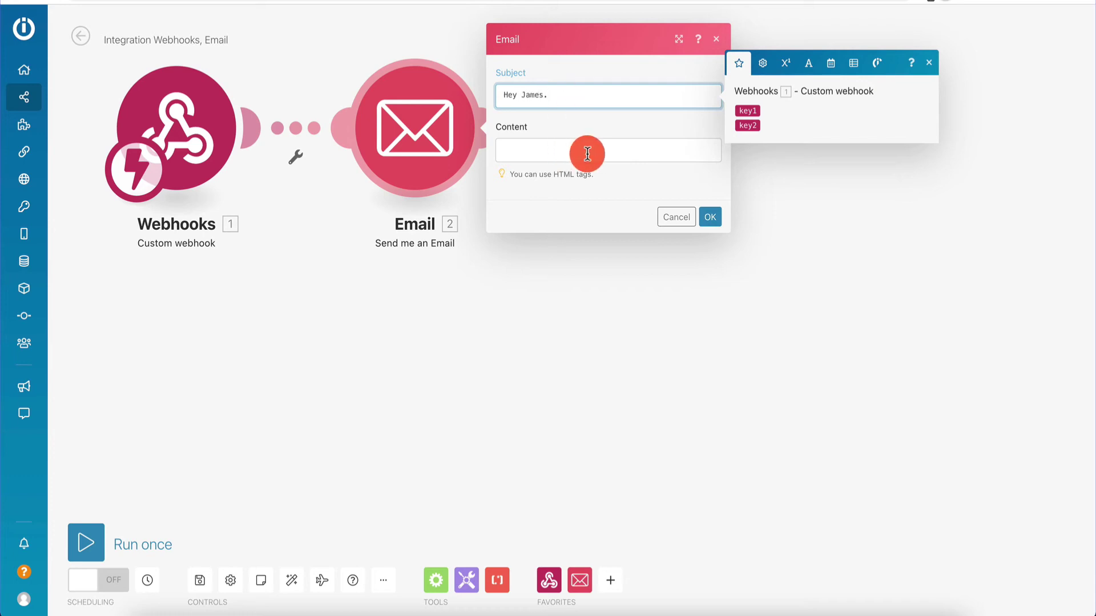
{"action": "type", "text": "Hey"}
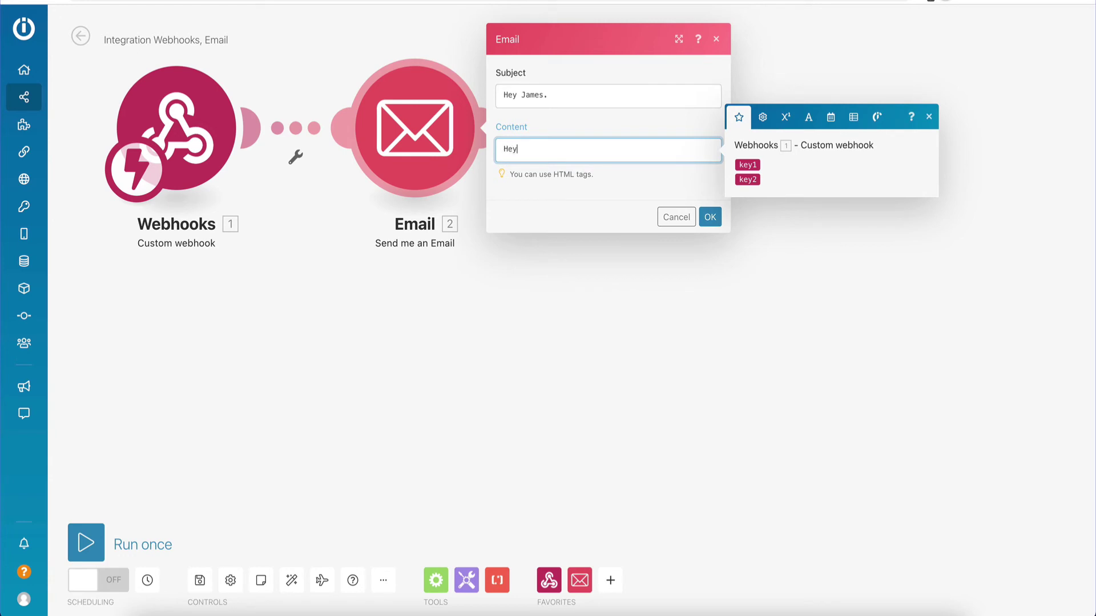
{"action": "type", "text": ", I received"}
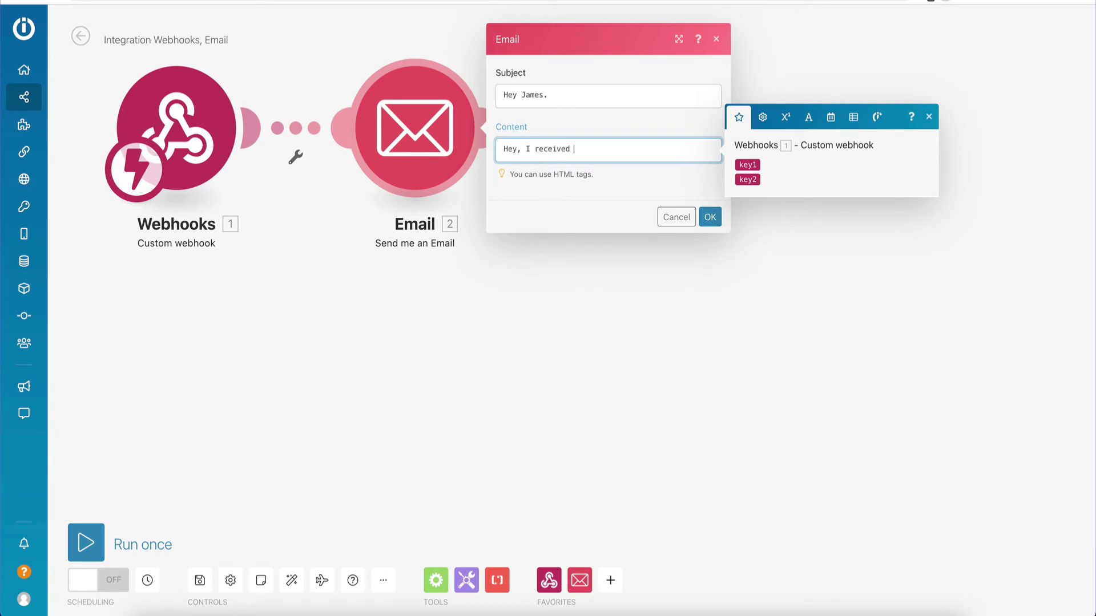
{"action": "left_click", "coordinate": [752, 165]}
{"action": "type", "text": "and"}
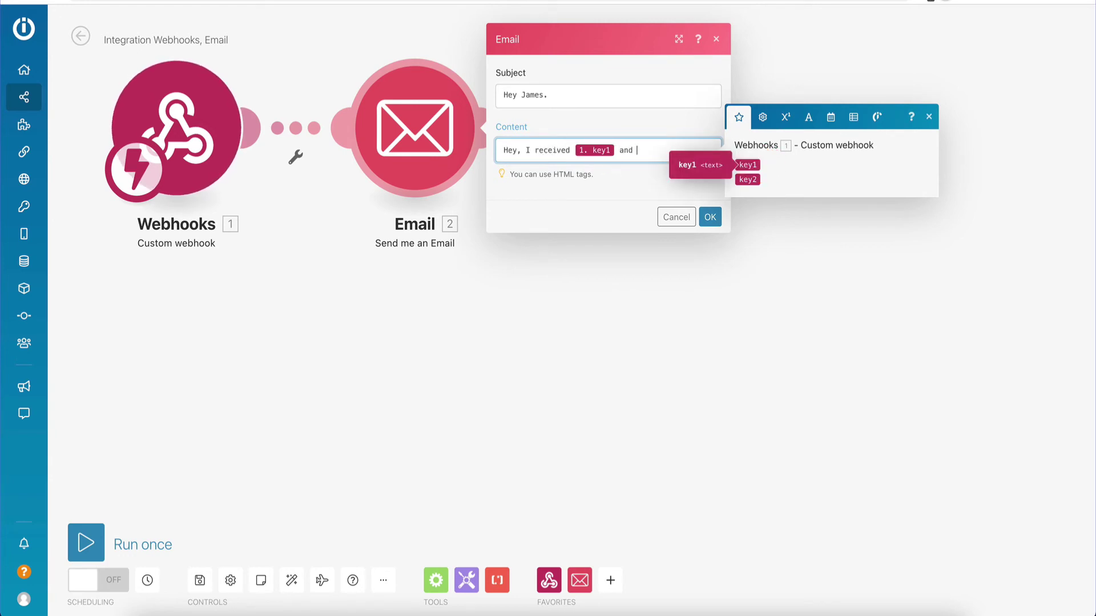
{"action": "left_click", "coordinate": [753, 180]}
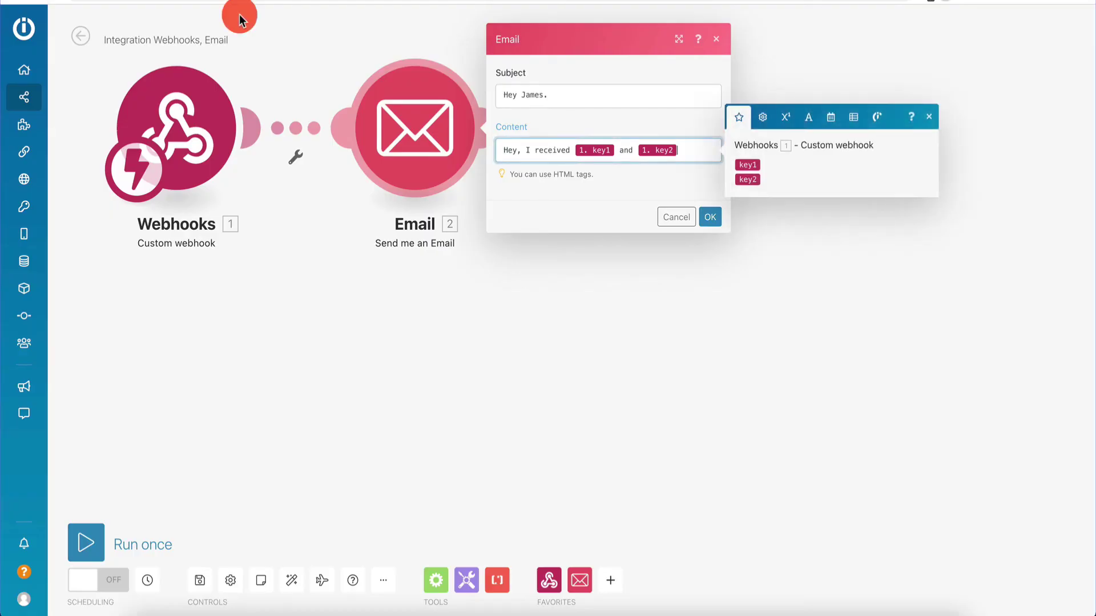
{"action": "left_click", "coordinate": [706, 218]}
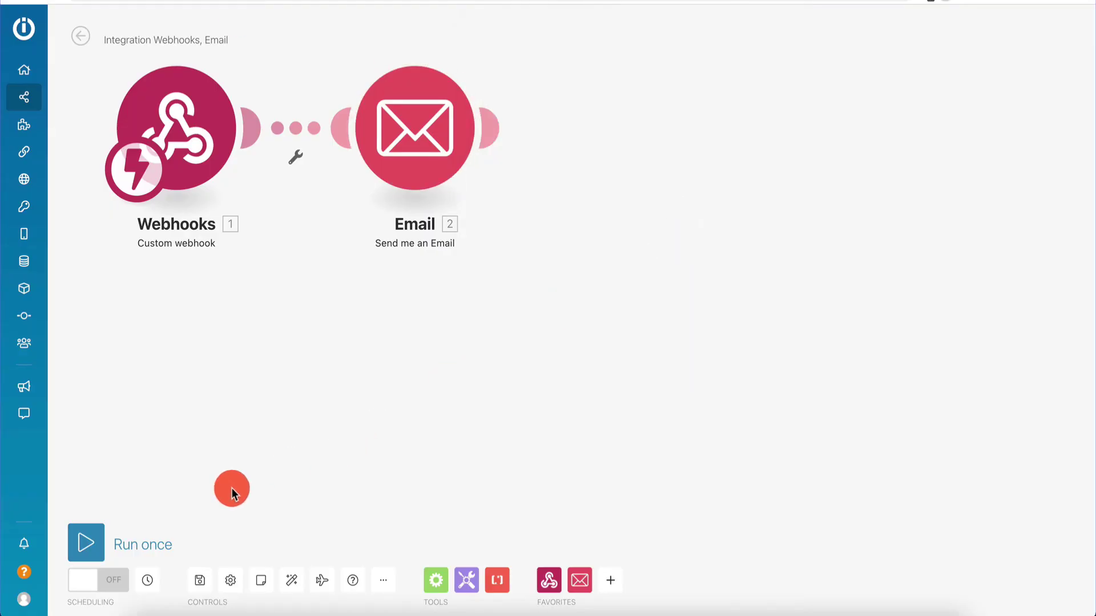
Run the scenario once and resend the webhook request with key1 and key2 from Postman.
{"action": "left_click", "coordinate": [88, 541]}
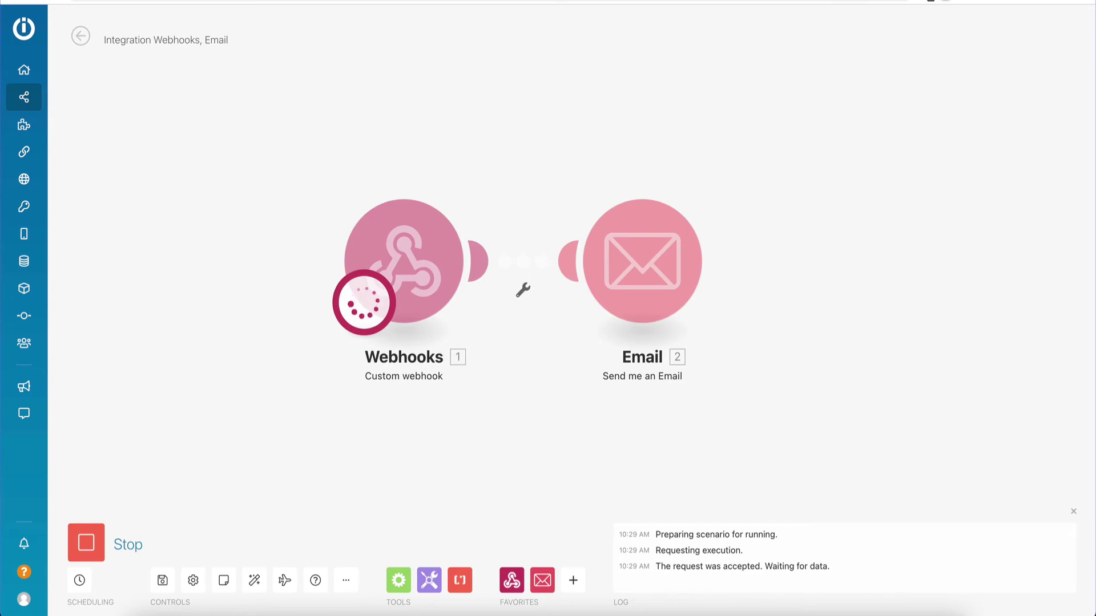
{"action": "left_click", "coordinate": [656, 1]}
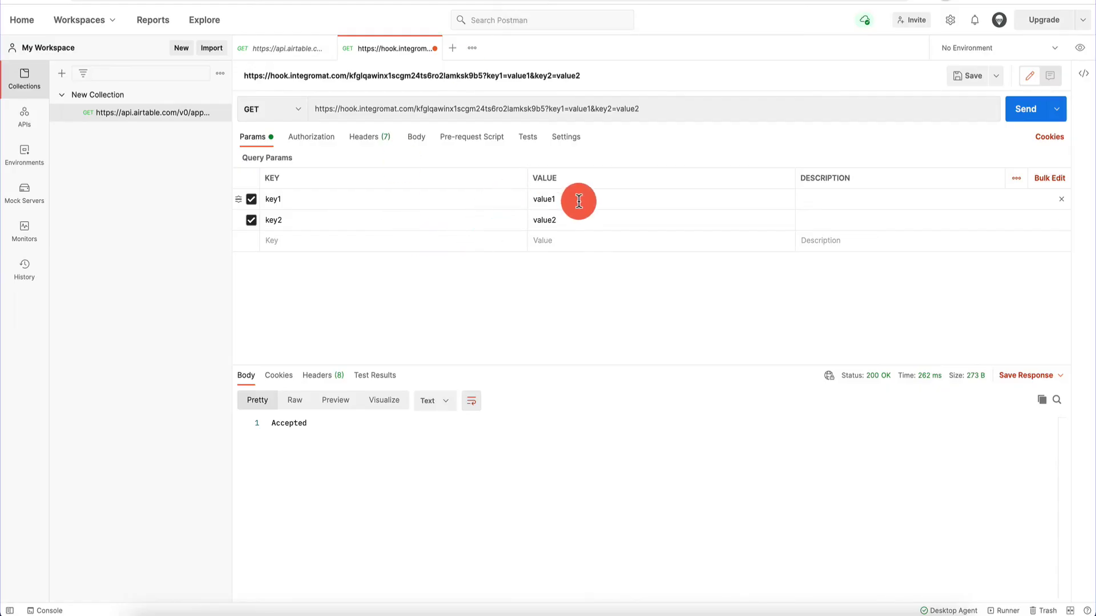
{"action": "left_click", "coordinate": [1025, 114]}
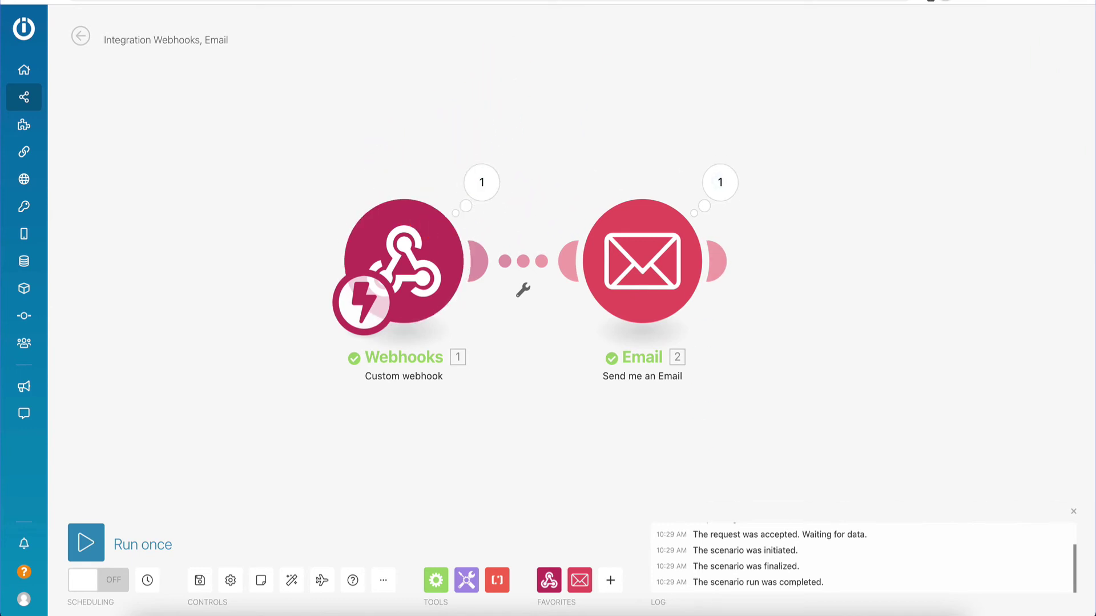
Inspect the run's Webhooks output bundle and the Email module's input bundle in Integromat.
{"action": "left_click", "coordinate": [481, 182]}
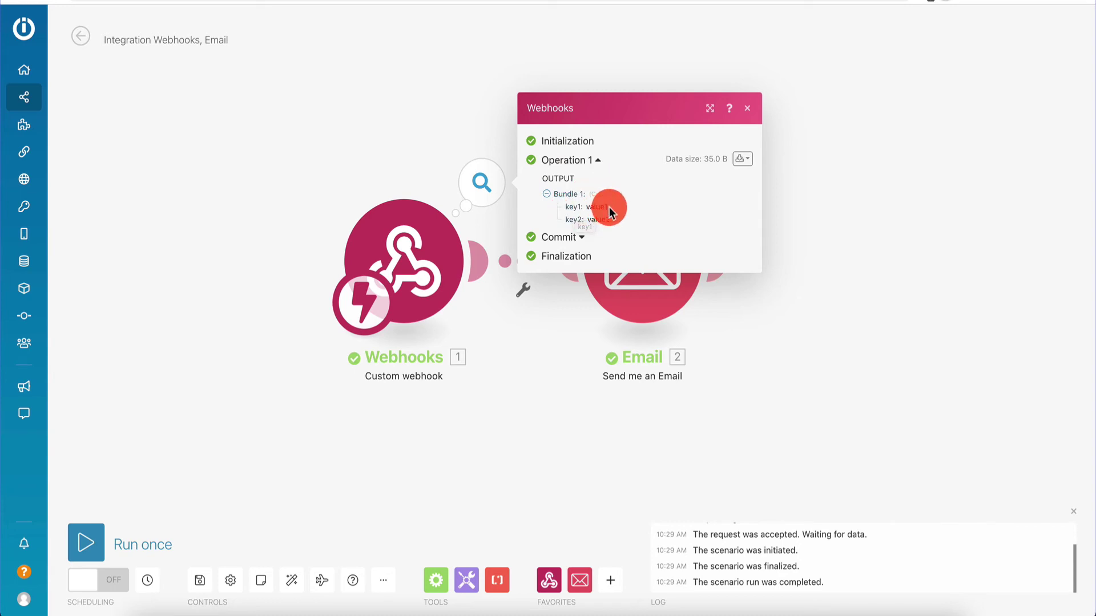
{"action": "left_click", "coordinate": [748, 107]}
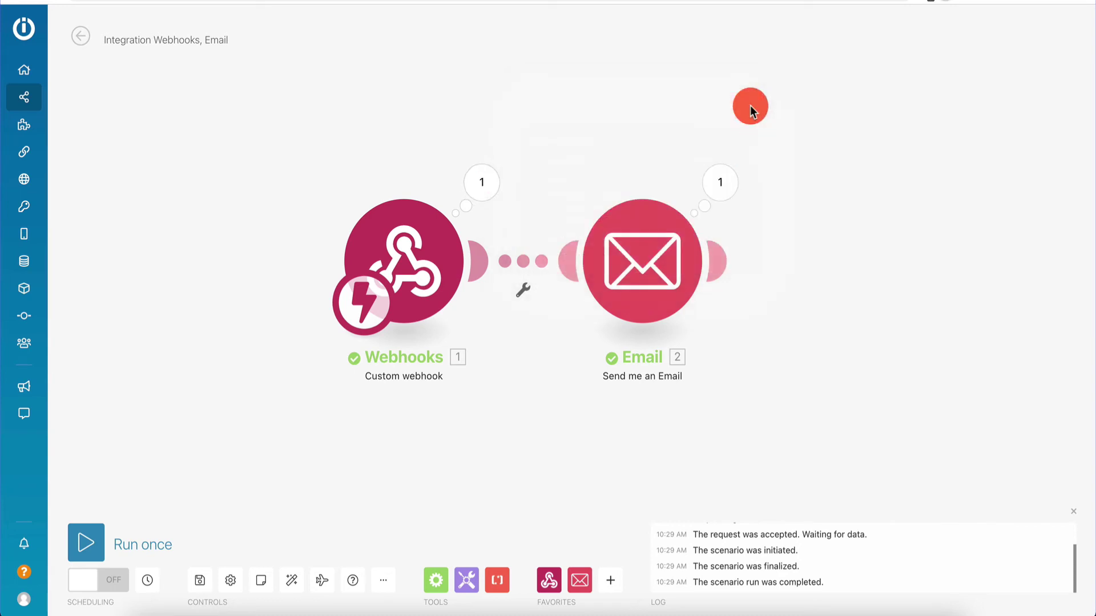
{"action": "left_click", "coordinate": [721, 185]}
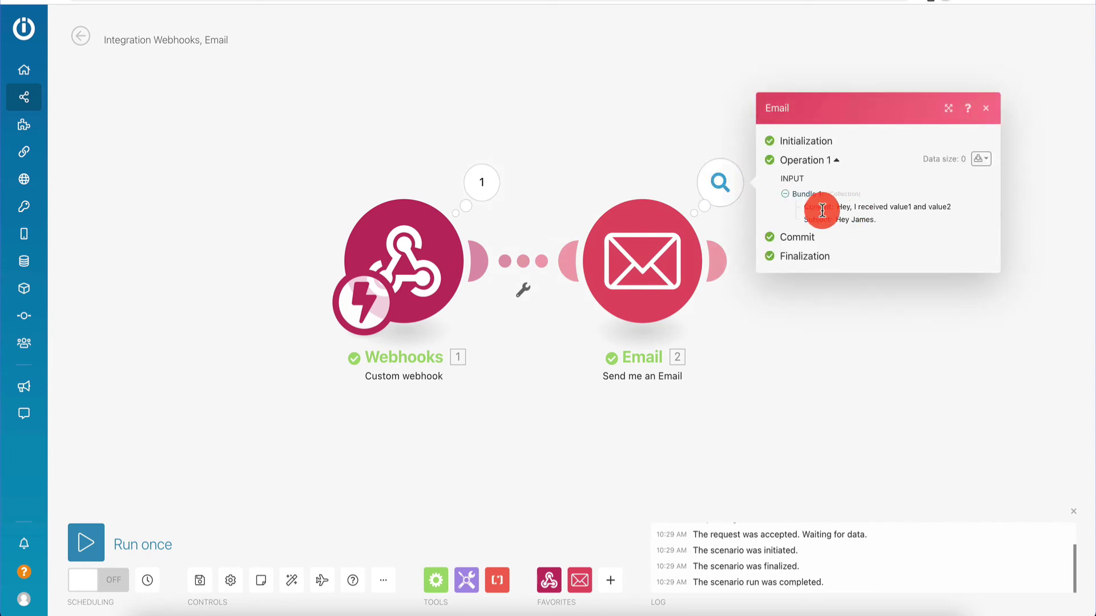
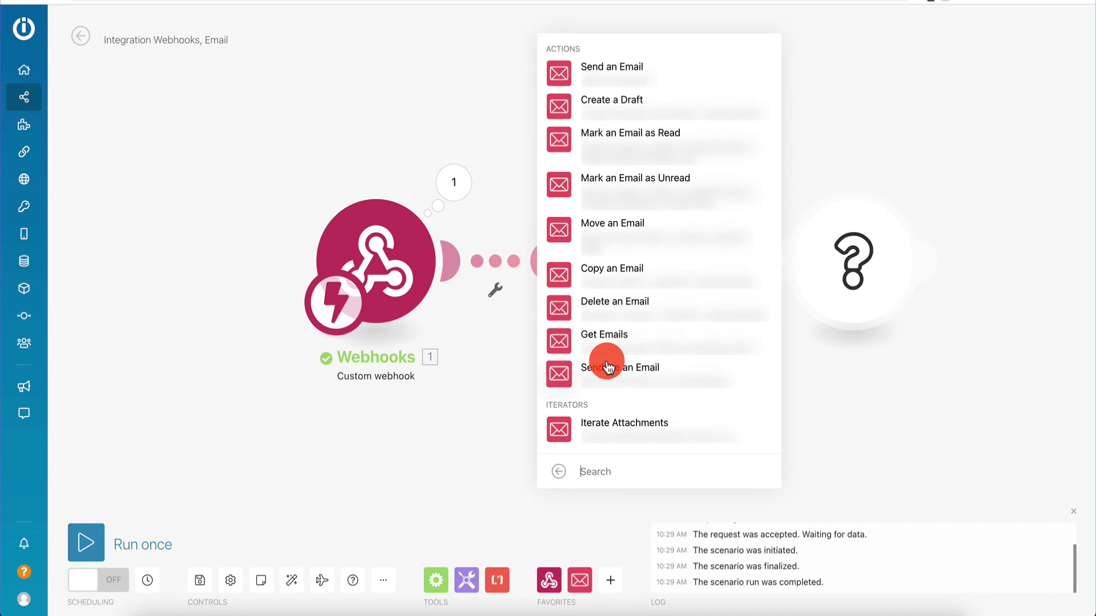
Discard the added empty module and browse the list of apps available as modules.
{"action": "left_click", "coordinate": [904, 109]}
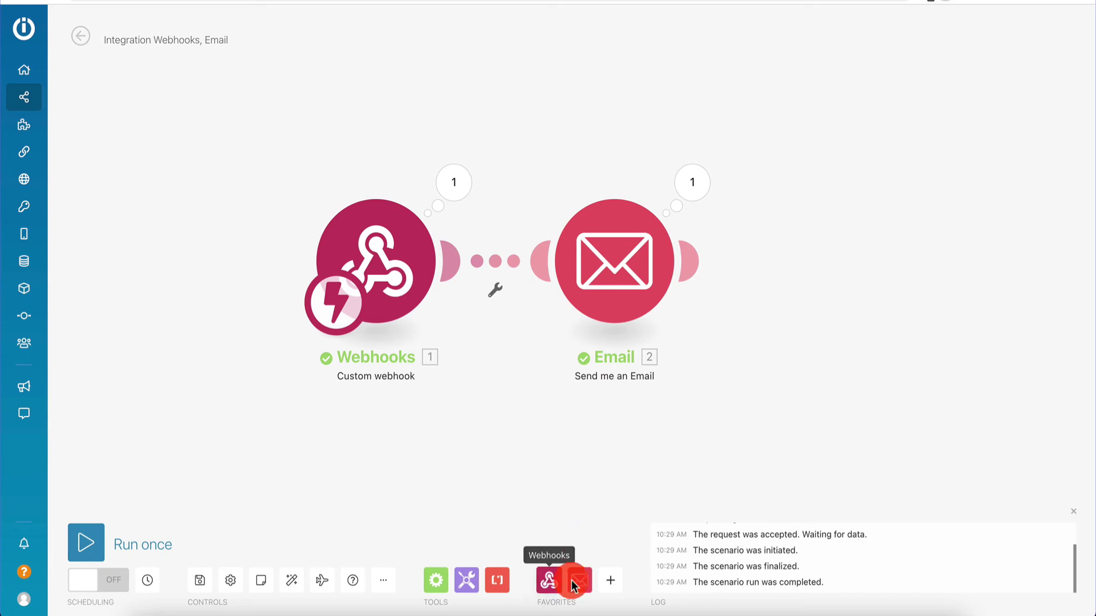
{"action": "left_click", "coordinate": [611, 582]}
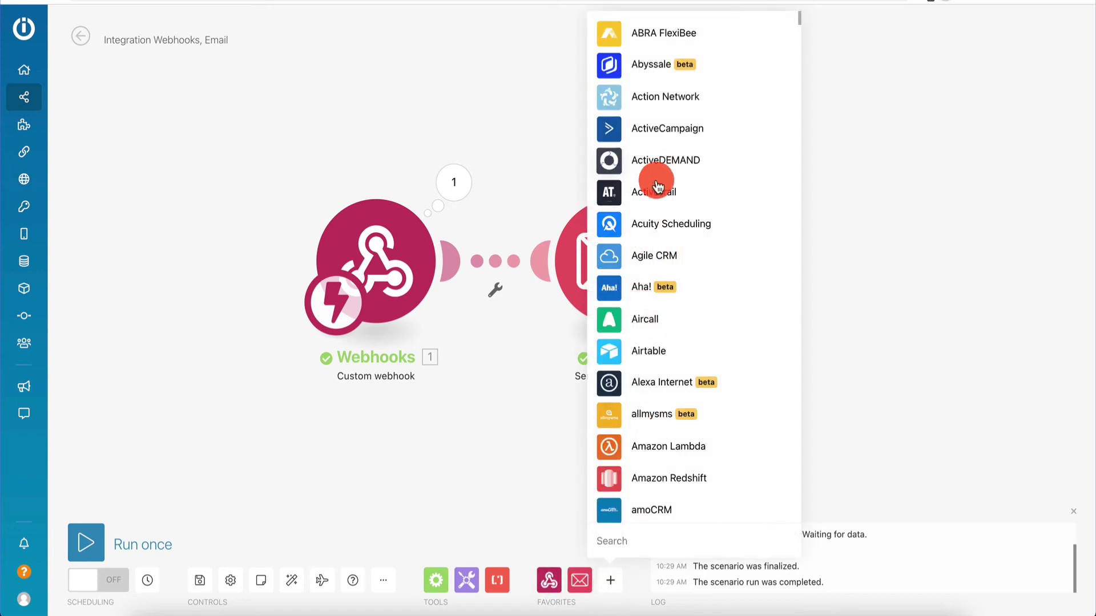
{"action": "scroll", "coordinate": [662, 353], "scroll_direction": "down", "scroll_amount": 15}
{"action": "scroll", "coordinate": [661, 359], "scroll_direction": "down", "scroll_amount": 20}
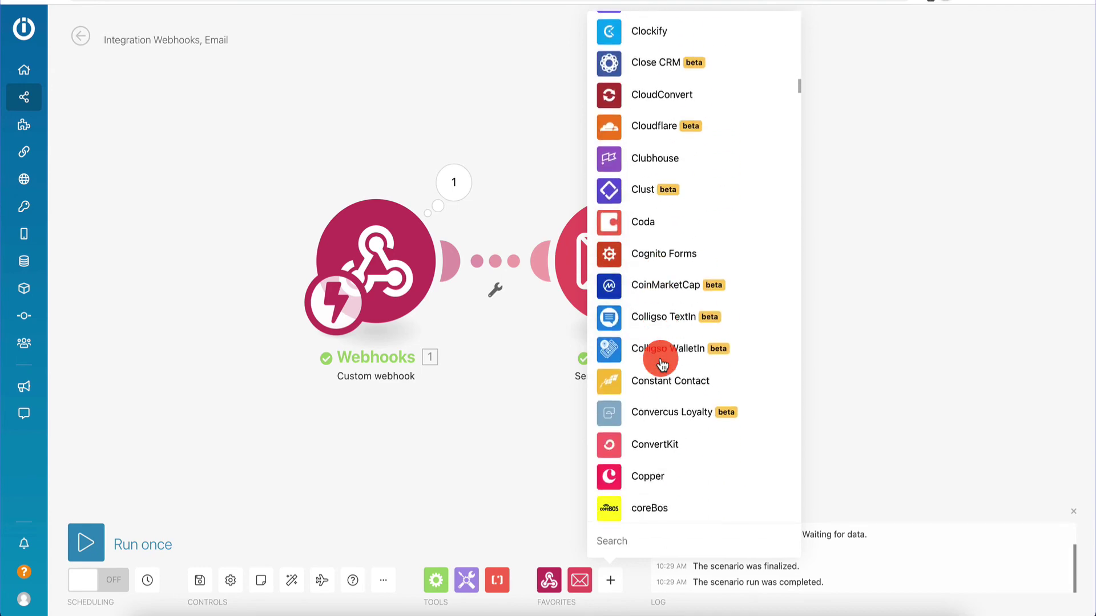
{"action": "scroll", "coordinate": [660, 359], "scroll_direction": "down", "scroll_amount": 18}
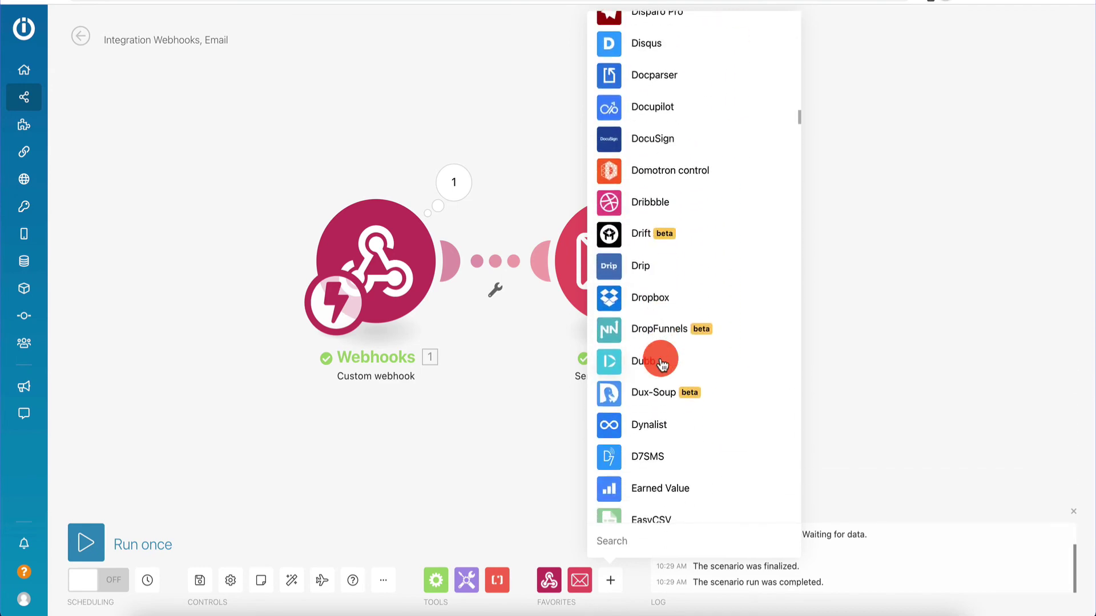
{"action": "left_click", "coordinate": [415, 35]}
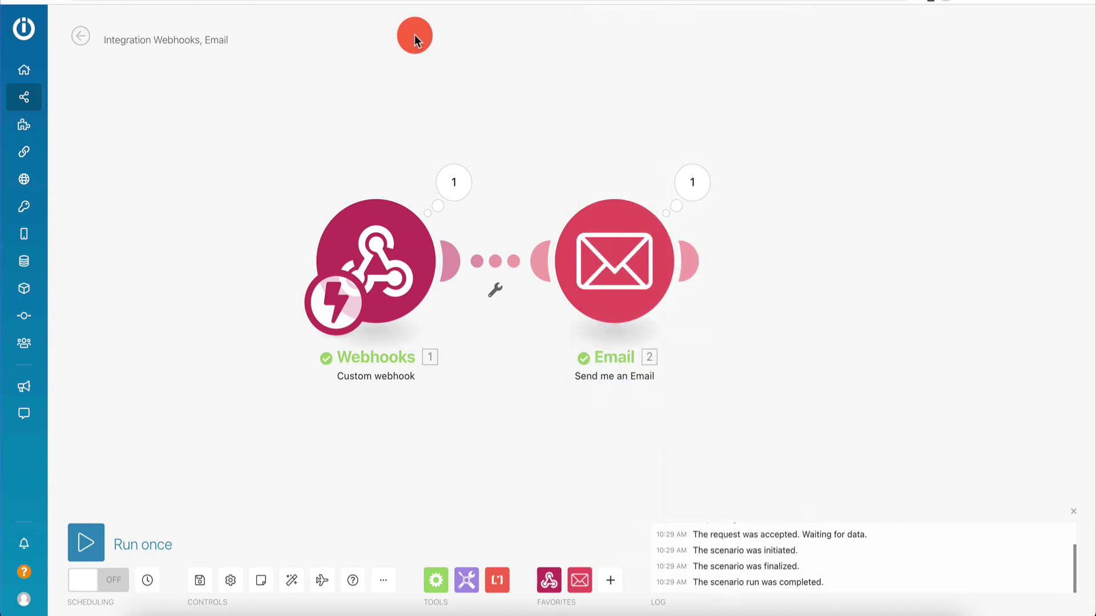
Schedule the Webhooks trigger to run the scenario every day at 8:30 AM.
{"action": "left_click", "coordinate": [384, 246]}
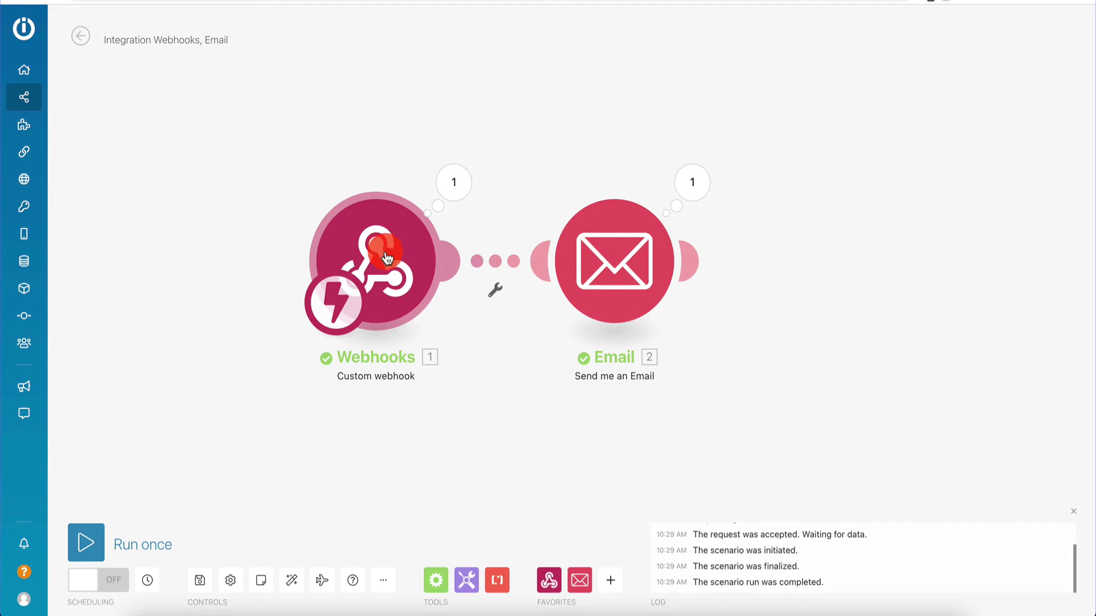
{"action": "left_click", "coordinate": [334, 304]}
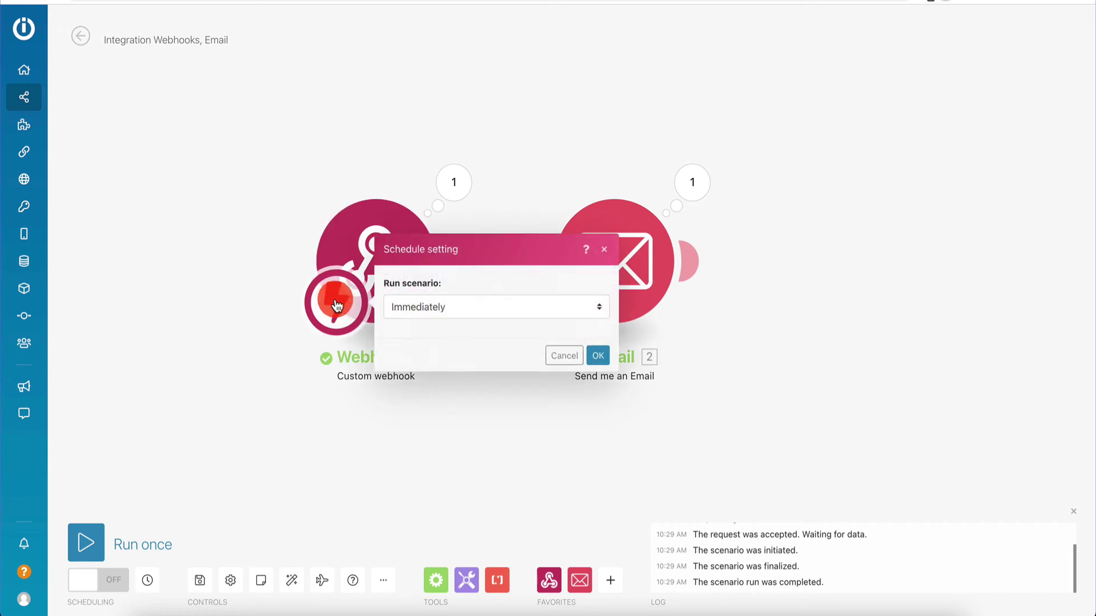
{"action": "left_click", "coordinate": [439, 307]}
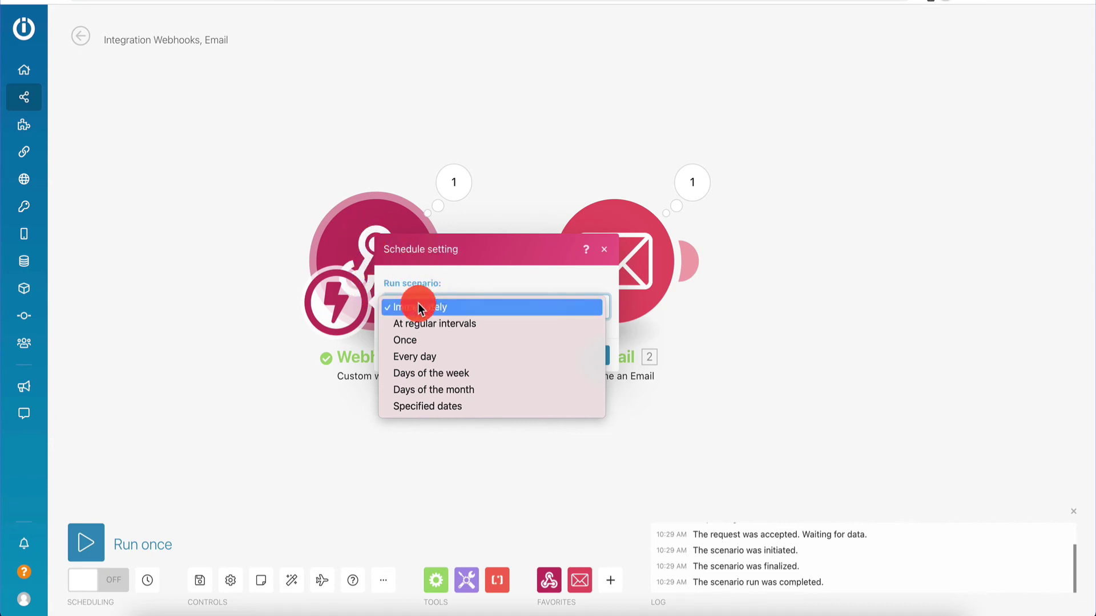
{"action": "left_click", "coordinate": [432, 365]}
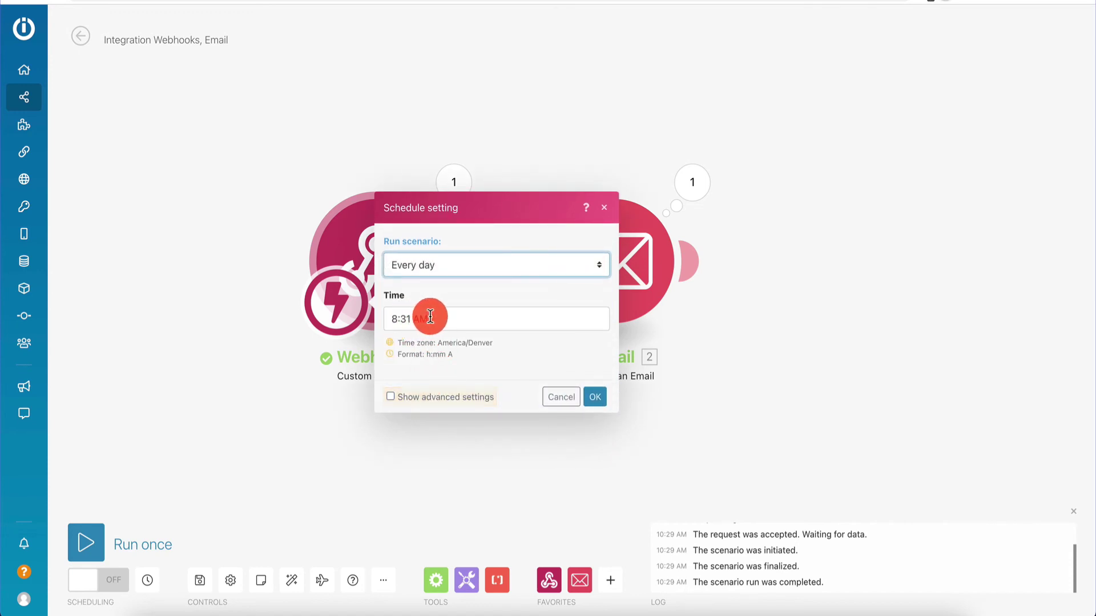
{"action": "left_click", "coordinate": [411, 319]}
{"action": "type", "text": "8:30"}
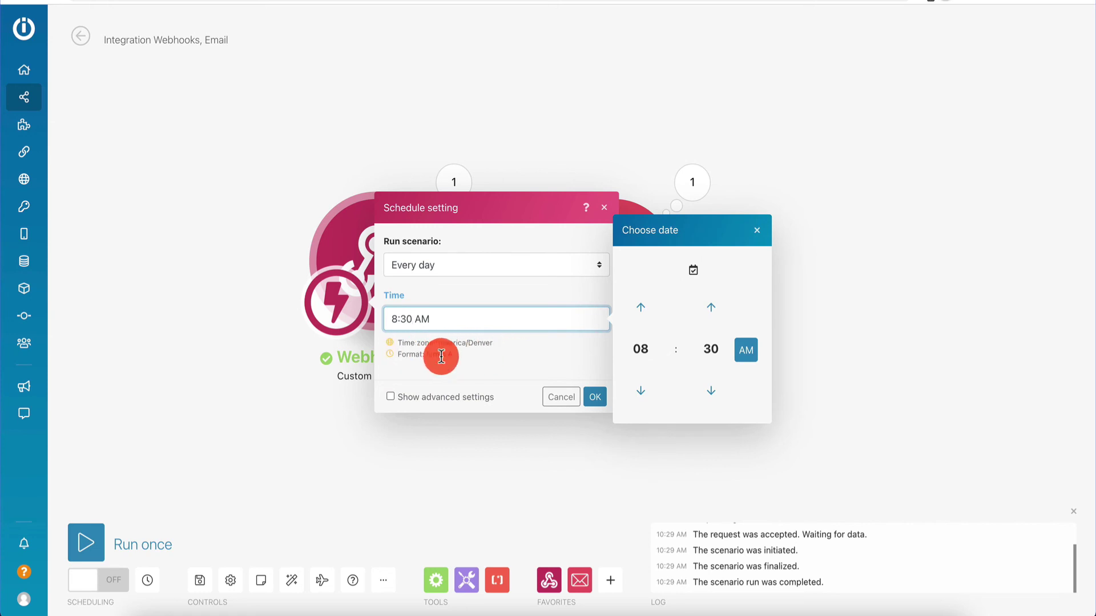
{"action": "left_click", "coordinate": [597, 399]}
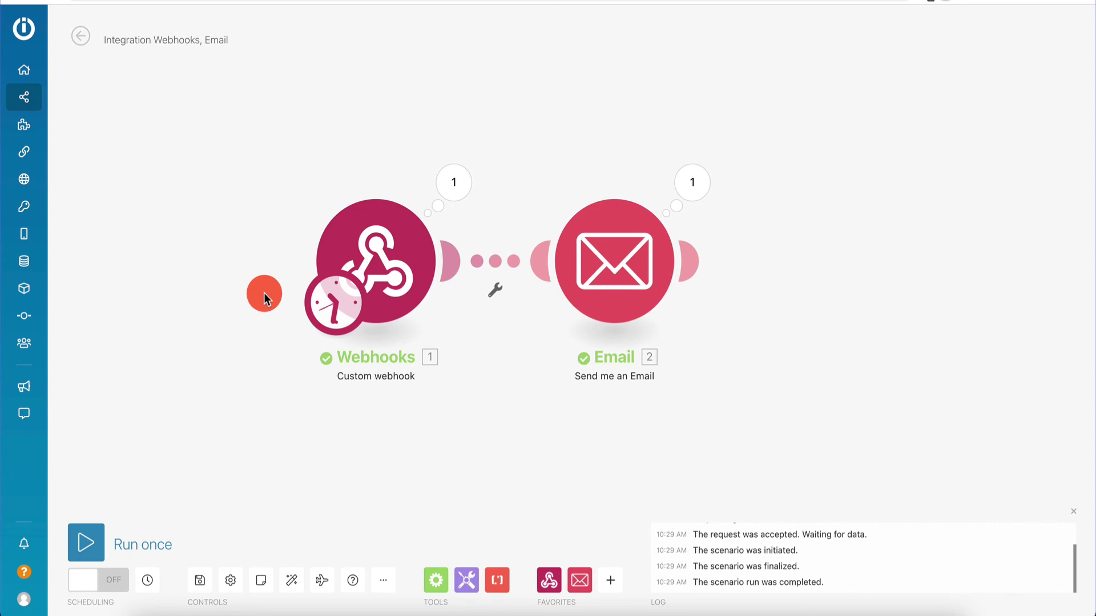
Check the Webhooks module's settings without changing them and set its schedule back to run immediately.
{"action": "left_click", "coordinate": [376, 259]}
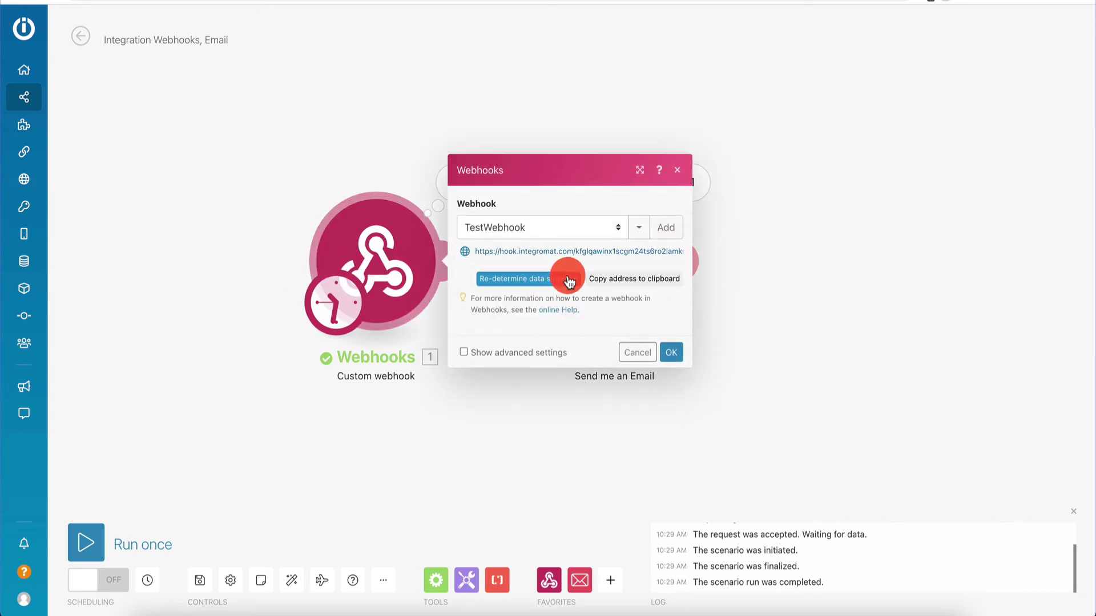
{"action": "left_click", "coordinate": [637, 352]}
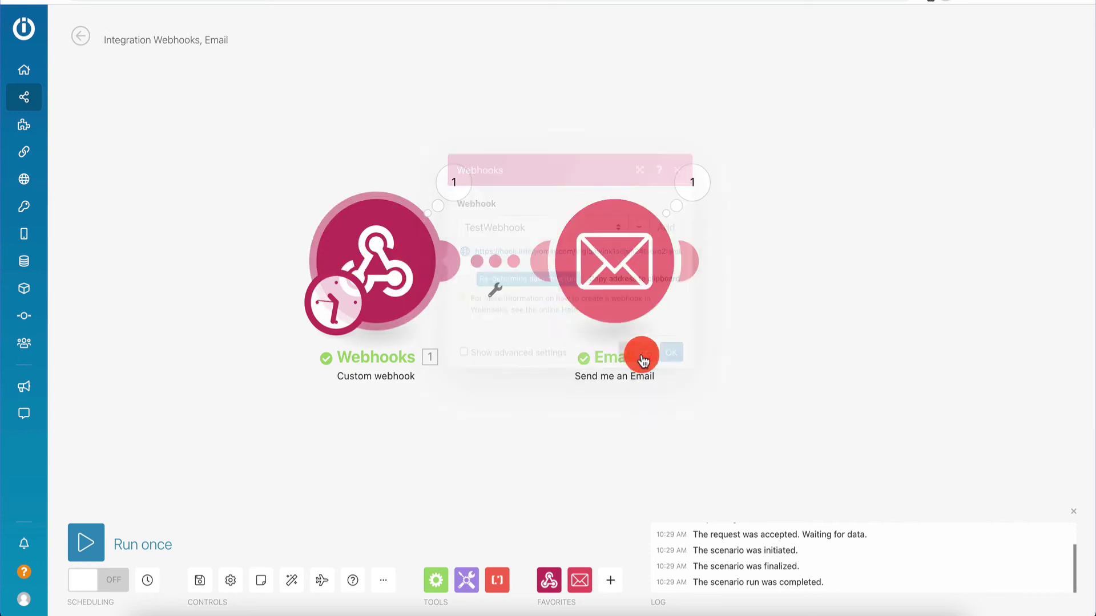
{"action": "left_click", "coordinate": [340, 308]}
{"action": "left_click", "coordinate": [453, 263]}
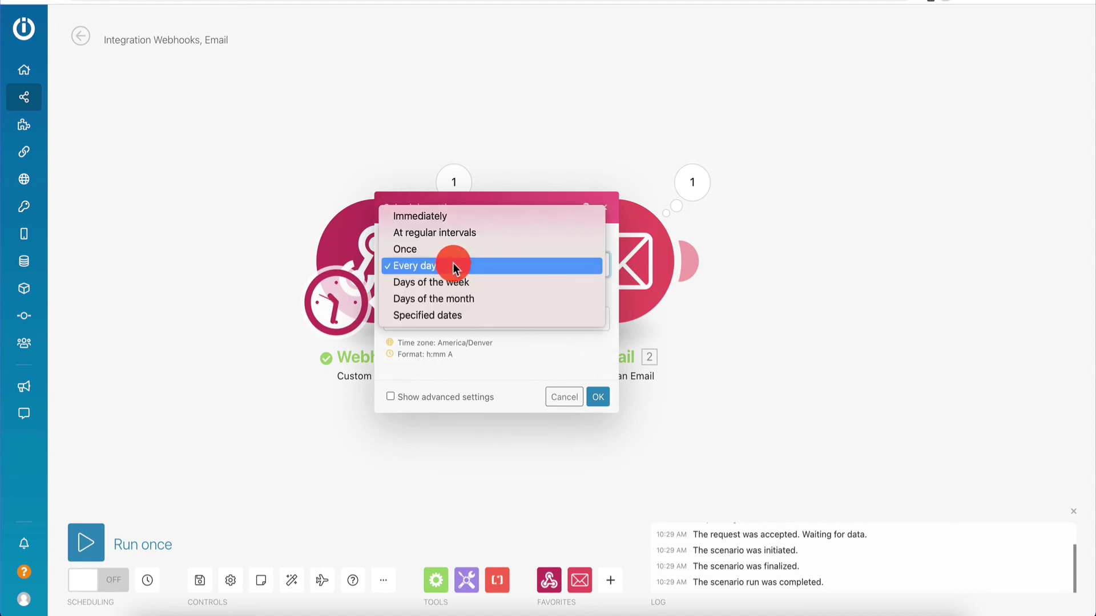
{"action": "left_click", "coordinate": [465, 213]}
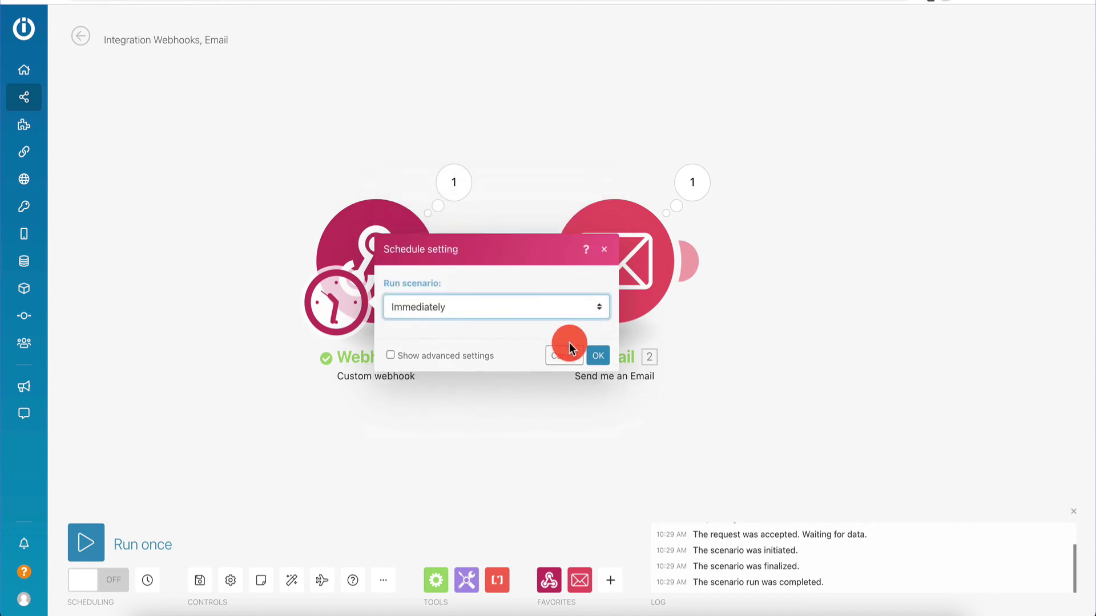
{"action": "left_click", "coordinate": [595, 355]}
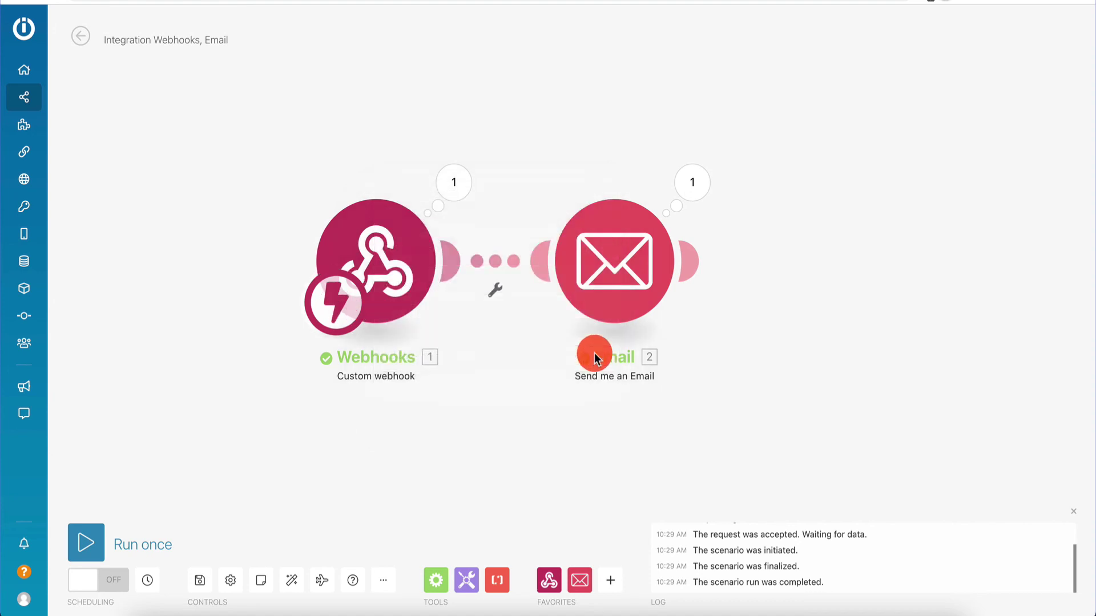
Delete the Webhooks and Email modules and move the remaining empty module up and to the left on the canvas.
{"action": "right_click", "coordinate": [388, 251]}
{"action": "left_click", "coordinate": [436, 380]}
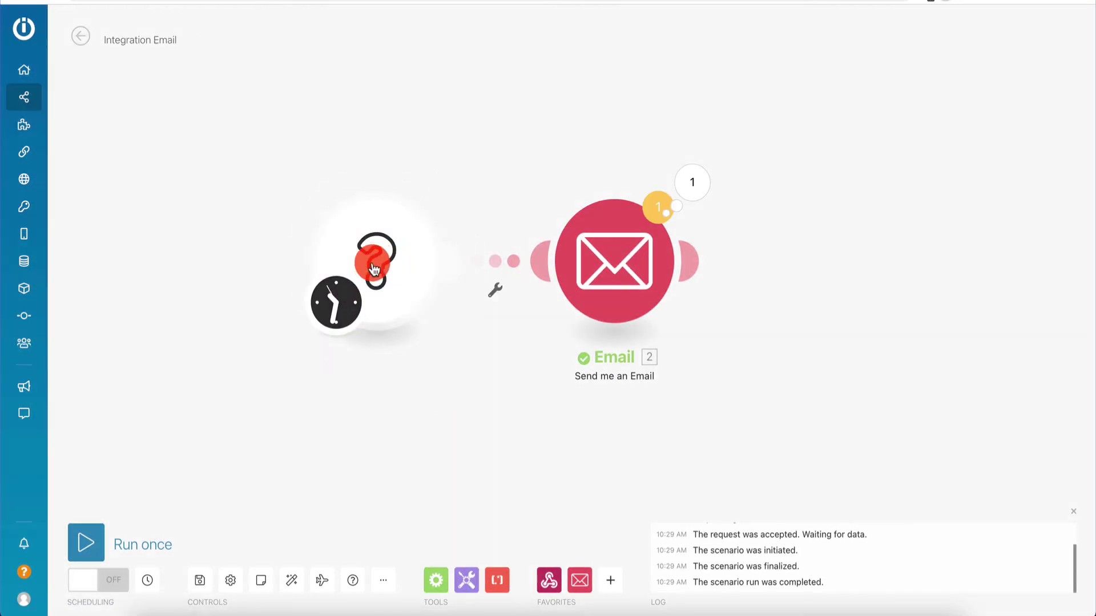
{"action": "right_click", "coordinate": [619, 251]}
{"action": "left_click", "coordinate": [651, 382]}
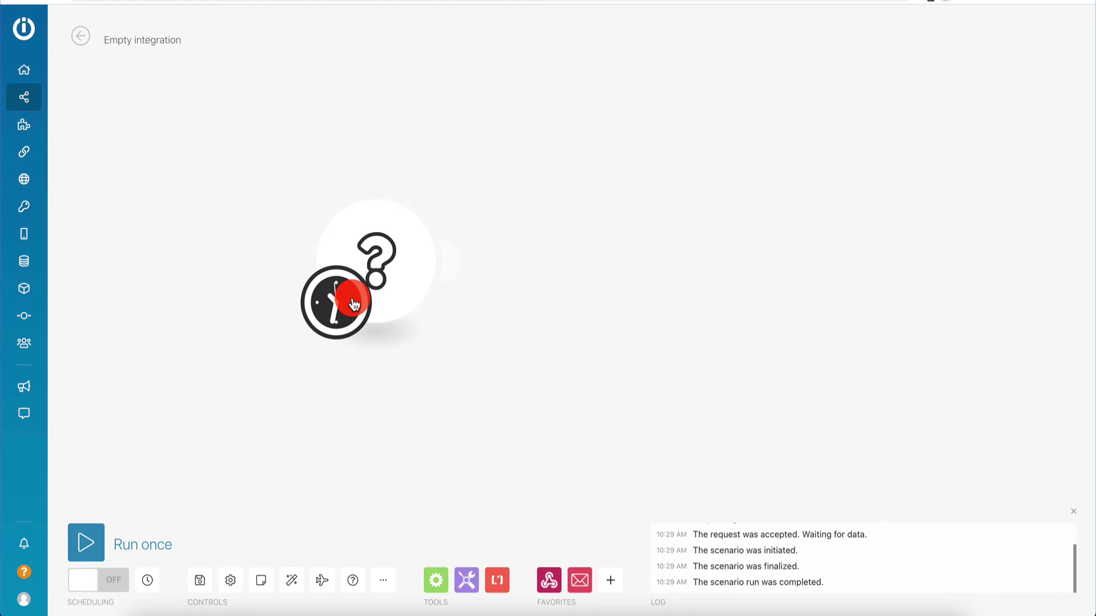
{"action": "left_click_drag", "start_coordinate": [372, 240], "coordinate": [301, 196]}
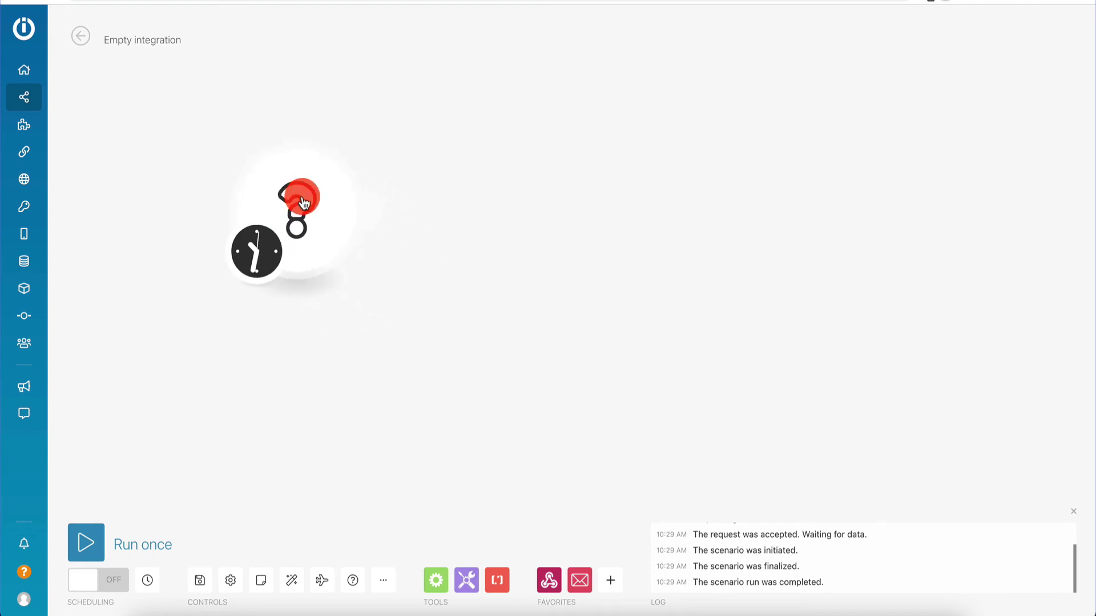
Try the every day, days of the week and days of the month schedules on the empty trigger, and apply Specified dates.
{"action": "left_click", "coordinate": [271, 253]}
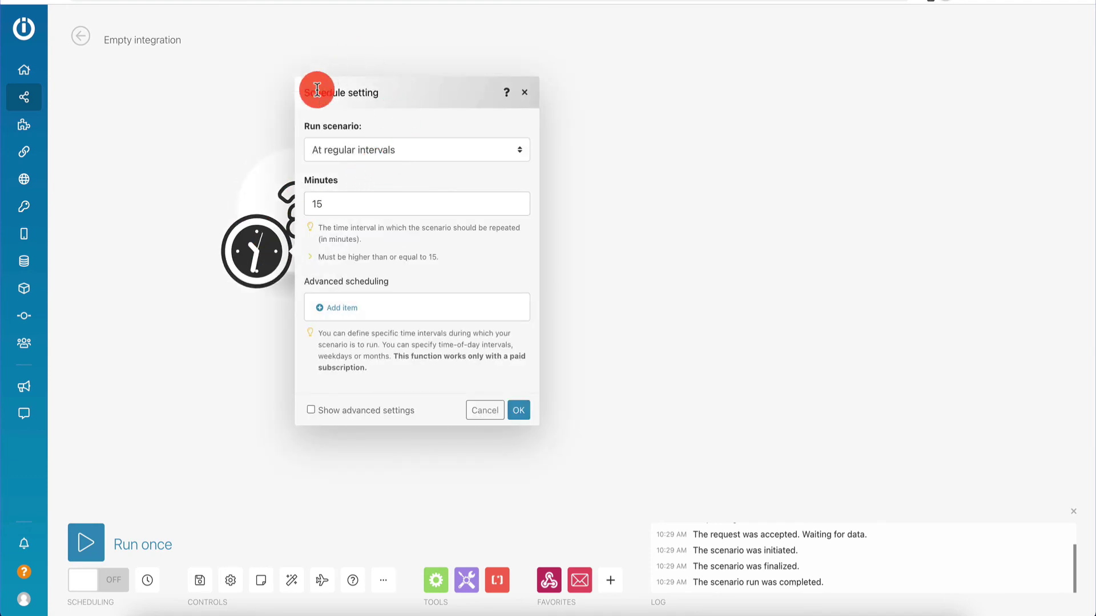
{"action": "left_click", "coordinate": [368, 151]}
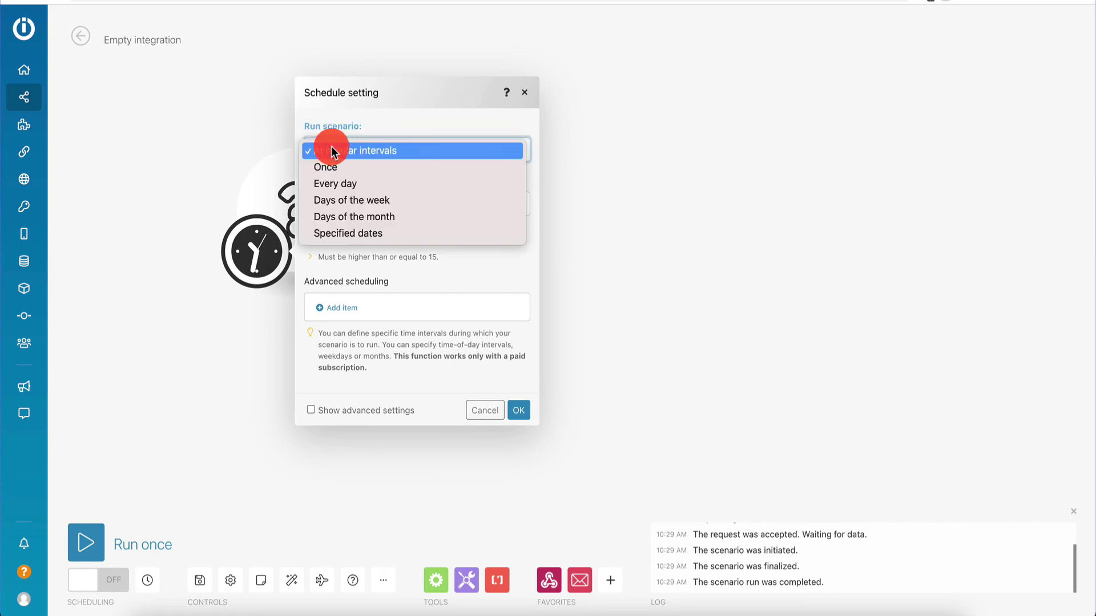
{"action": "left_click", "coordinate": [366, 186]}
{"action": "left_click", "coordinate": [369, 218]}
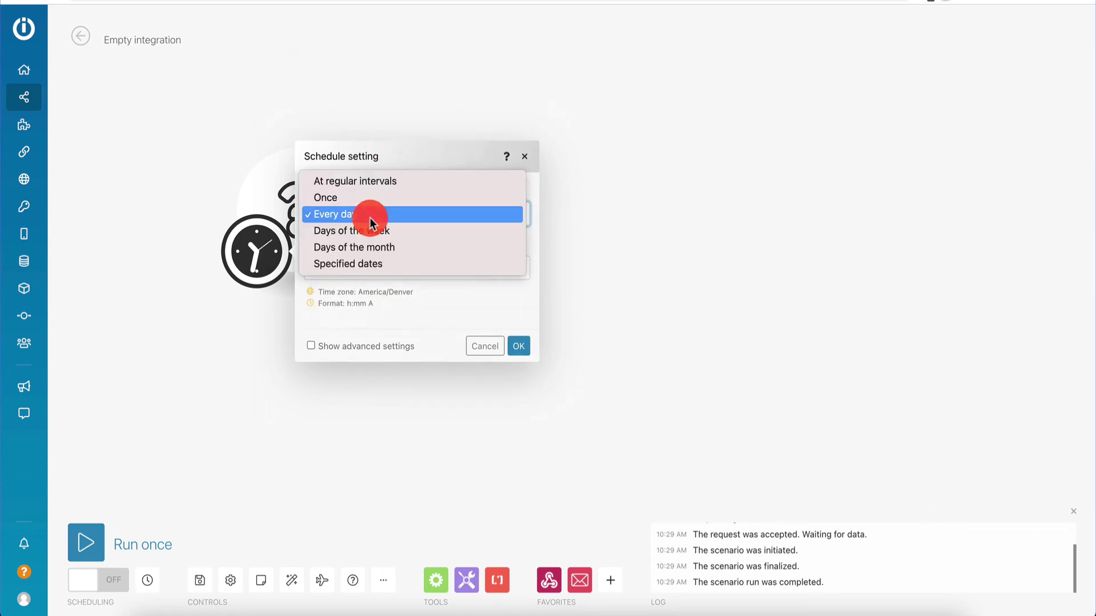
{"action": "left_click", "coordinate": [368, 231]}
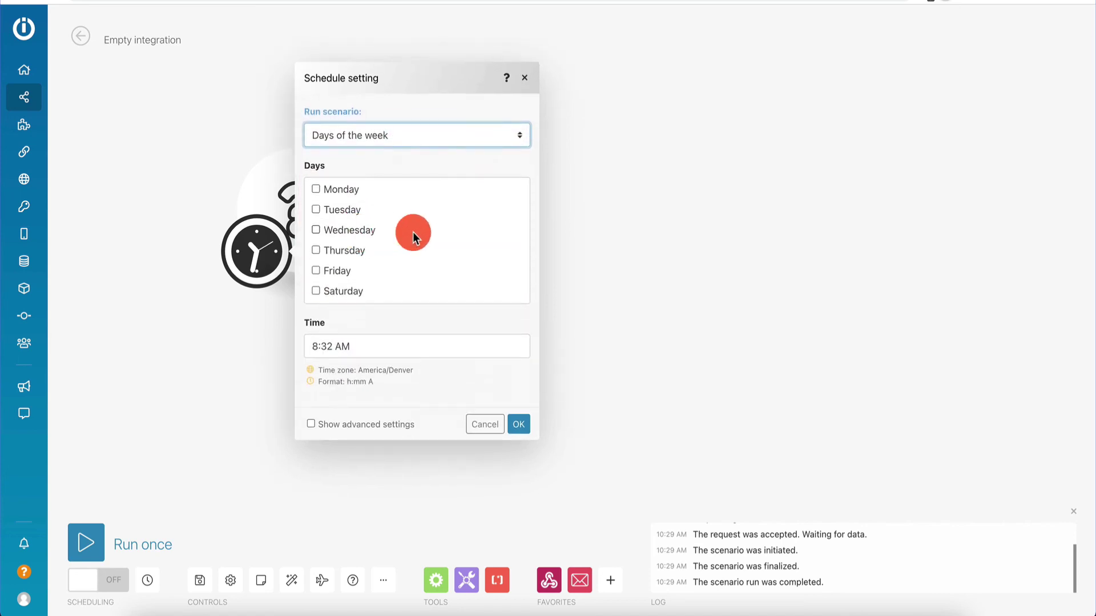
{"action": "left_click", "coordinate": [407, 135]}
{"action": "left_click", "coordinate": [382, 152]}
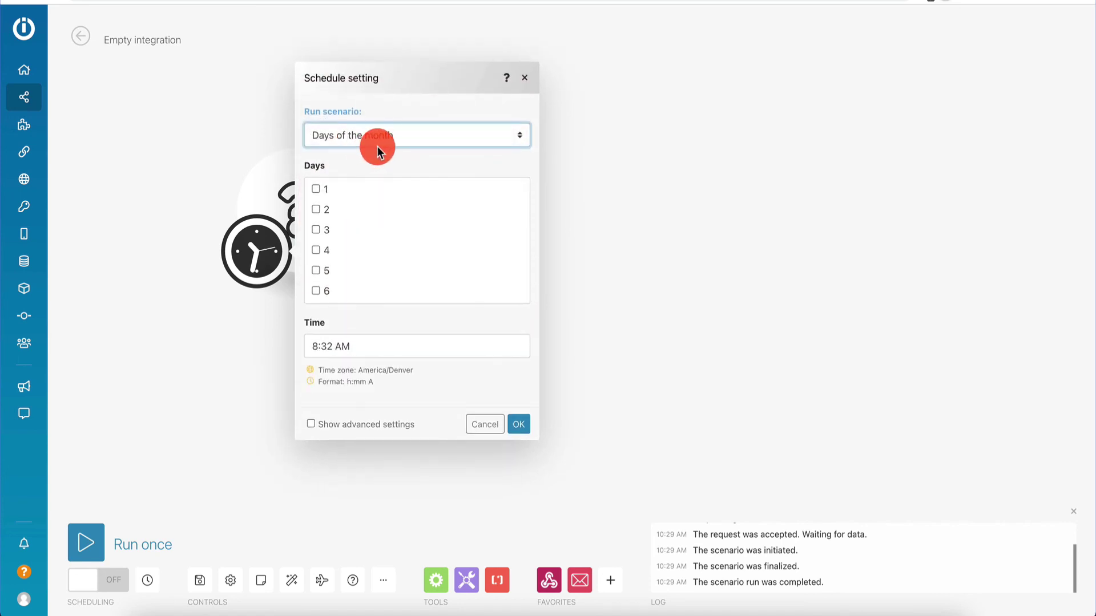
{"action": "left_click", "coordinate": [377, 146]}
{"action": "left_click", "coordinate": [387, 150]}
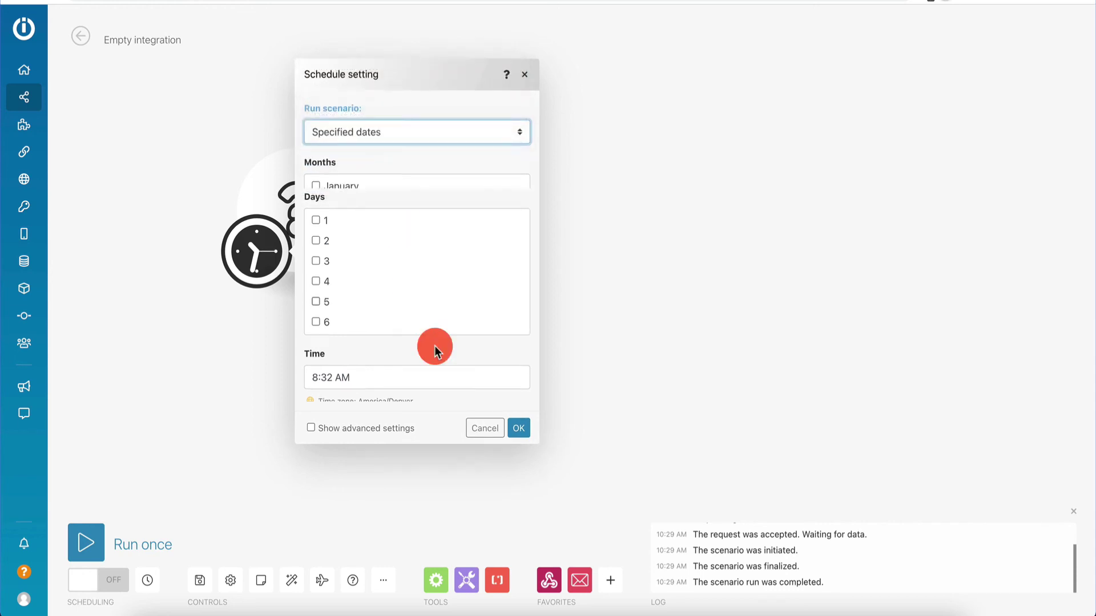
{"action": "left_click", "coordinate": [530, 521]}
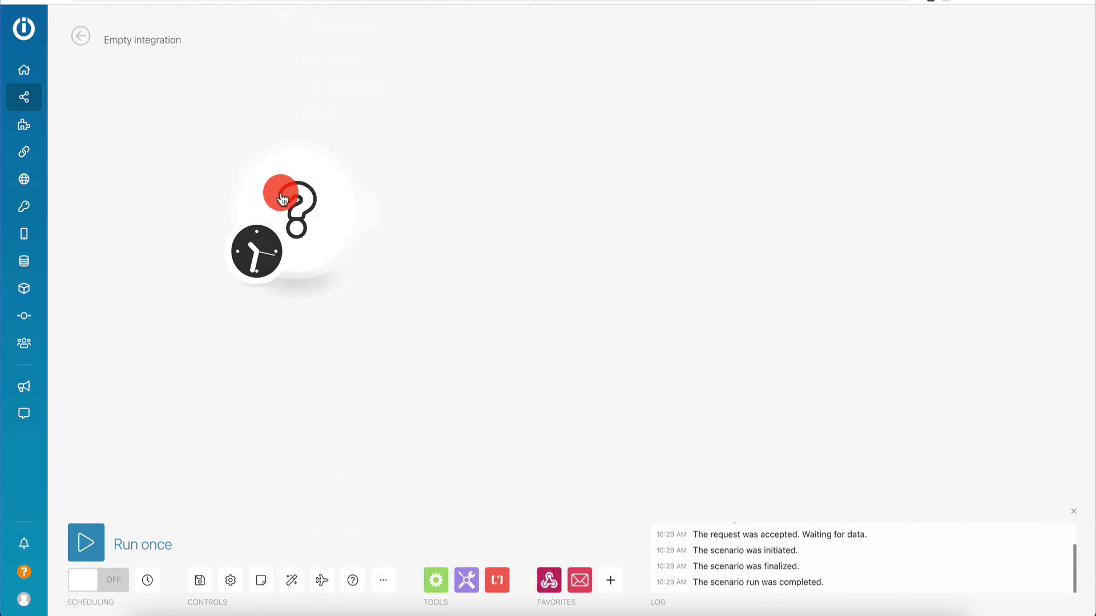
Add a Send me an Email module after the empty trigger module.
{"action": "left_click", "coordinate": [373, 208]}
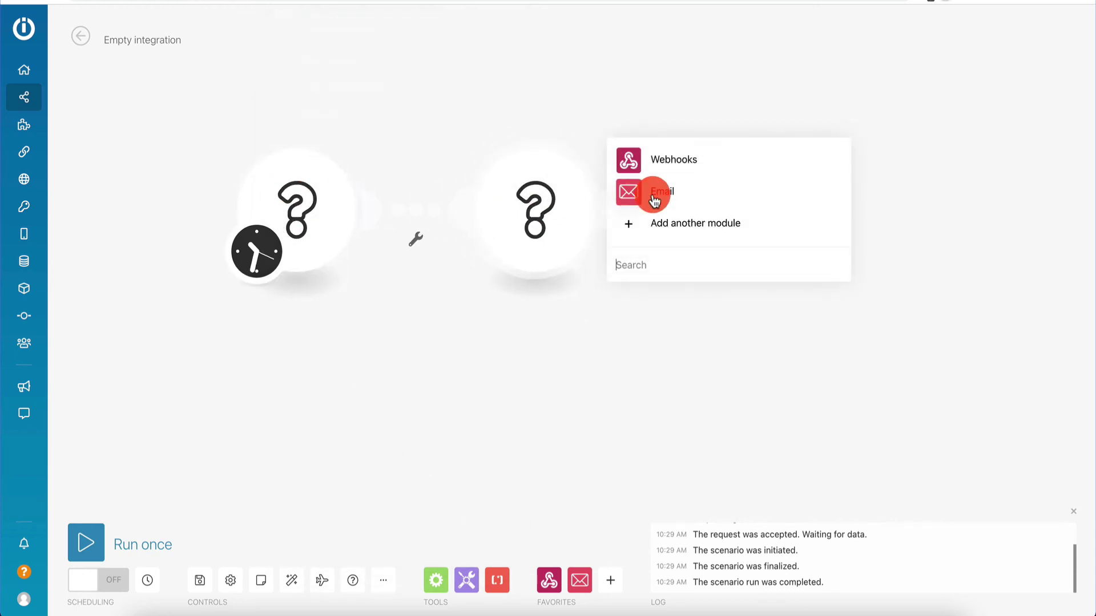
{"action": "left_click", "coordinate": [685, 195]}
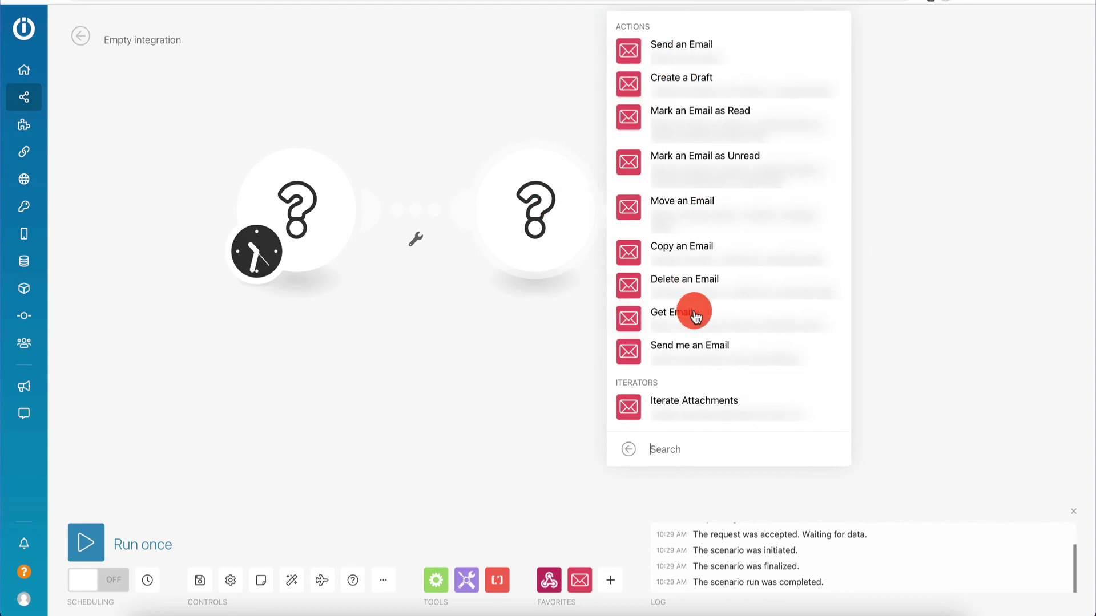
{"action": "left_click", "coordinate": [703, 346]}
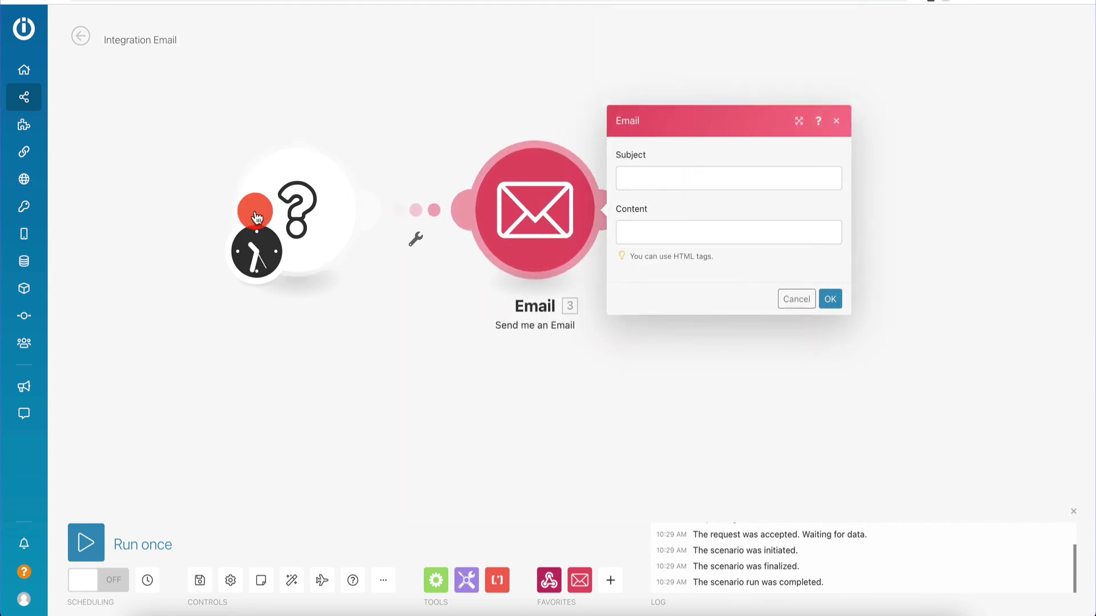
Set the empty trigger module's schedule to run the scenario every day.
{"action": "left_click", "coordinate": [249, 262]}
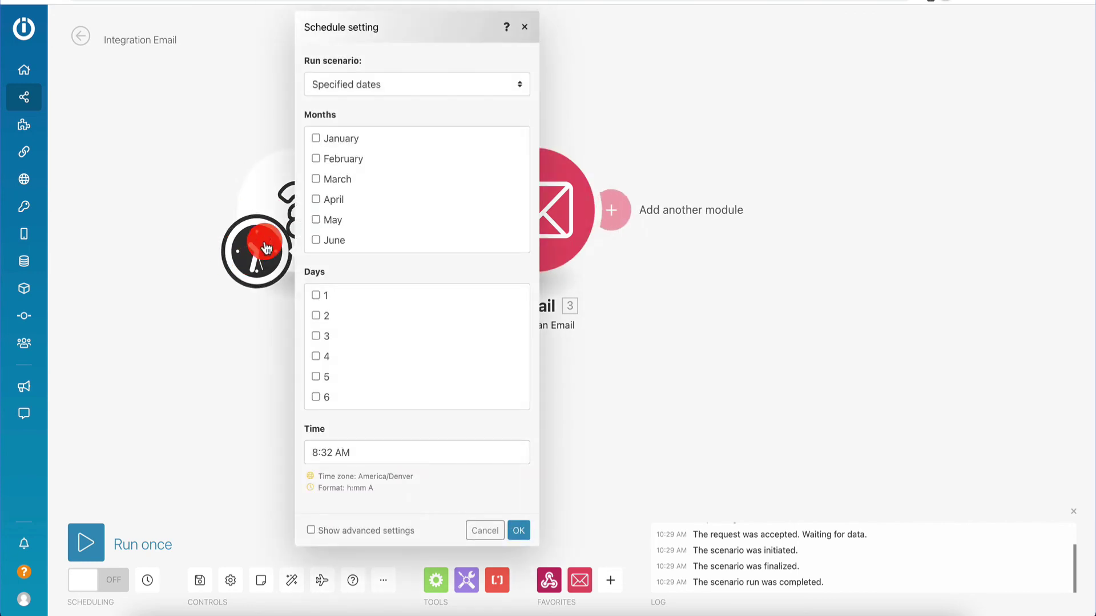
{"action": "left_click", "coordinate": [383, 83]}
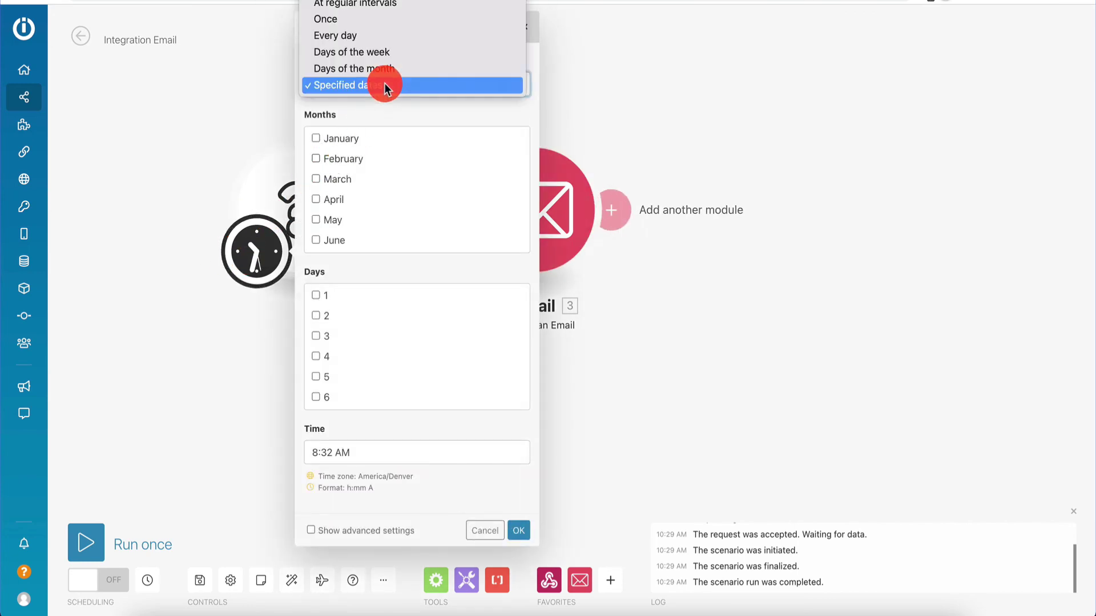
{"action": "left_click", "coordinate": [394, 35]}
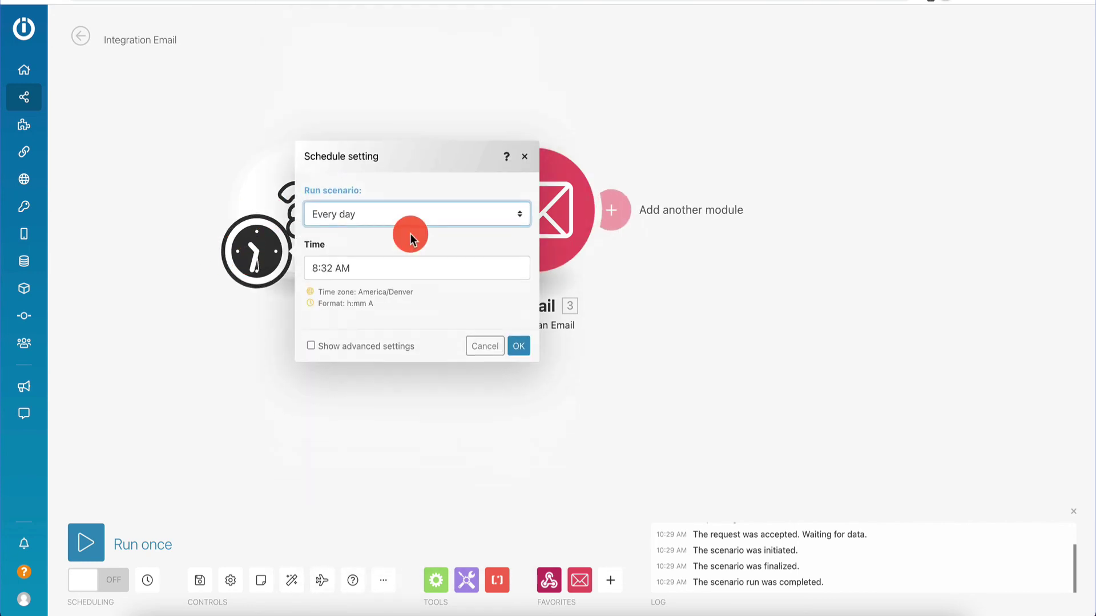
{"action": "left_click", "coordinate": [518, 345]}
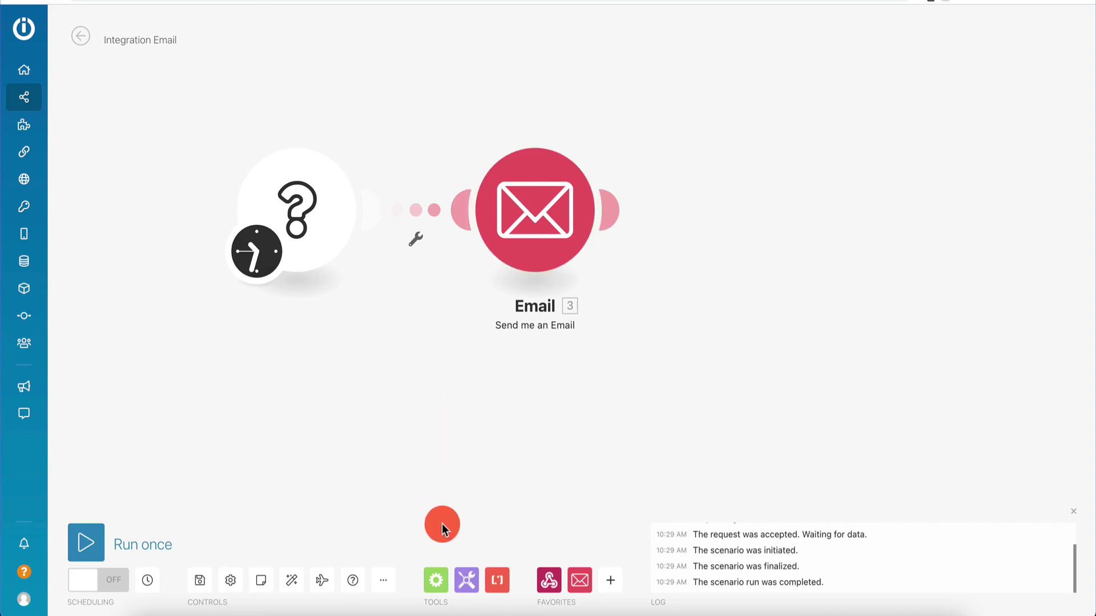
Auto-align the modules and place an unconnected Increment function module from Tools above them, viewing the flow control and Tools lists.
{"action": "left_click", "coordinate": [301, 587]}
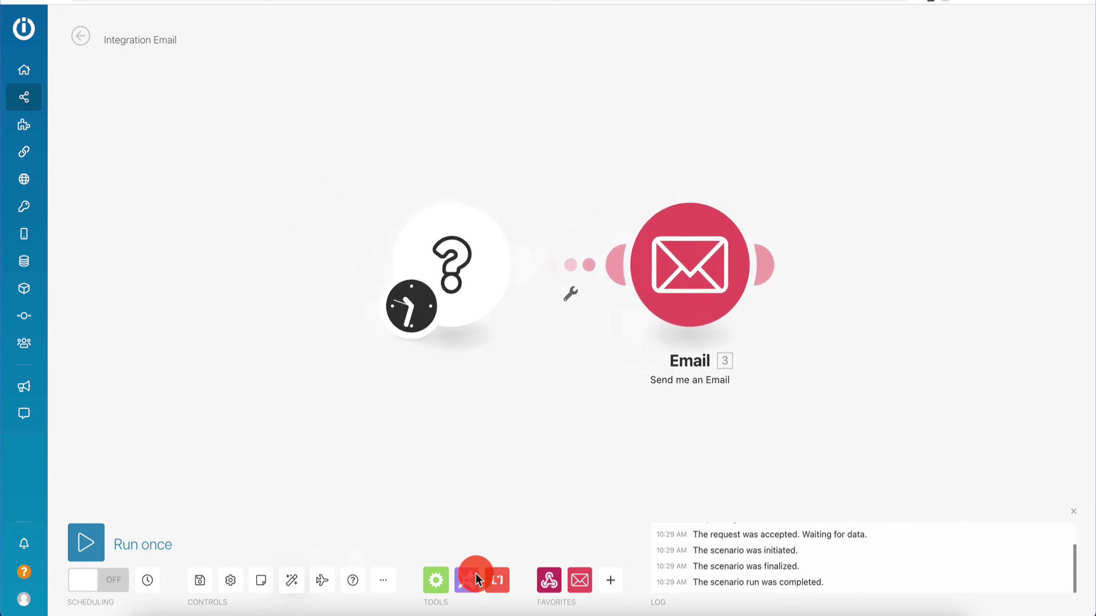
{"action": "left_click", "coordinate": [435, 580]}
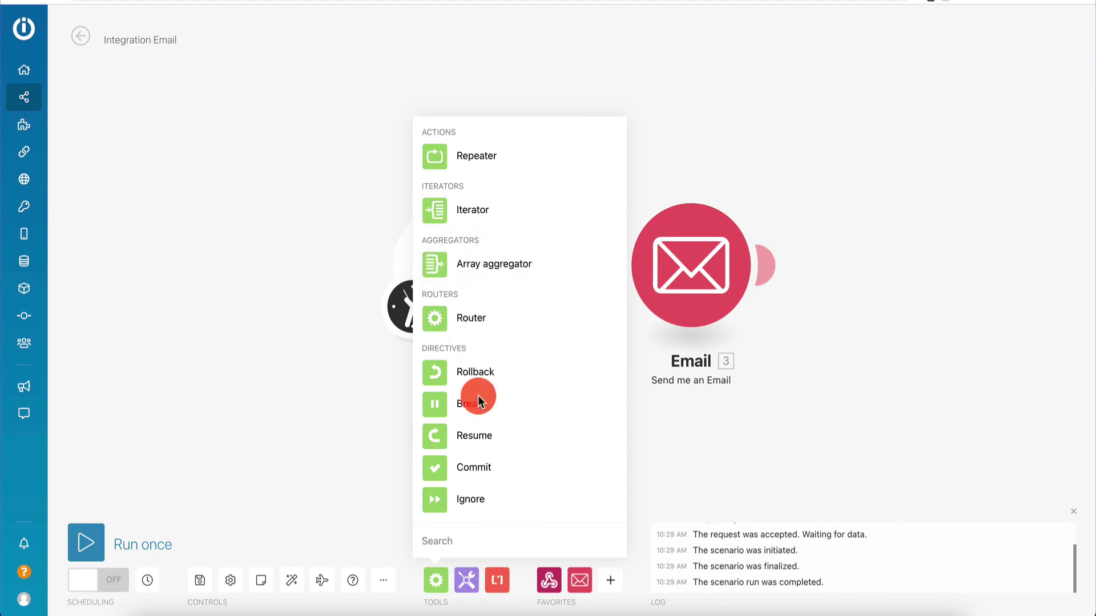
{"action": "left_click", "coordinate": [469, 582]}
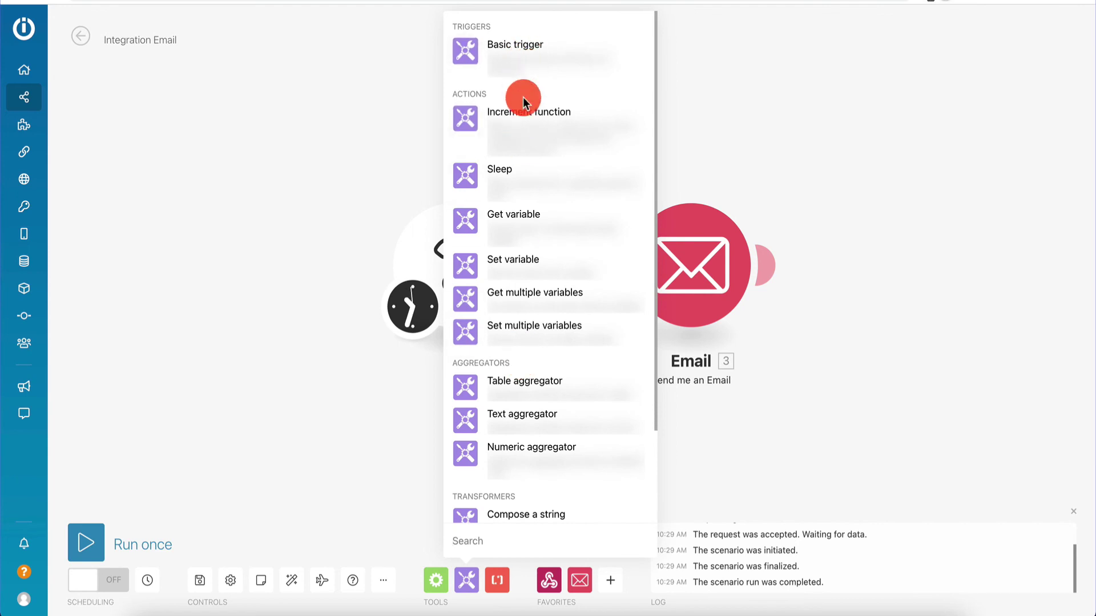
{"action": "left_click_drag", "start_coordinate": [507, 124], "coordinate": [567, 87]}
{"action": "left_click", "coordinate": [465, 581]}
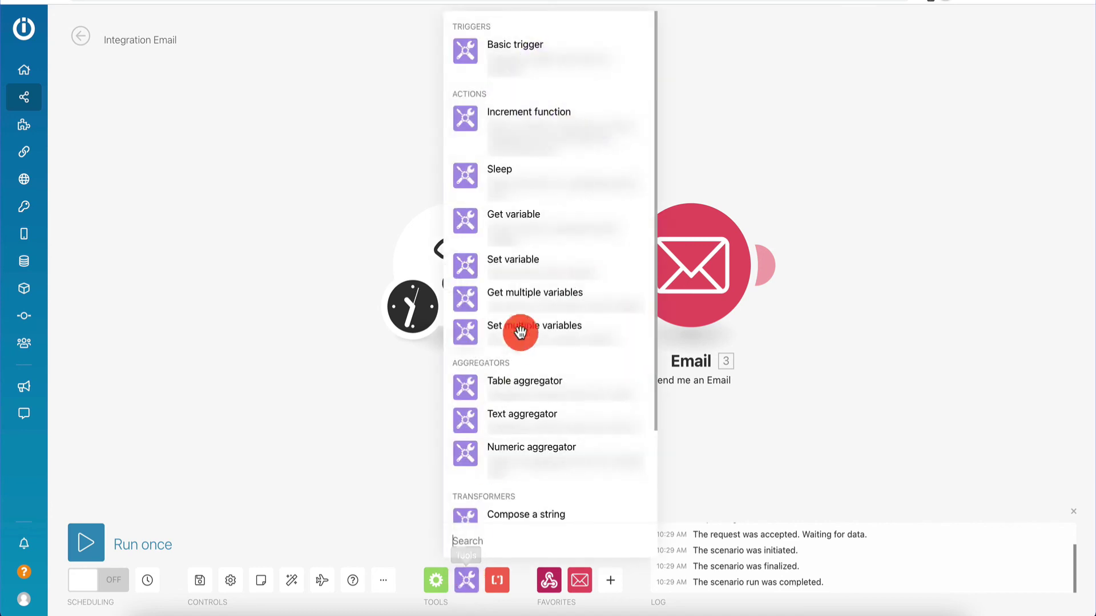
{"action": "left_click", "coordinate": [386, 425]}
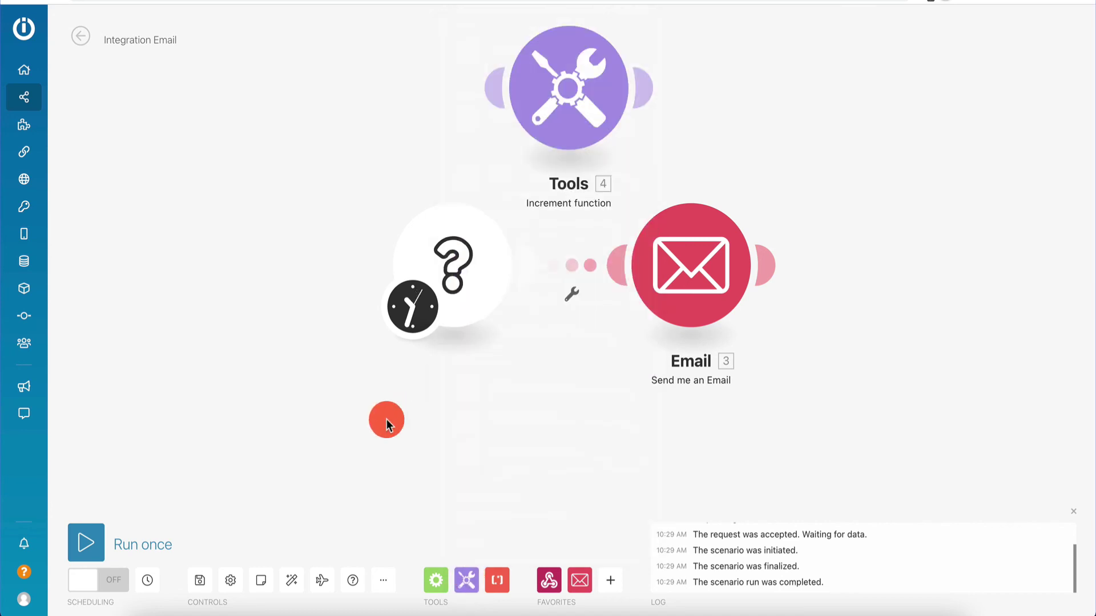